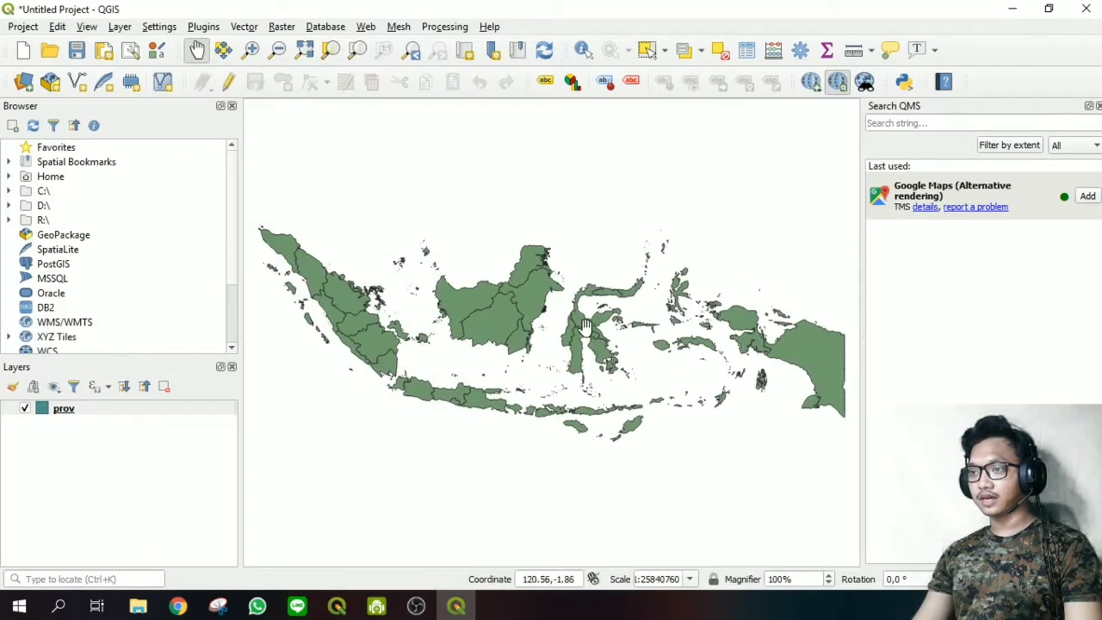
- Switch to Chrome to review the per-province COVID-19 case list on covid19.go.id/peta-sebaran, and return to QGIS
drag(586, 323, 586, 304)
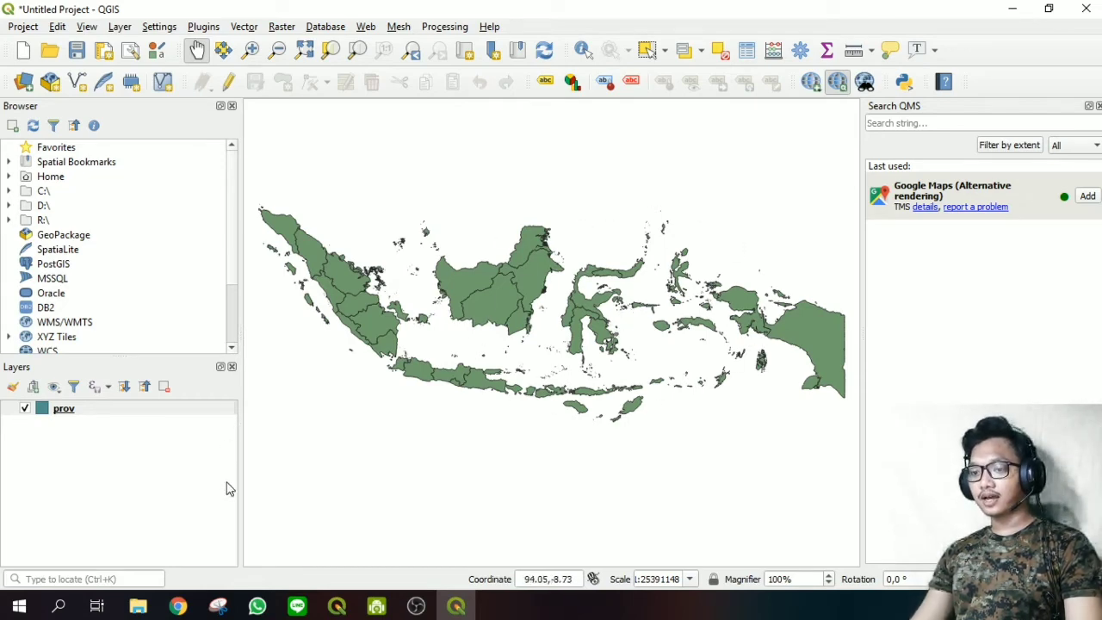
click(177, 607)
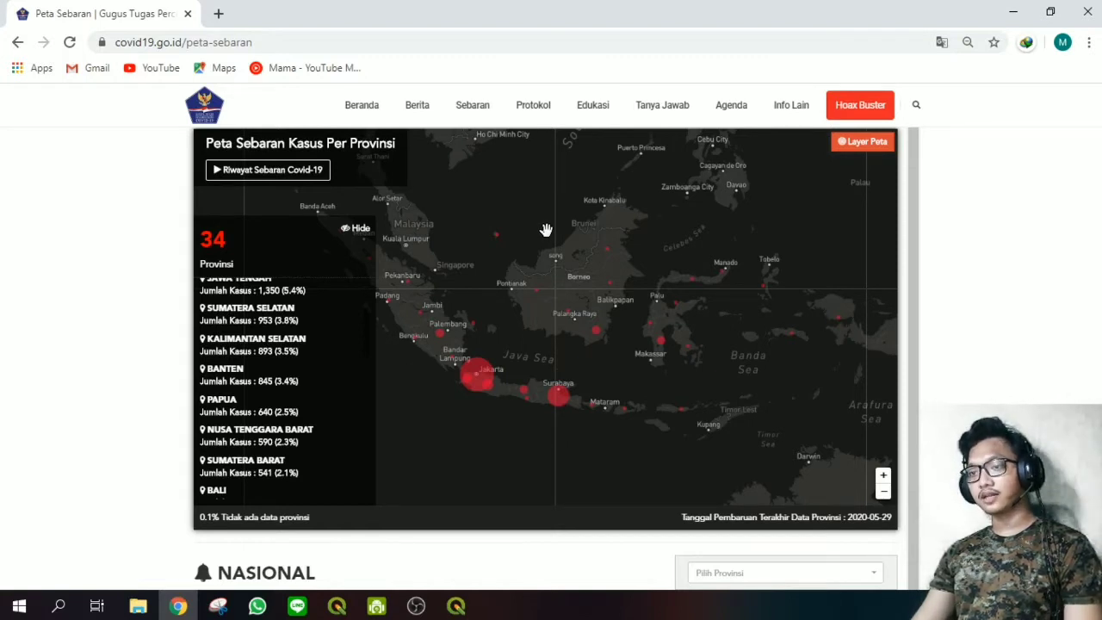
scroll(259, 353, down, 1)
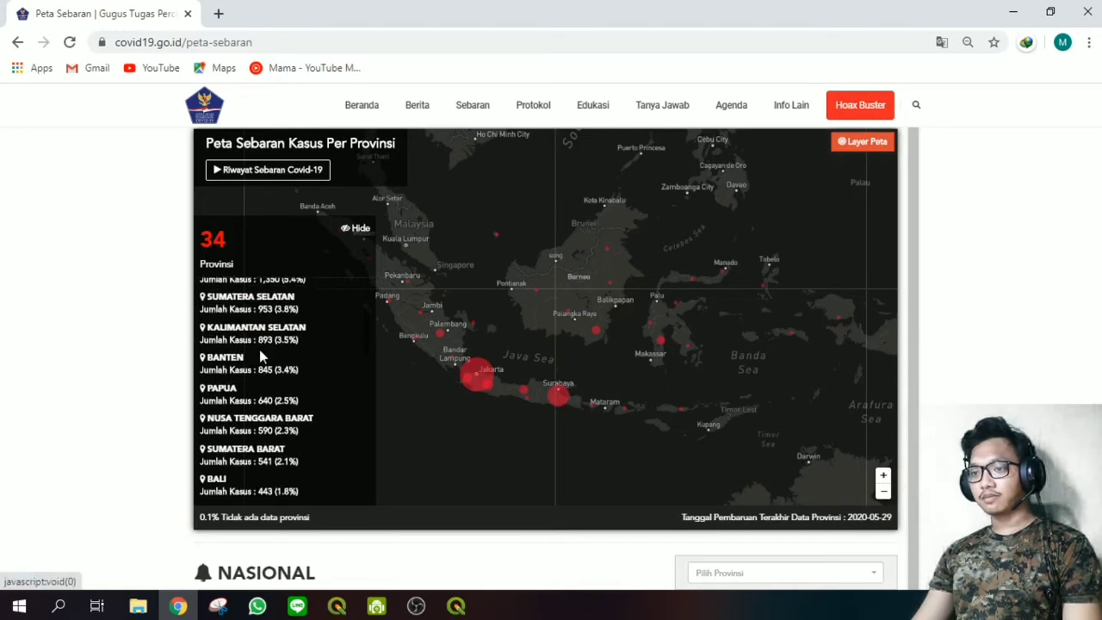
scroll(263, 355, up, 3)
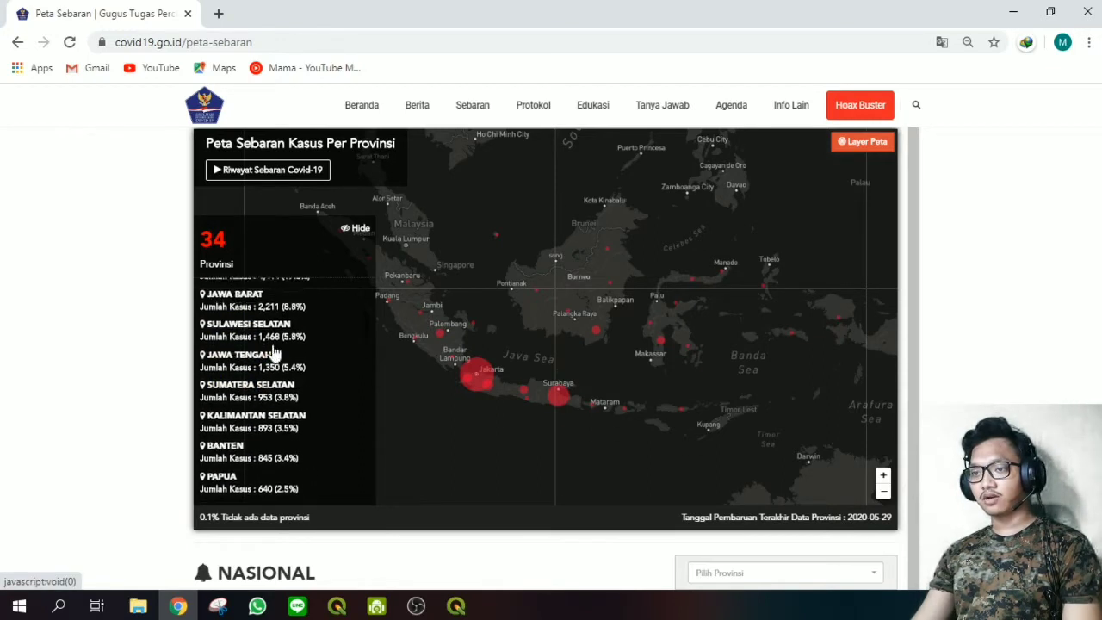
scroll(274, 353, up, 3)
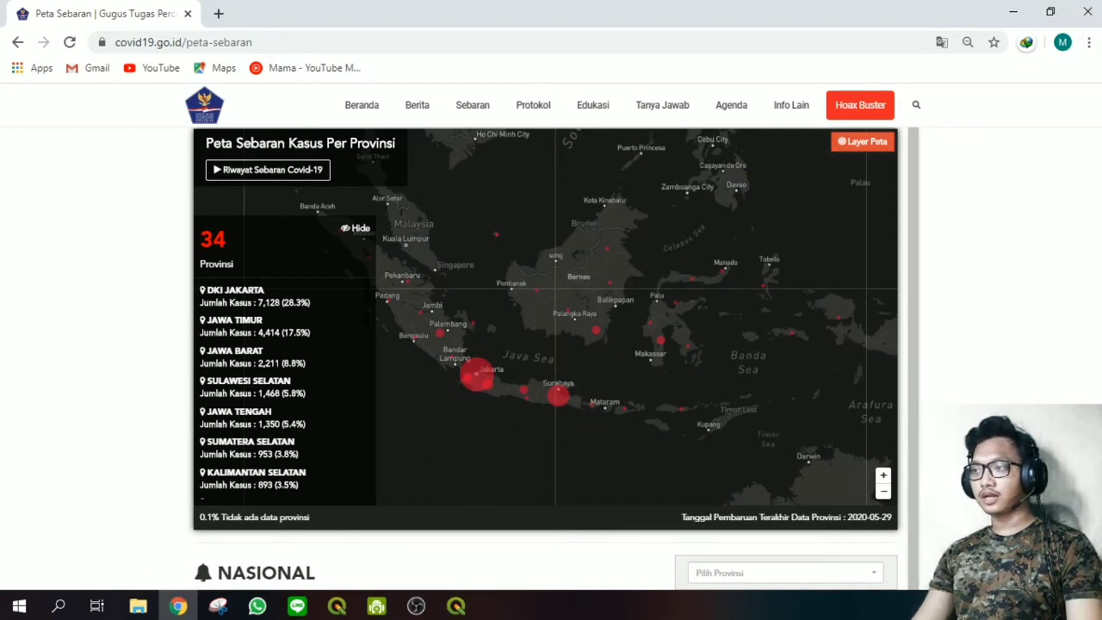
click(1011, 12)
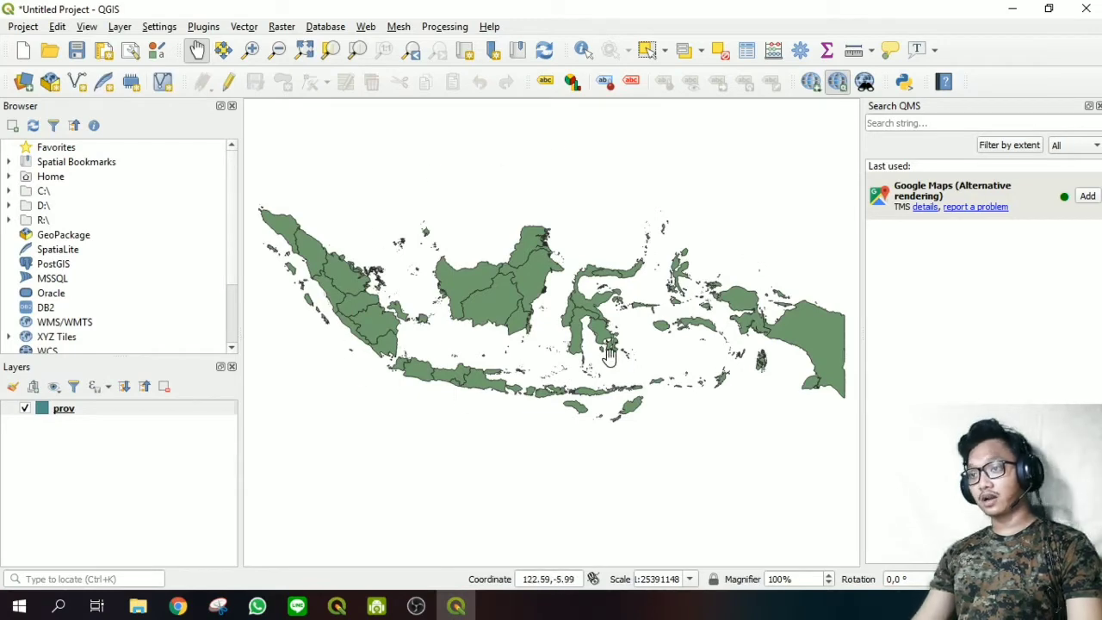
- Examine the prov layer's attribute table sorted ascending by cov29, comparing it with the province case list in Chrome
click(112, 411)
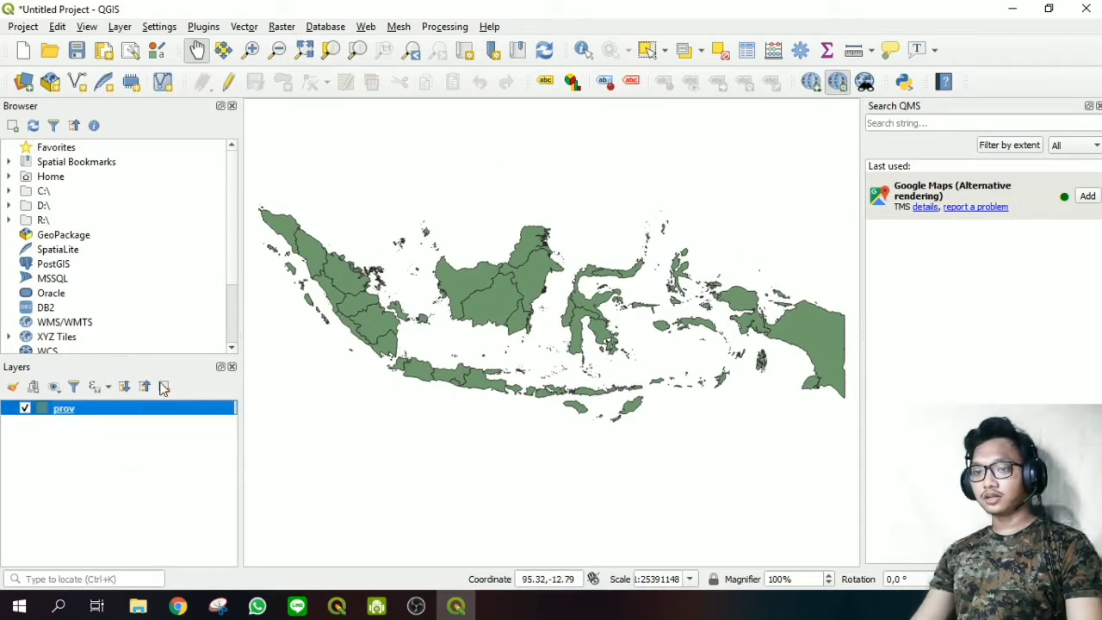
click(746, 52)
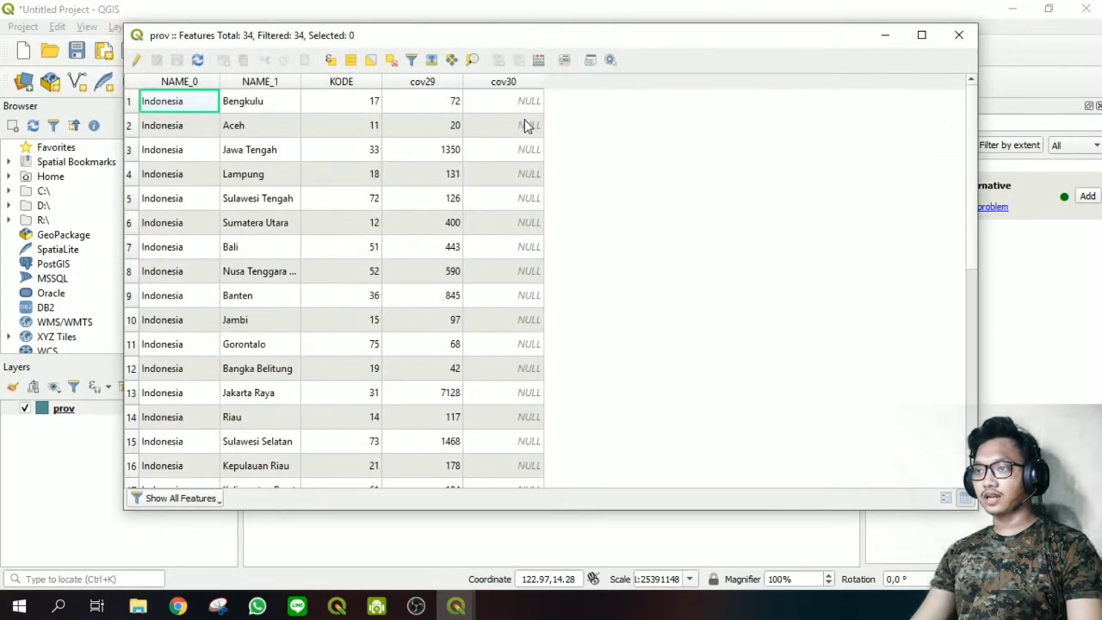
click(422, 82)
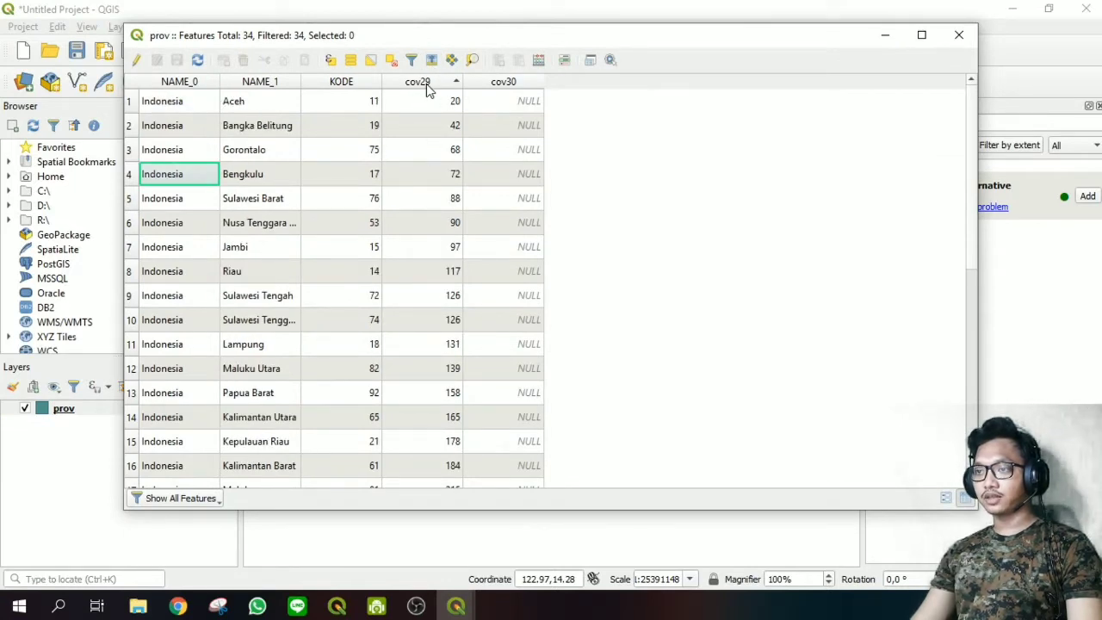
click(178, 607)
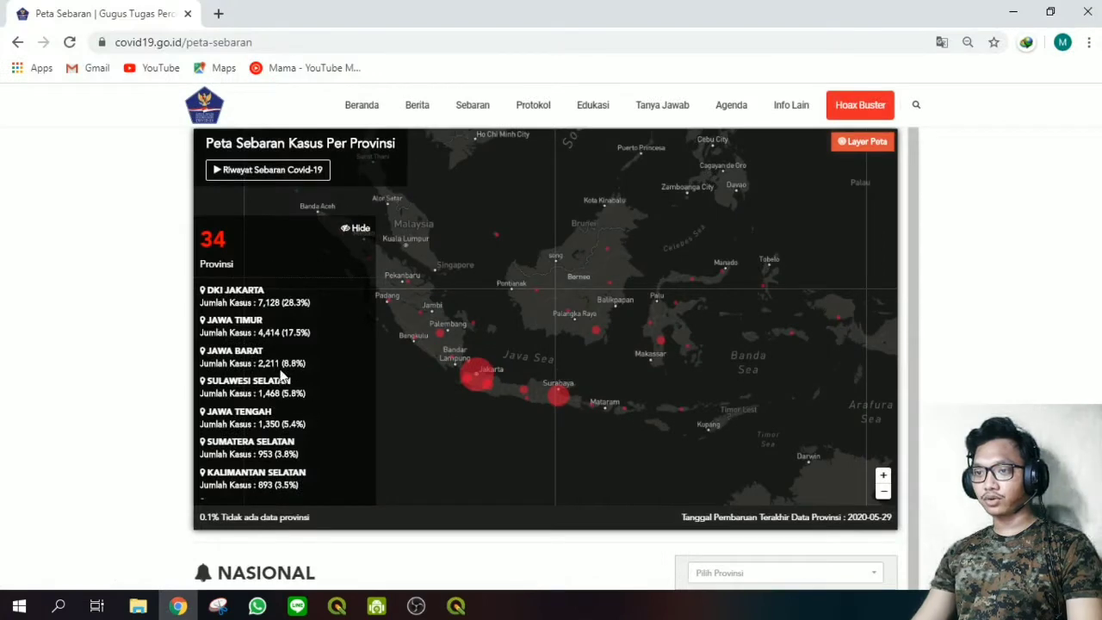
scroll(269, 306, down, 1)
scroll(270, 305, up, 1)
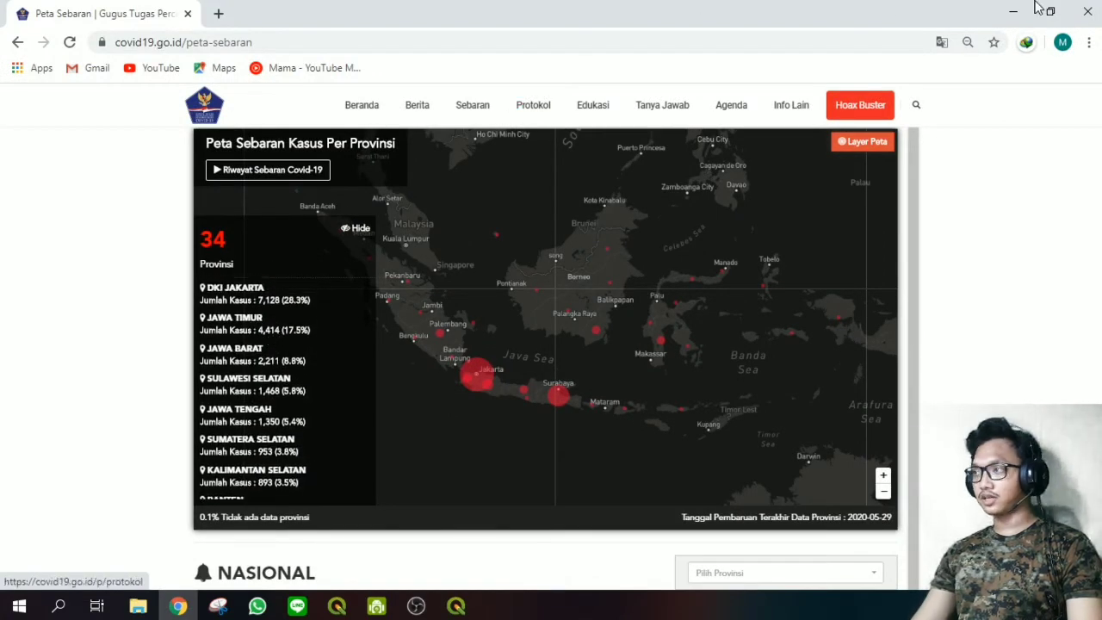
click(1005, 13)
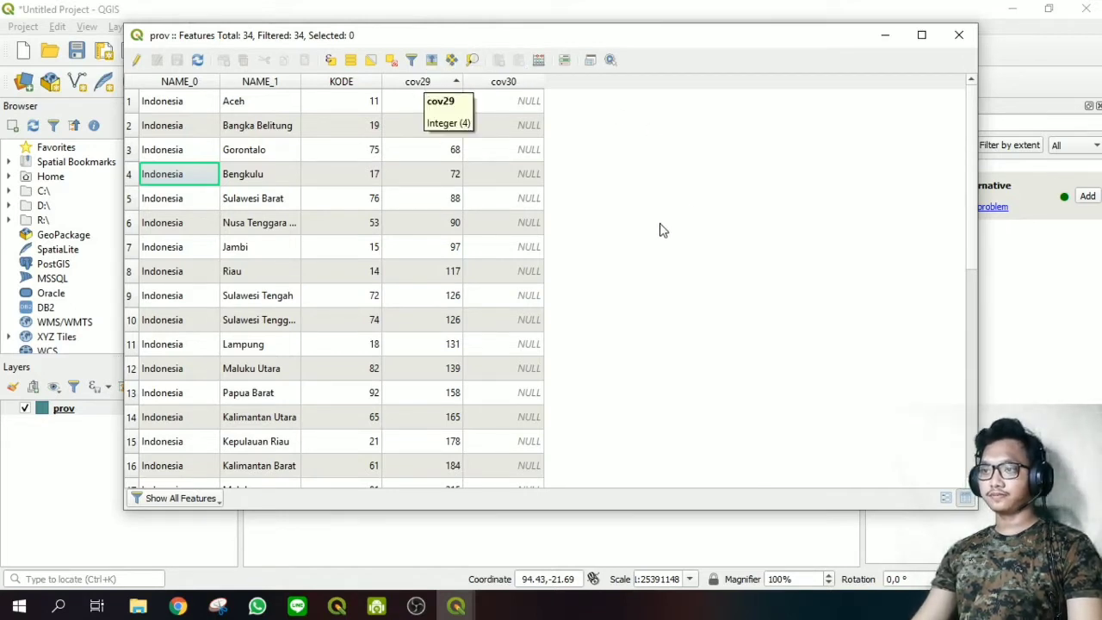
click(959, 34)
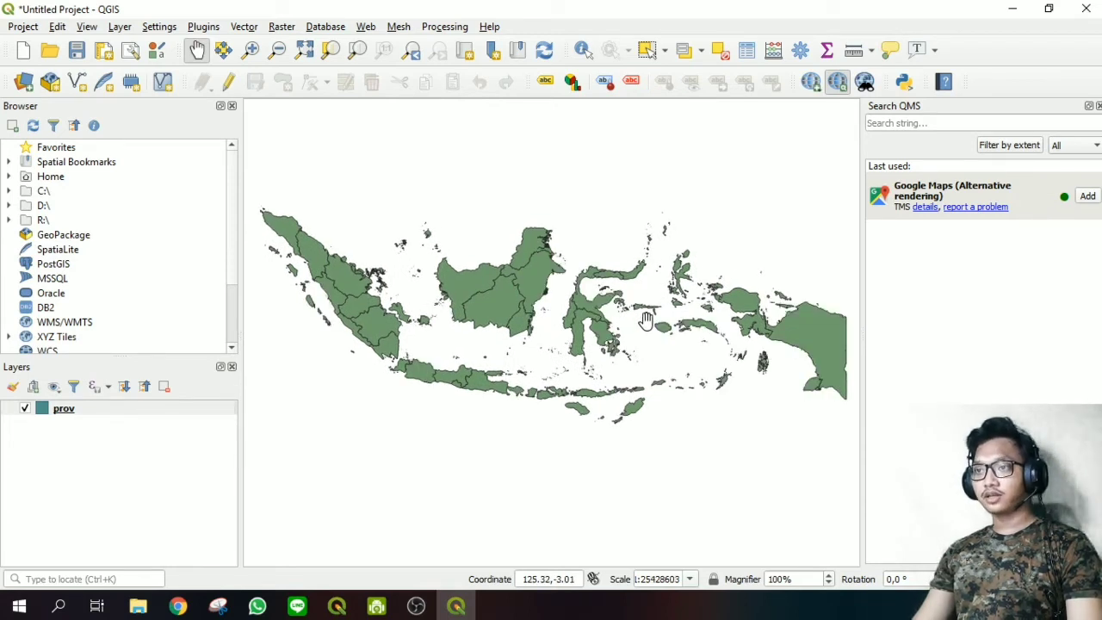
- Generate centroid points from the prov layer with the Centroids tool, saving the output as GPKG file cov29
click(171, 412)
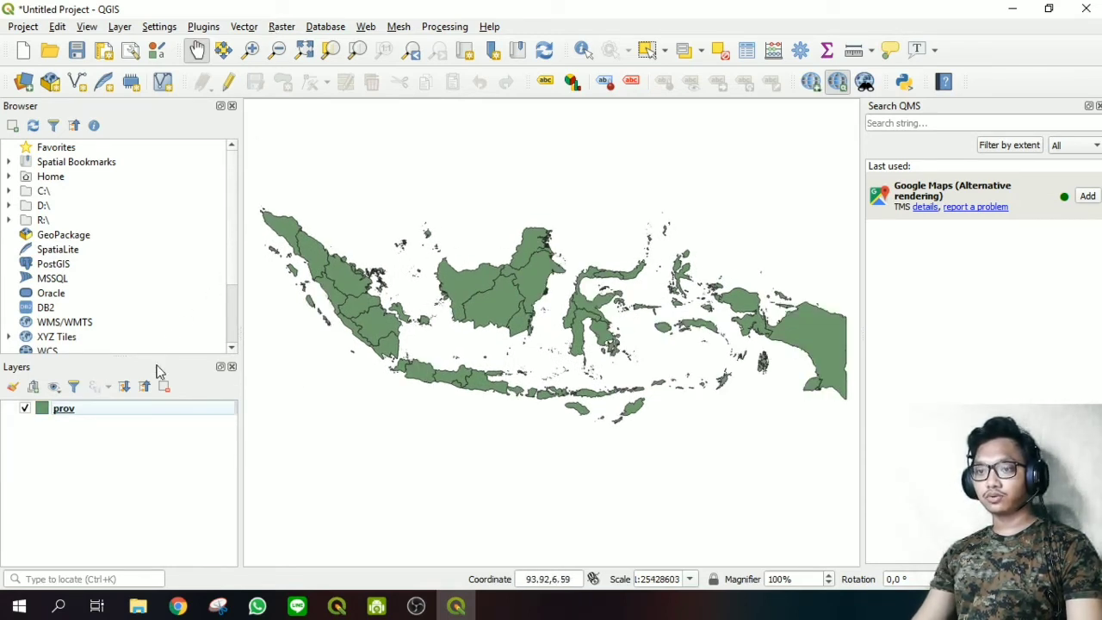
click(151, 411)
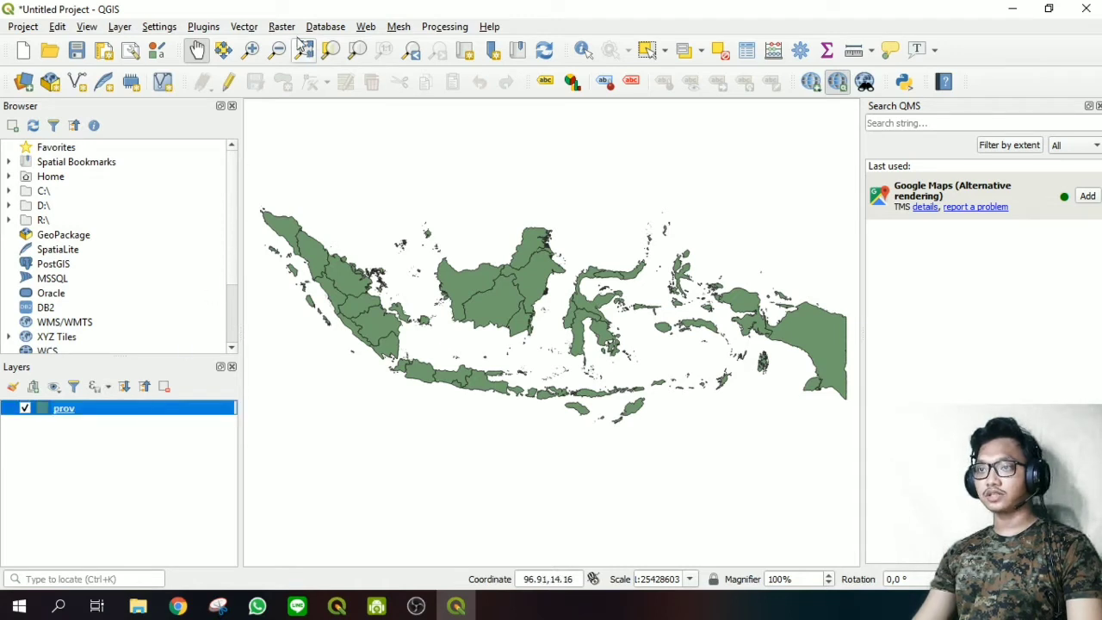
click(241, 29)
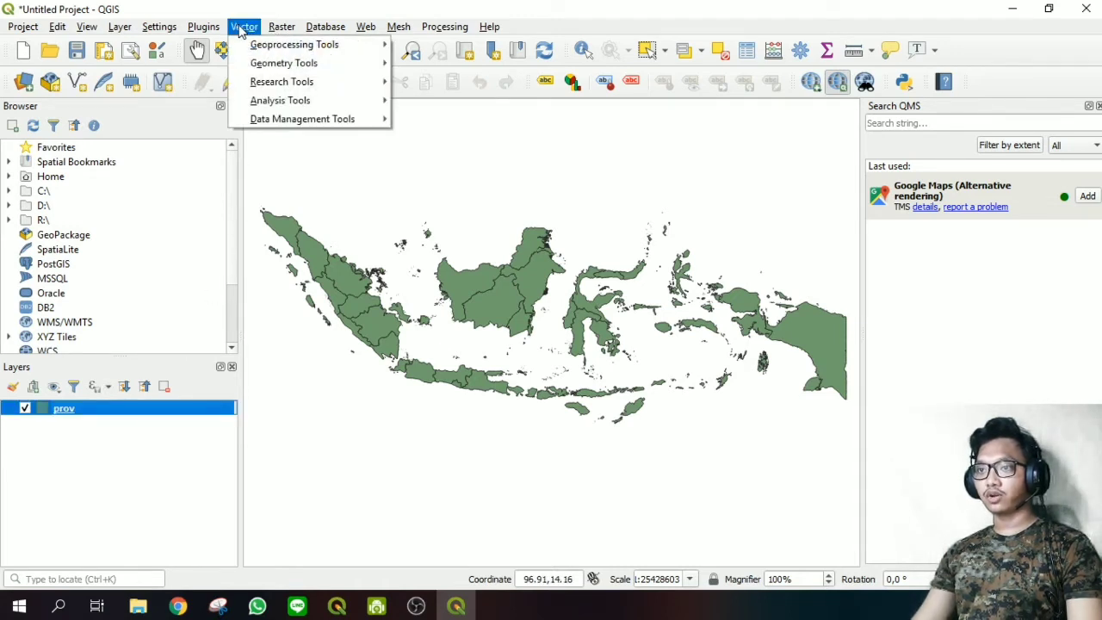
mouse_move(264, 68)
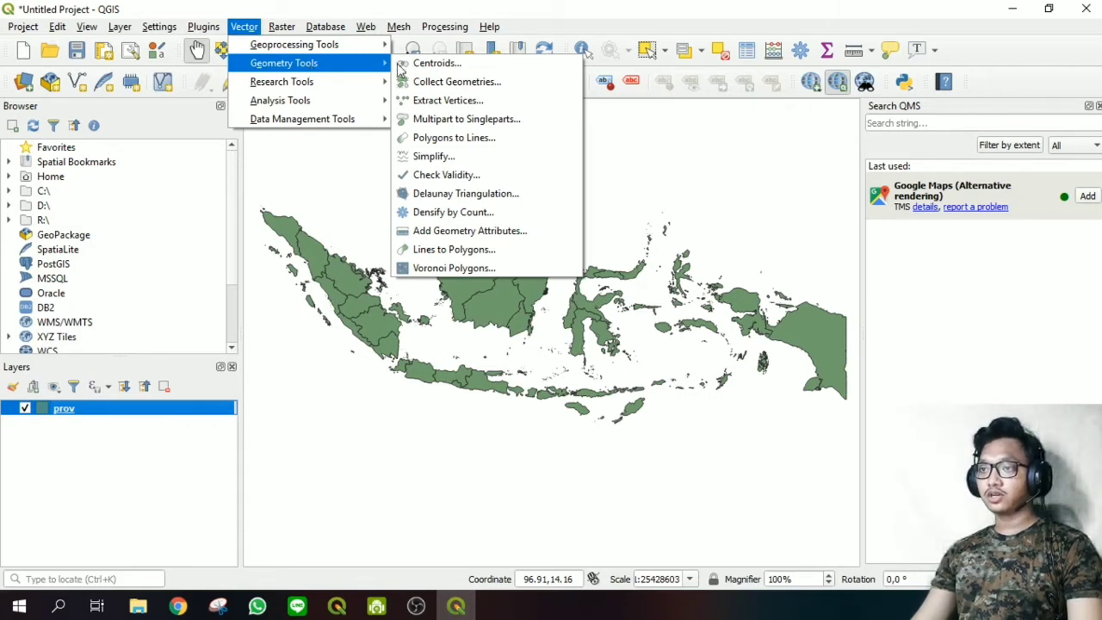
click(435, 65)
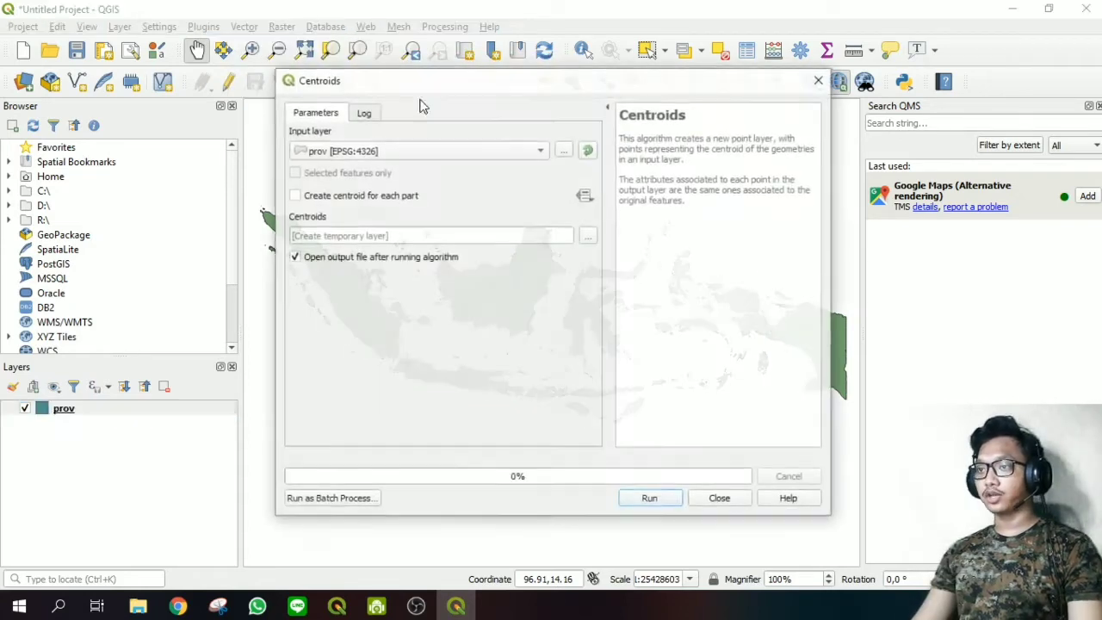
click(590, 237)
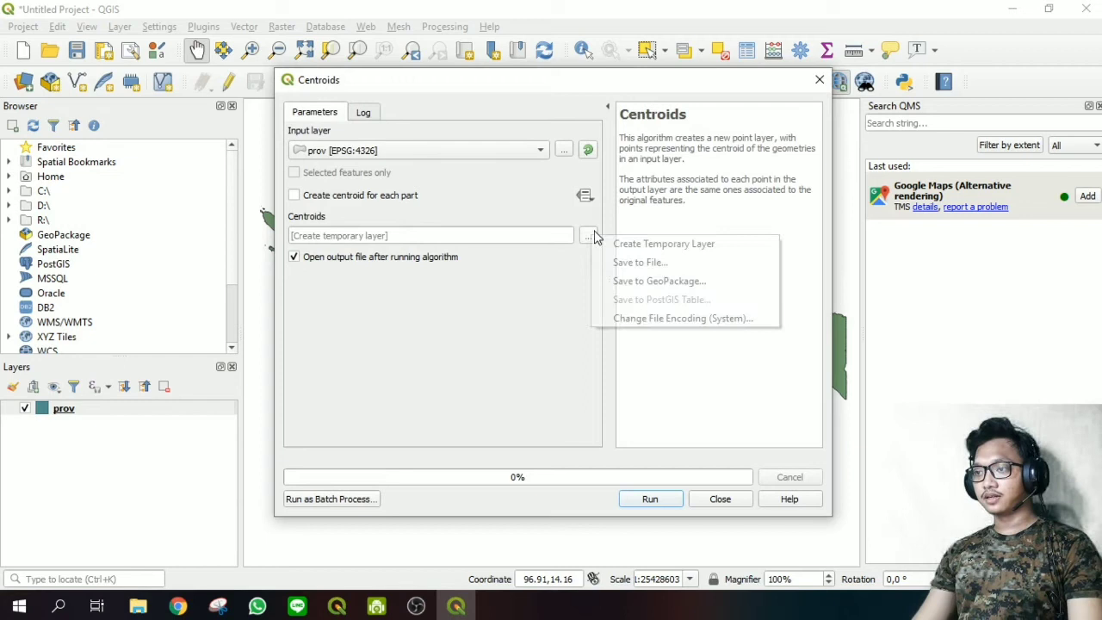
click(677, 264)
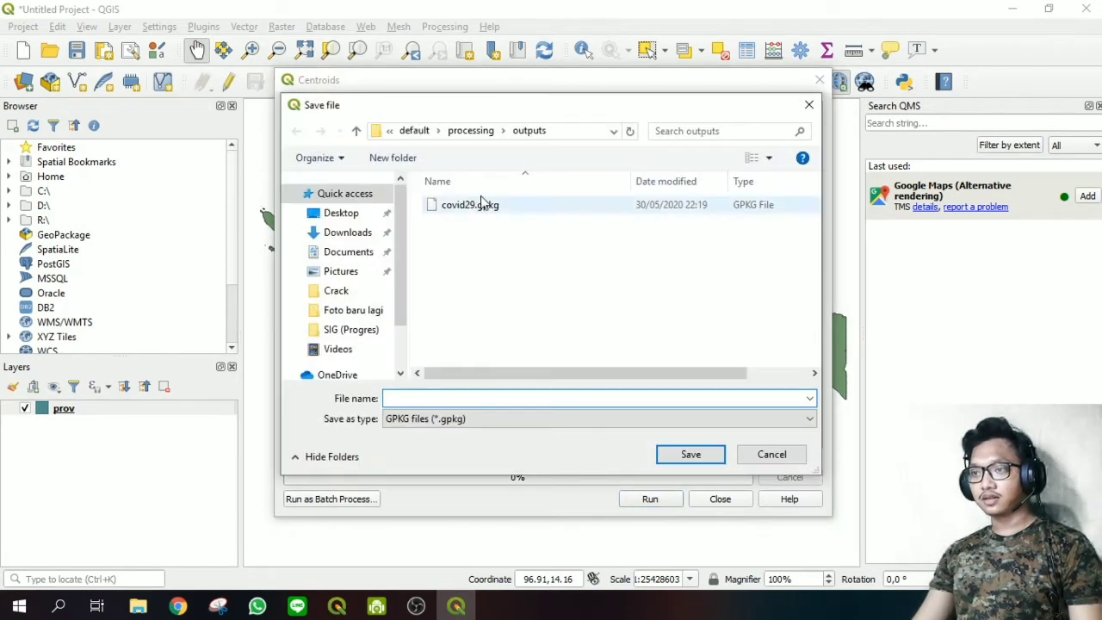
text(cov)
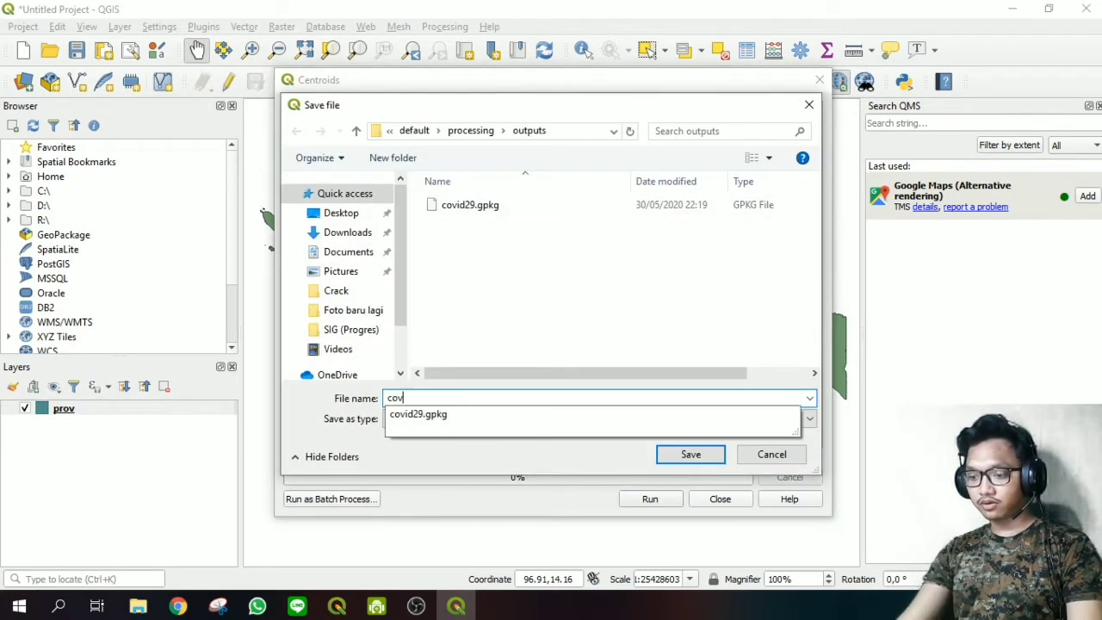
text(29)
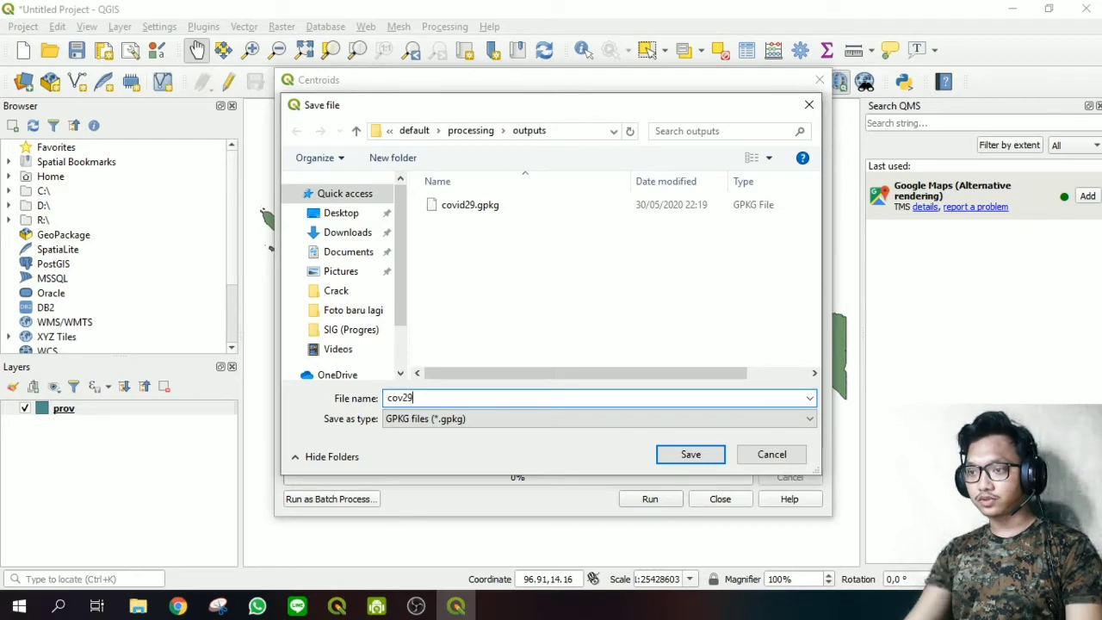
click(690, 454)
click(650, 499)
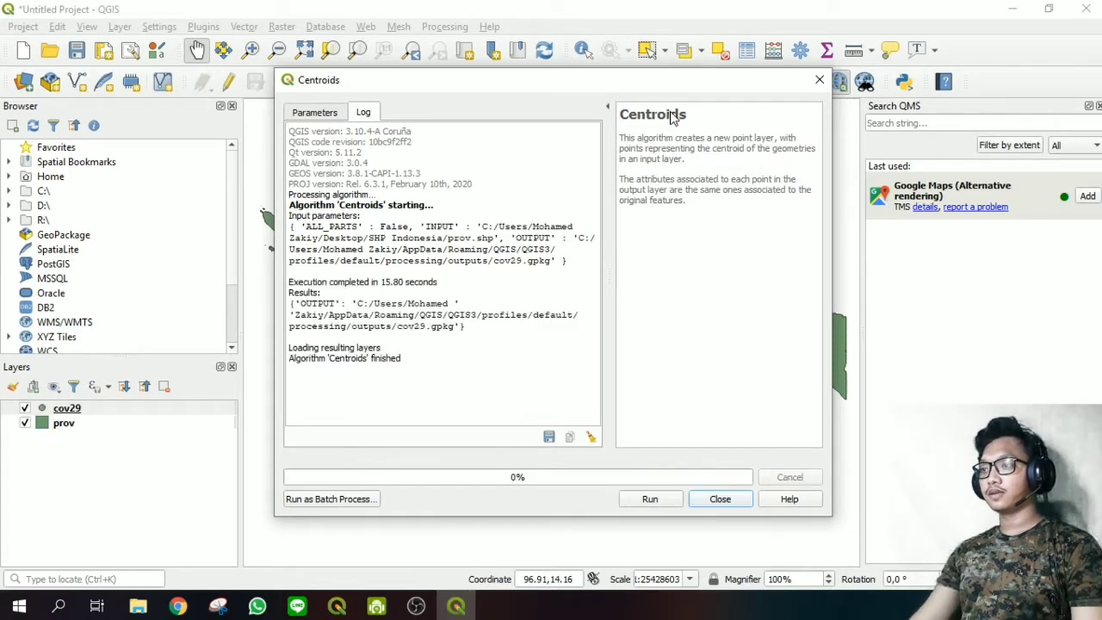
click(720, 500)
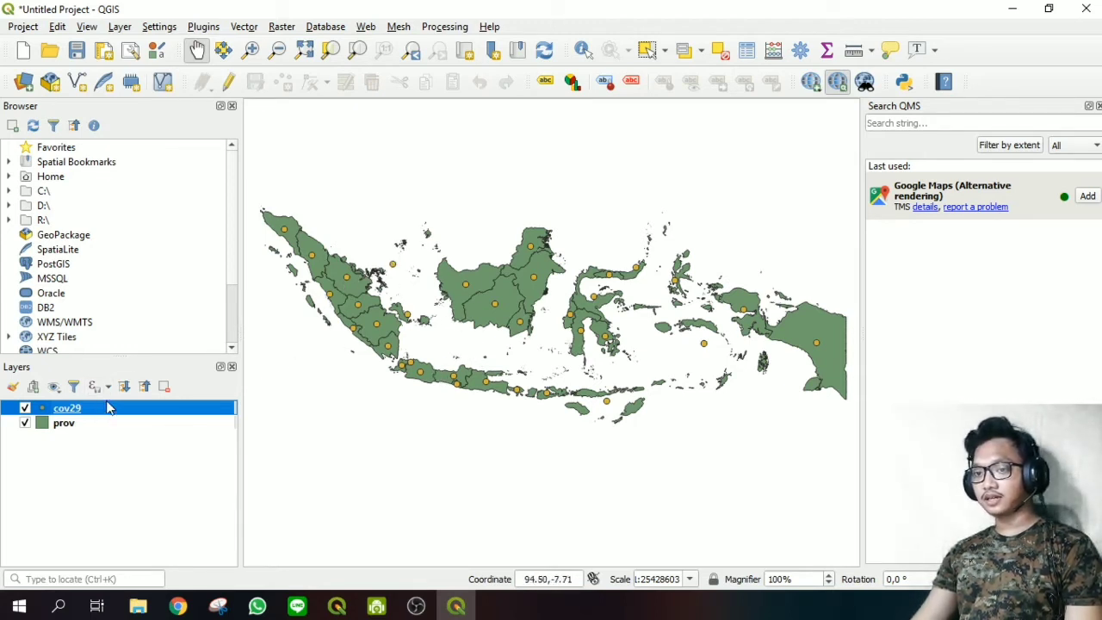
- Edit the cov29 layer and move its offshore centroids, including the Riau Islands point, onto their provinces' islands with the Vertex Tool
click(229, 83)
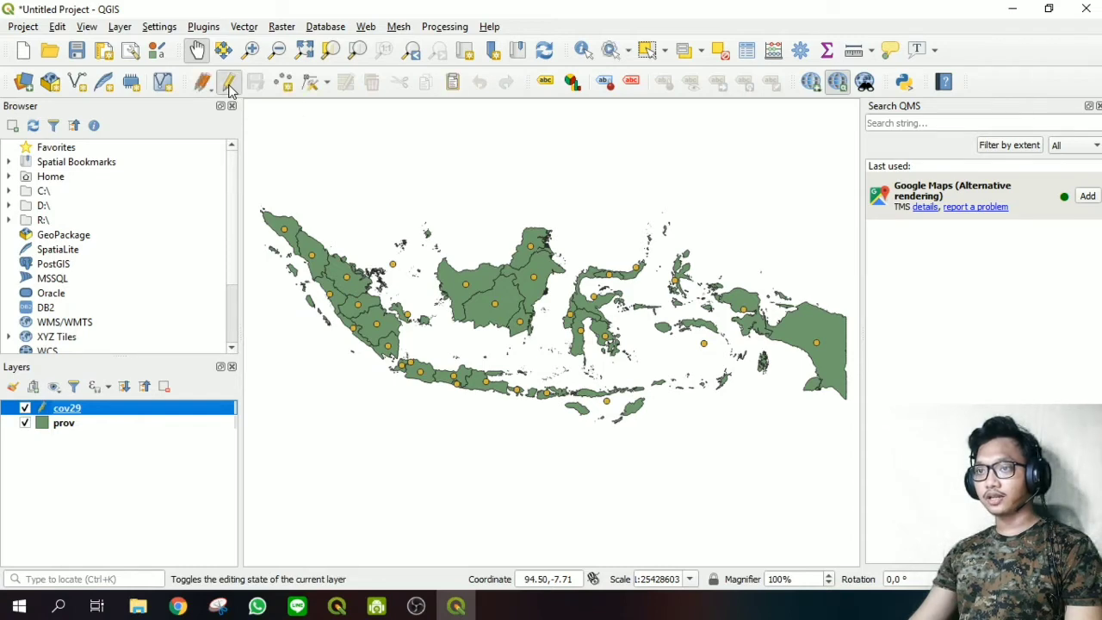
scroll(389, 301, up, 2)
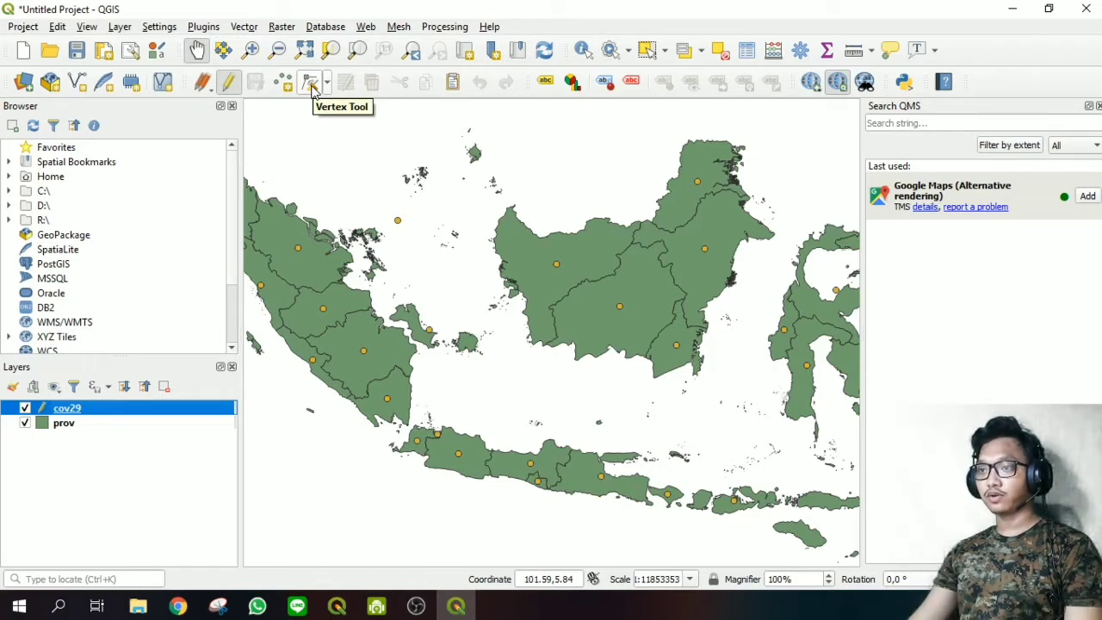
click(310, 83)
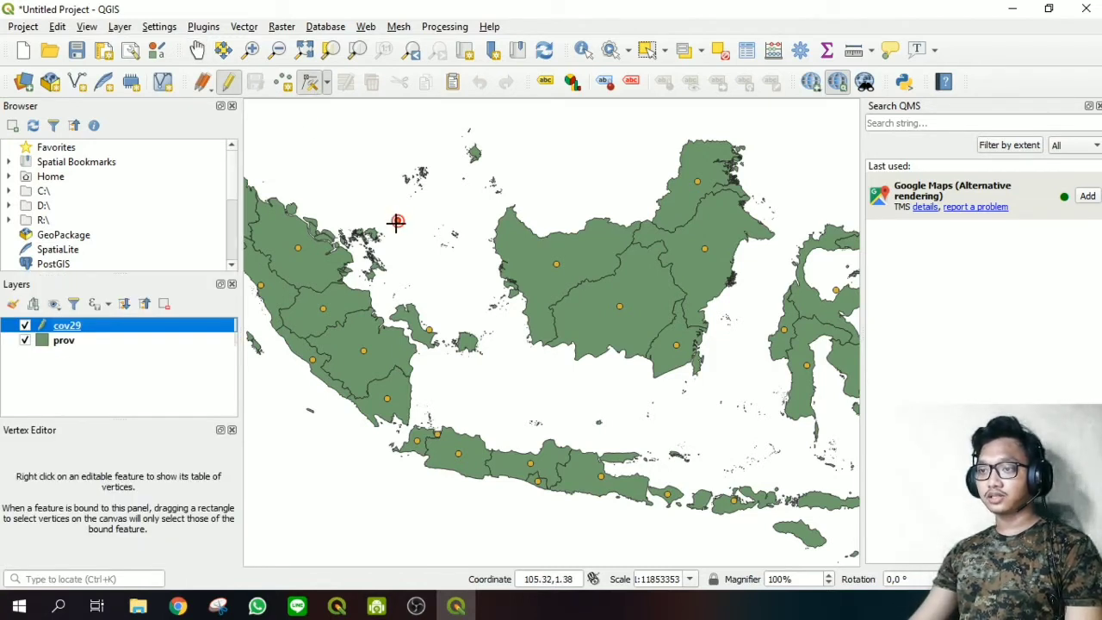
click(396, 222)
click(375, 231)
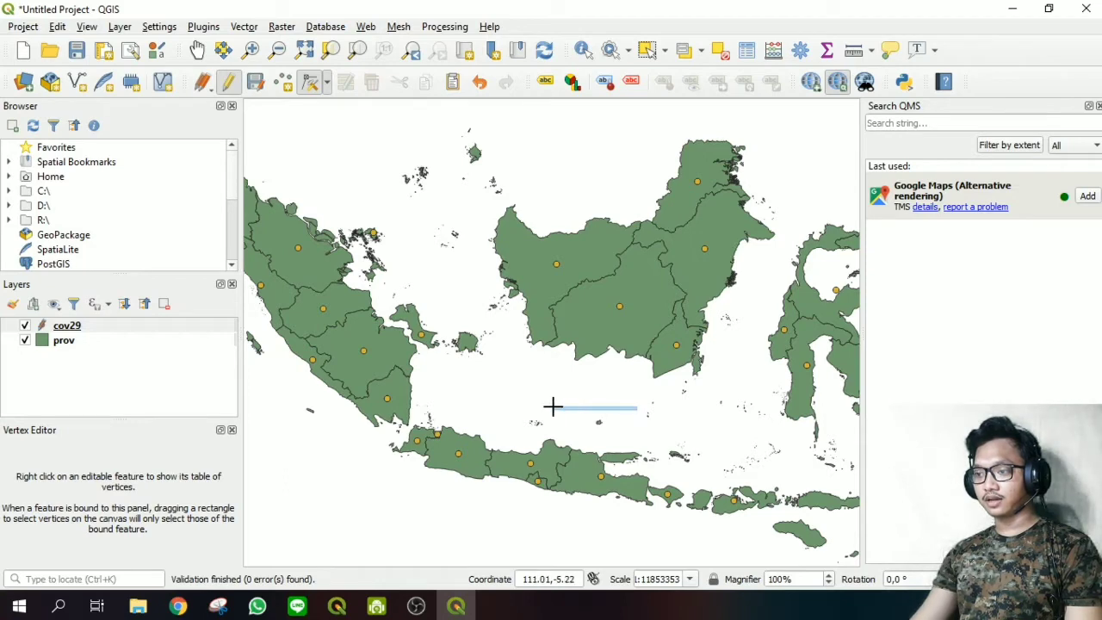
scroll(664, 399, down, 1)
scroll(775, 444, up, 1)
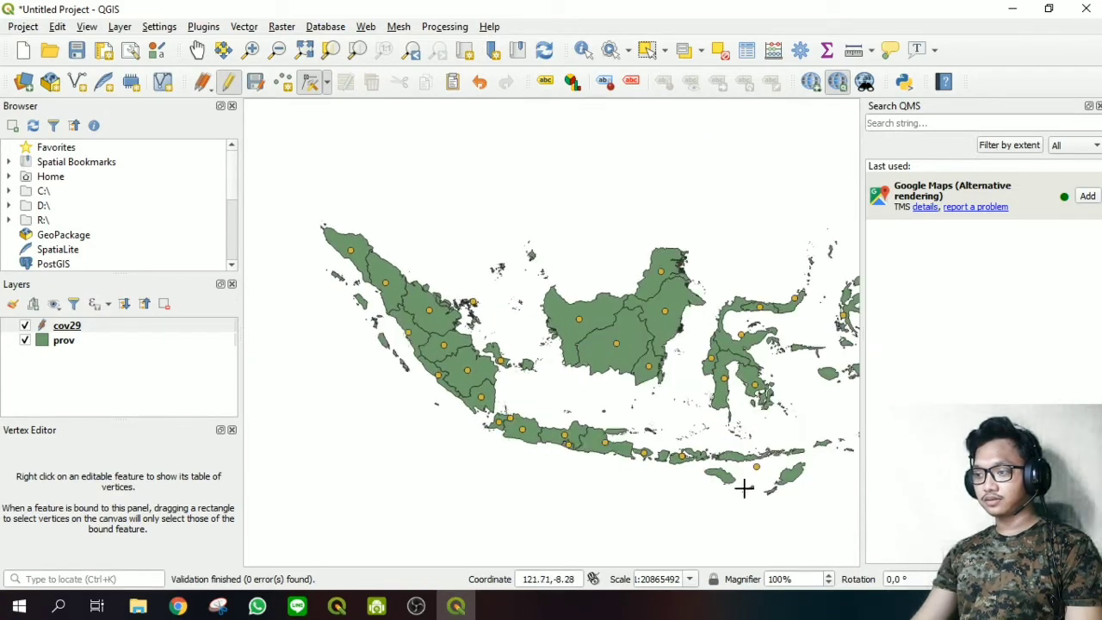
scroll(658, 405, down, 2)
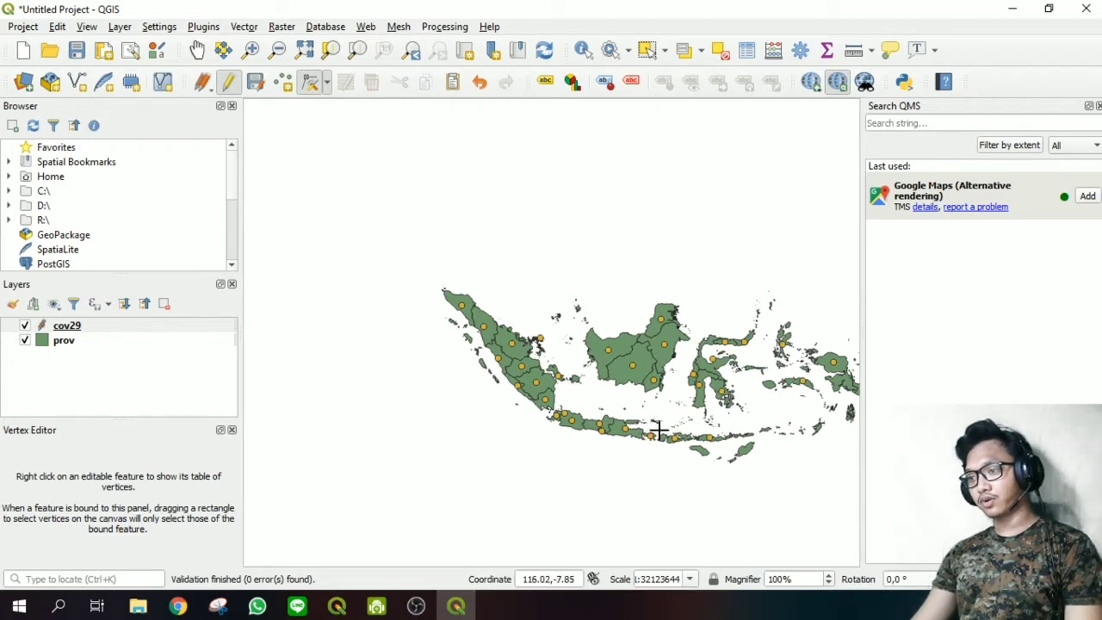
scroll(715, 441, up, 1)
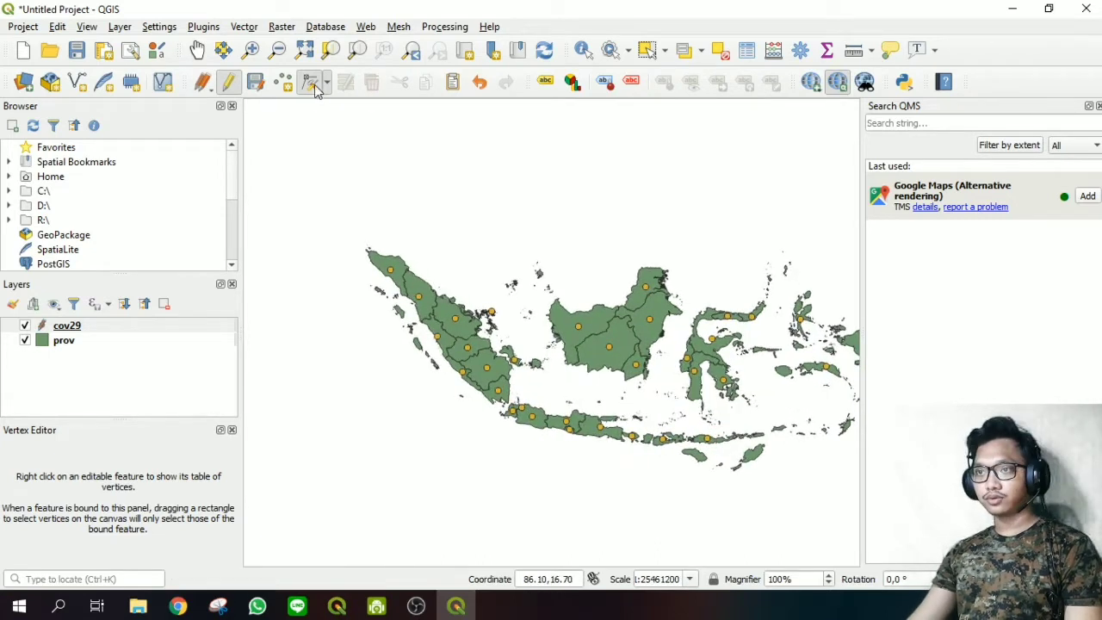
- Stop editing the cov29 layer and save the moved centroid points
click(228, 82)
click(508, 310)
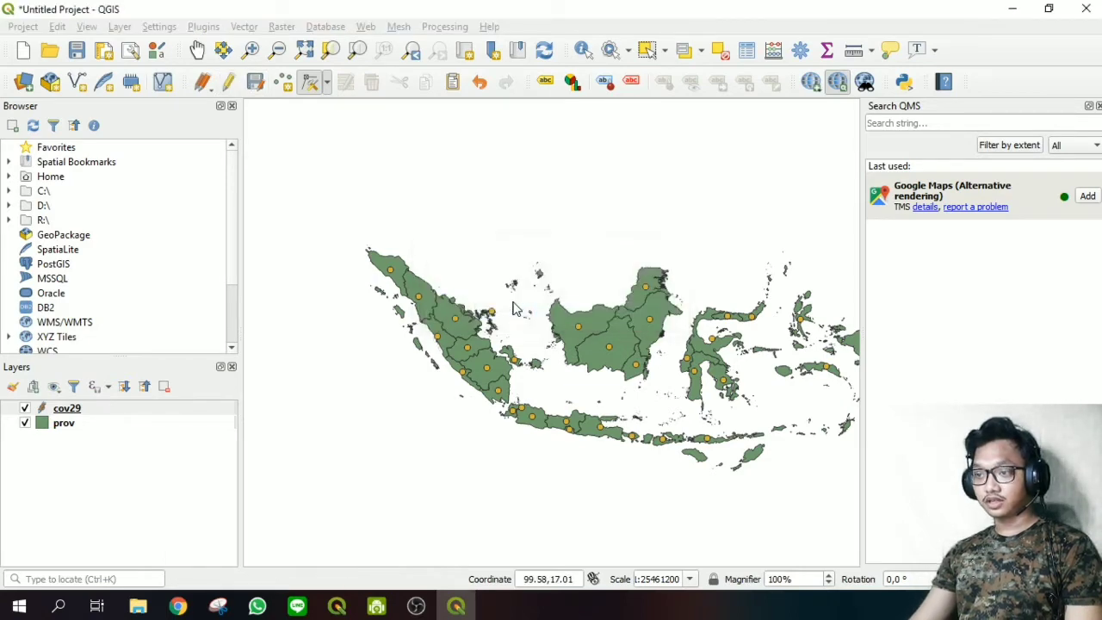
scroll(648, 390, down, 1)
scroll(749, 396, up, 1)
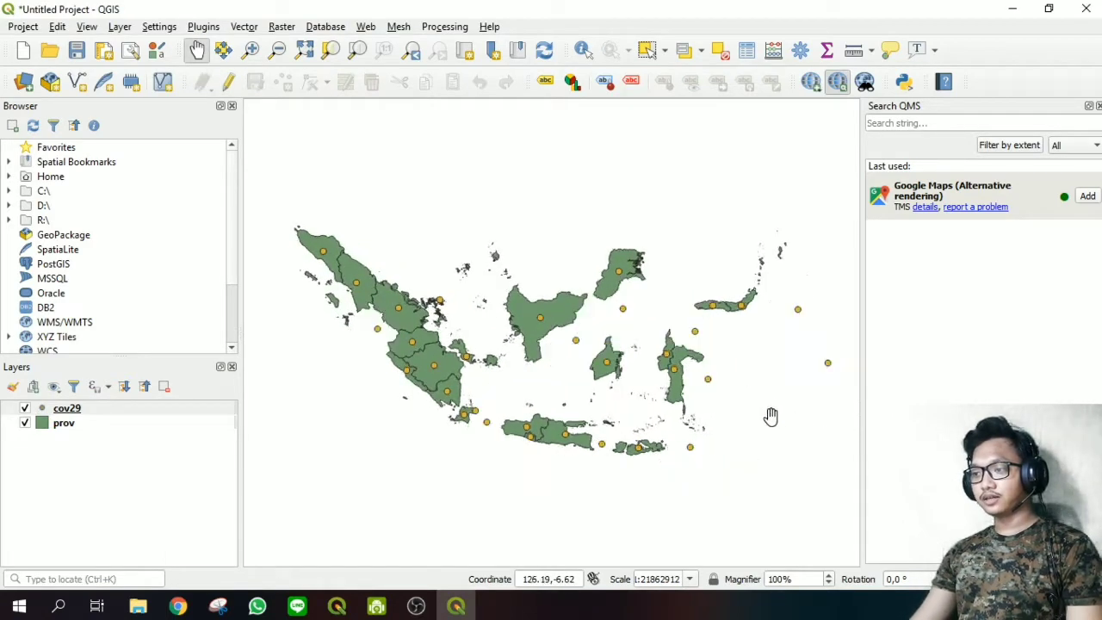
drag(770, 416, 714, 413)
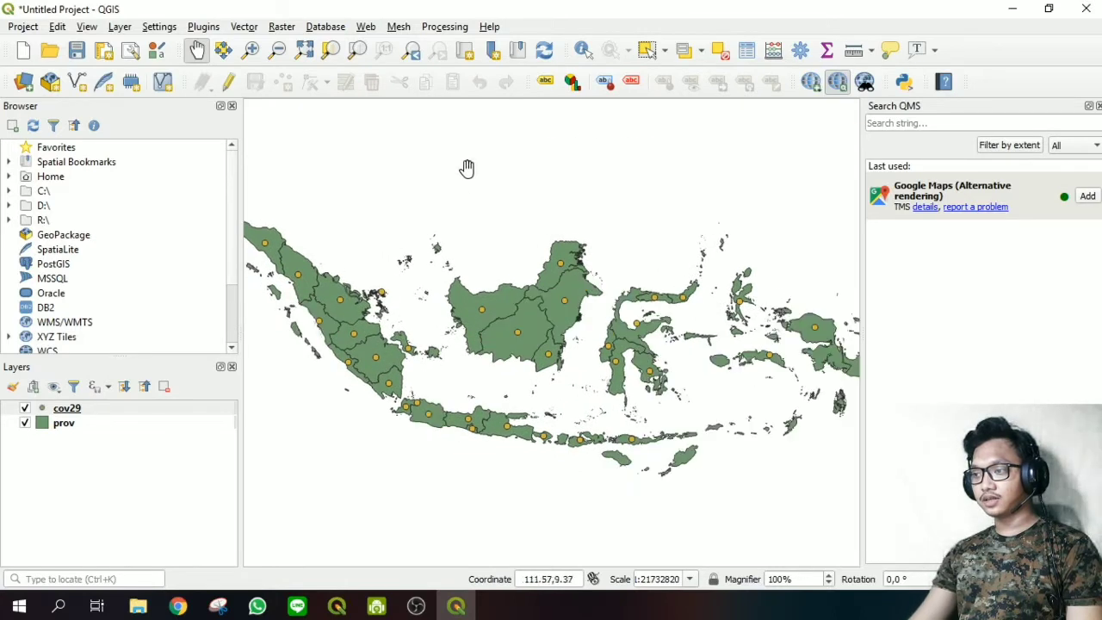
scroll(715, 293, down, 1)
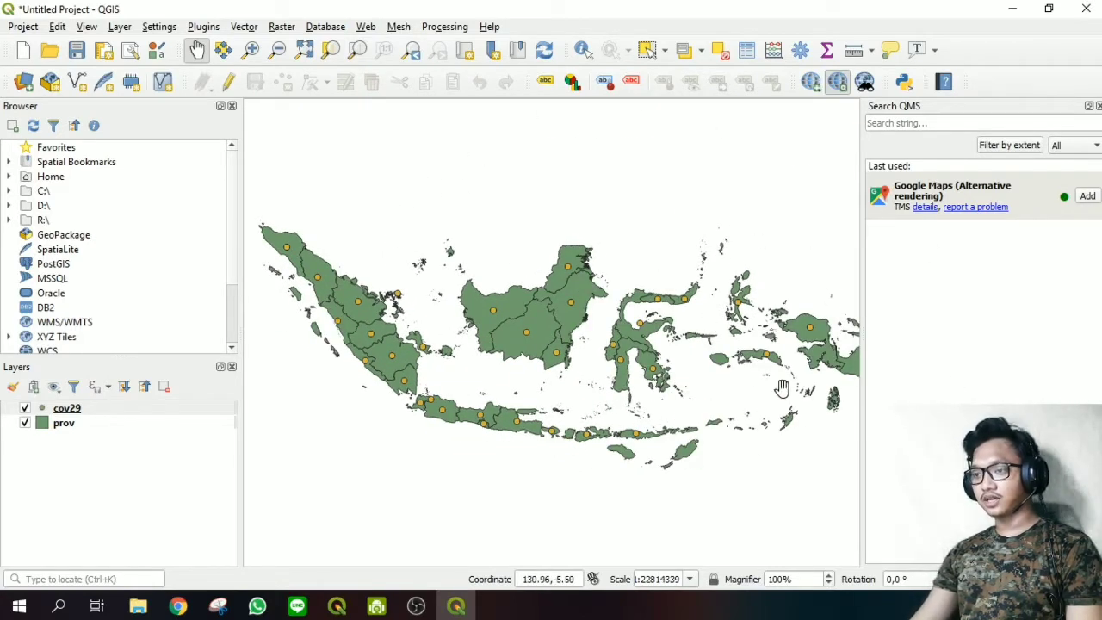
- Switch the cov29 layer's symbology to Graduated and use the dot red marker as its symbol
drag(694, 289, 684, 315)
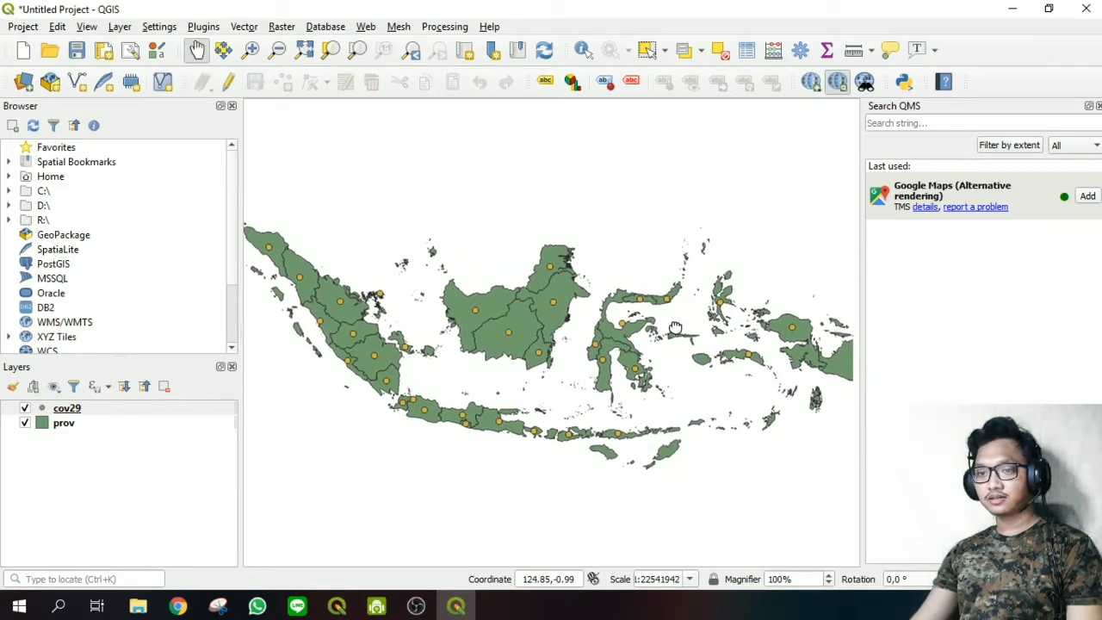
right_click(79, 412)
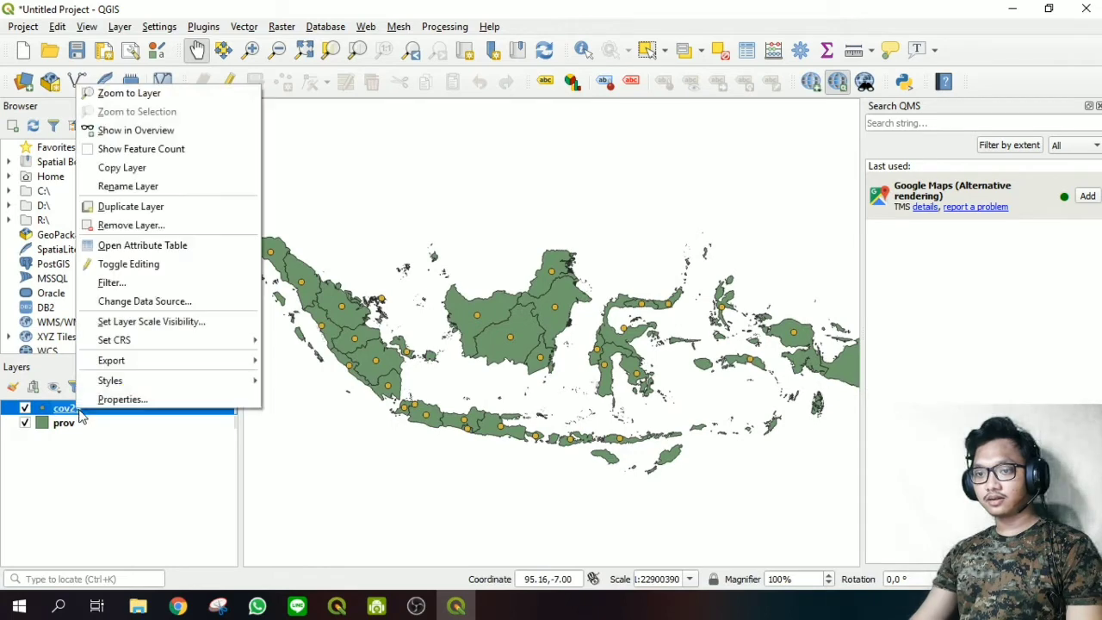
click(112, 400)
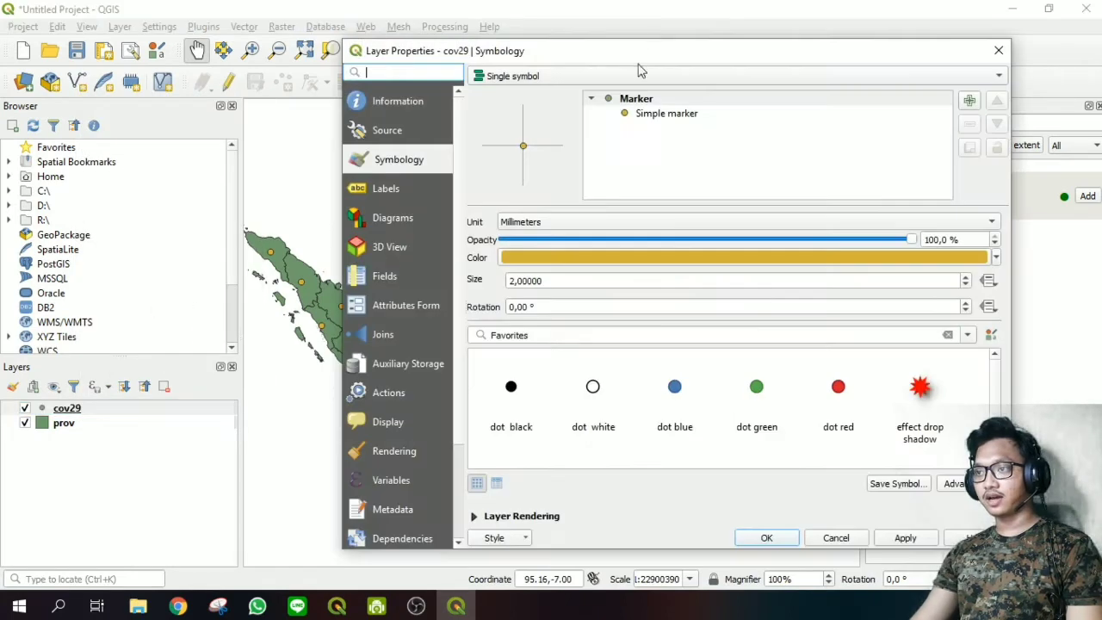
click(879, 78)
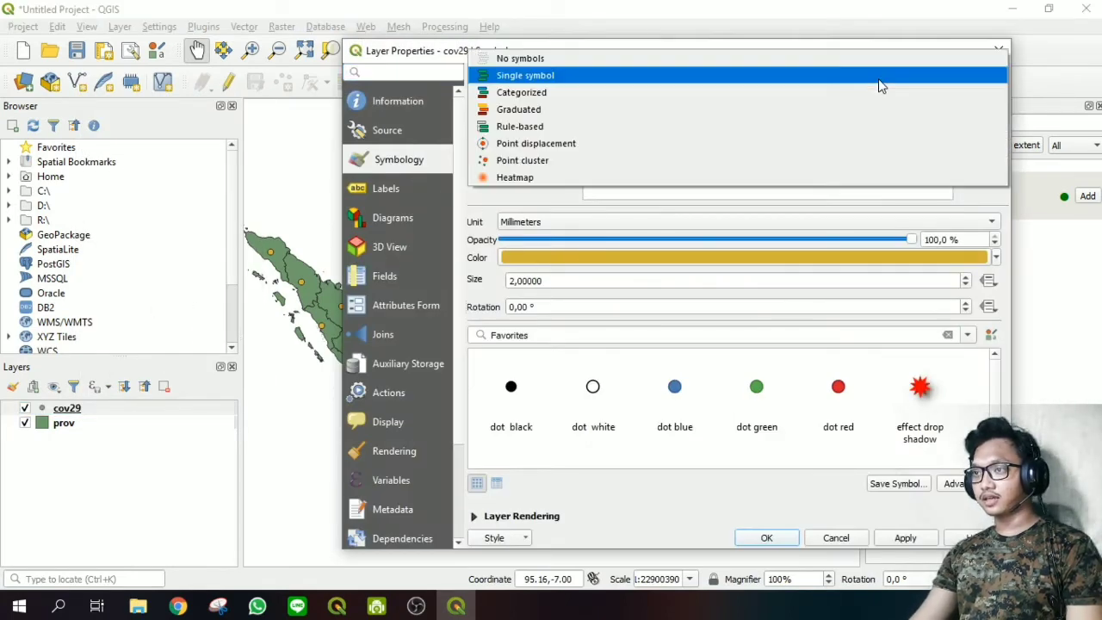
click(556, 117)
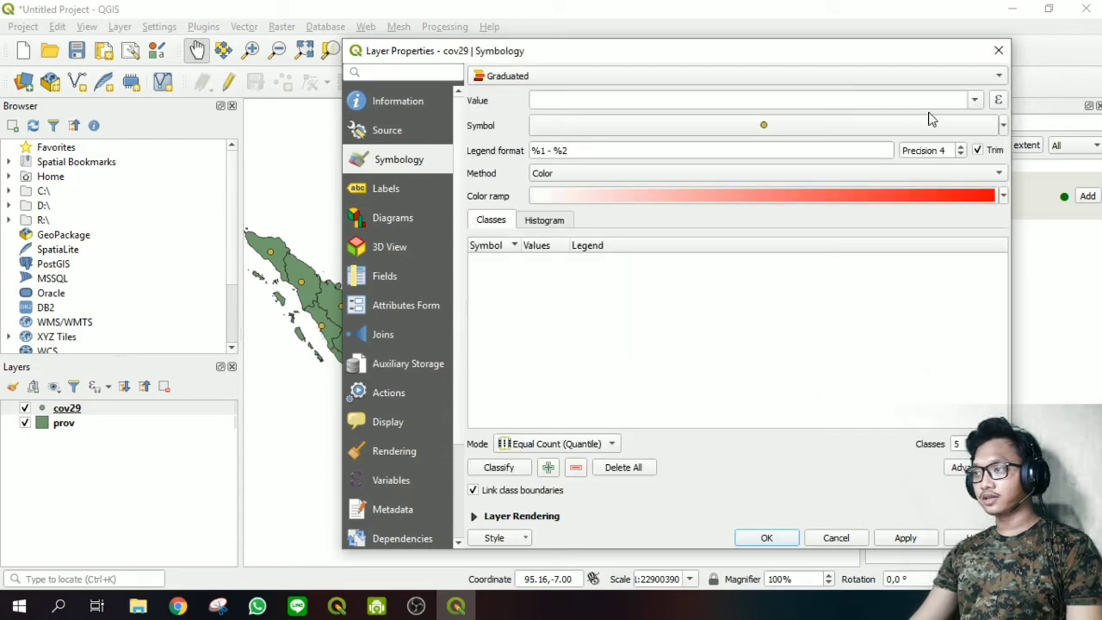
click(977, 122)
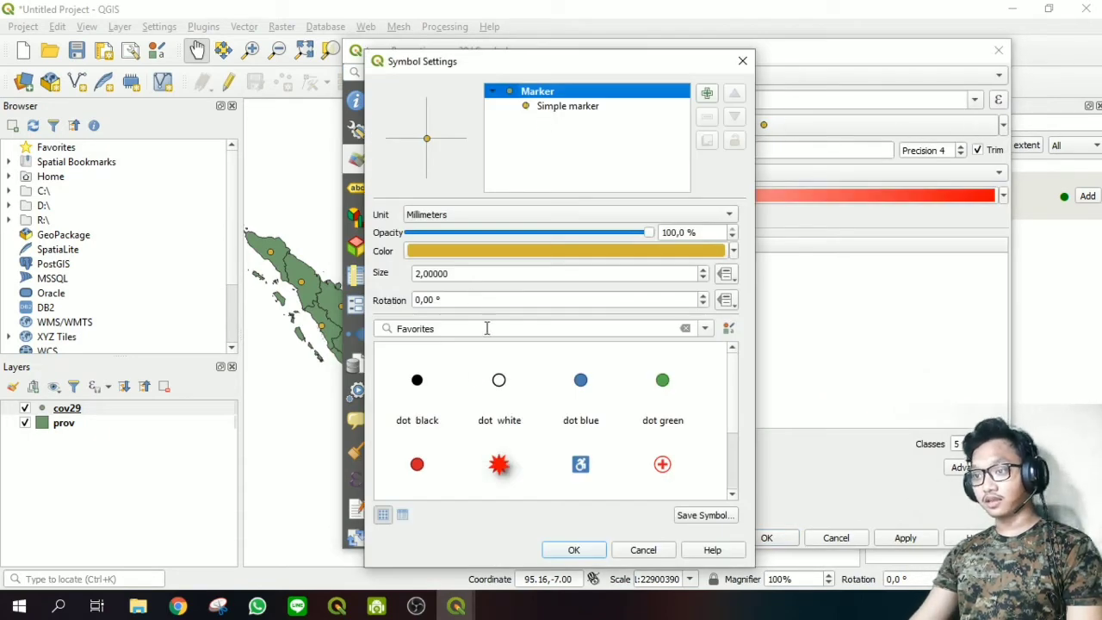
click(417, 464)
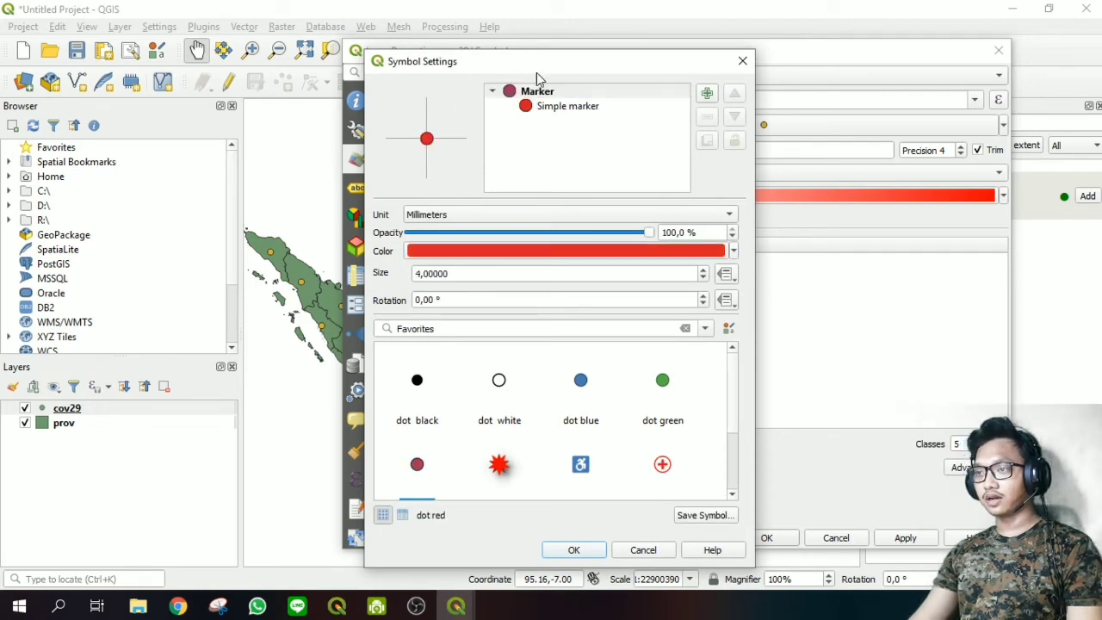
click(575, 550)
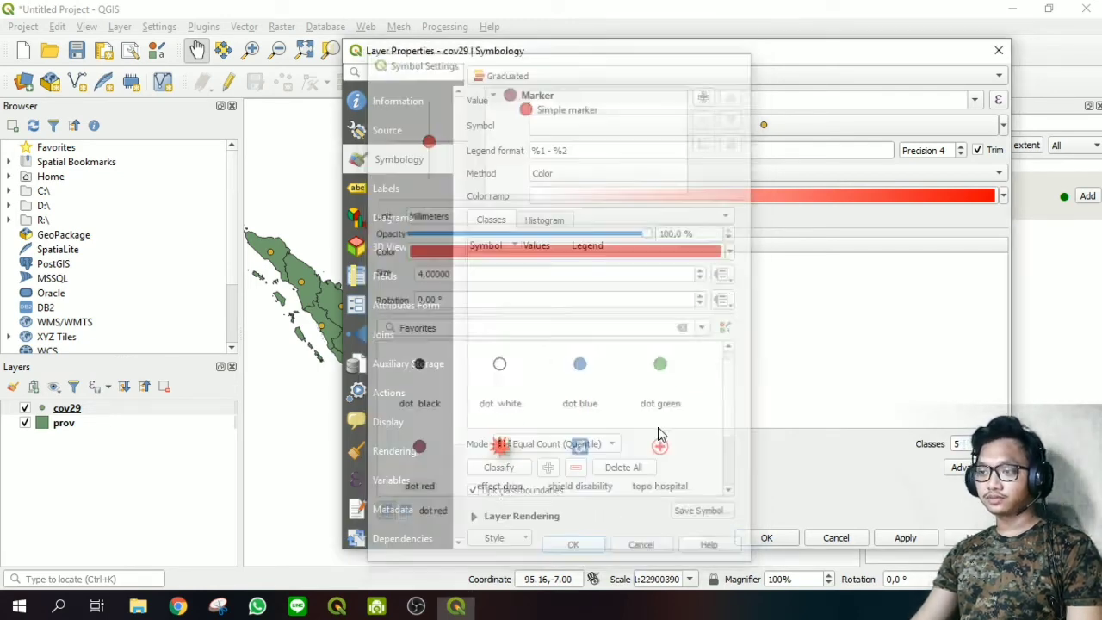
- Choose a cream-to-dark-red color ramp for the graduated cov29 symbols and accept the layer properties
click(997, 197)
click(566, 352)
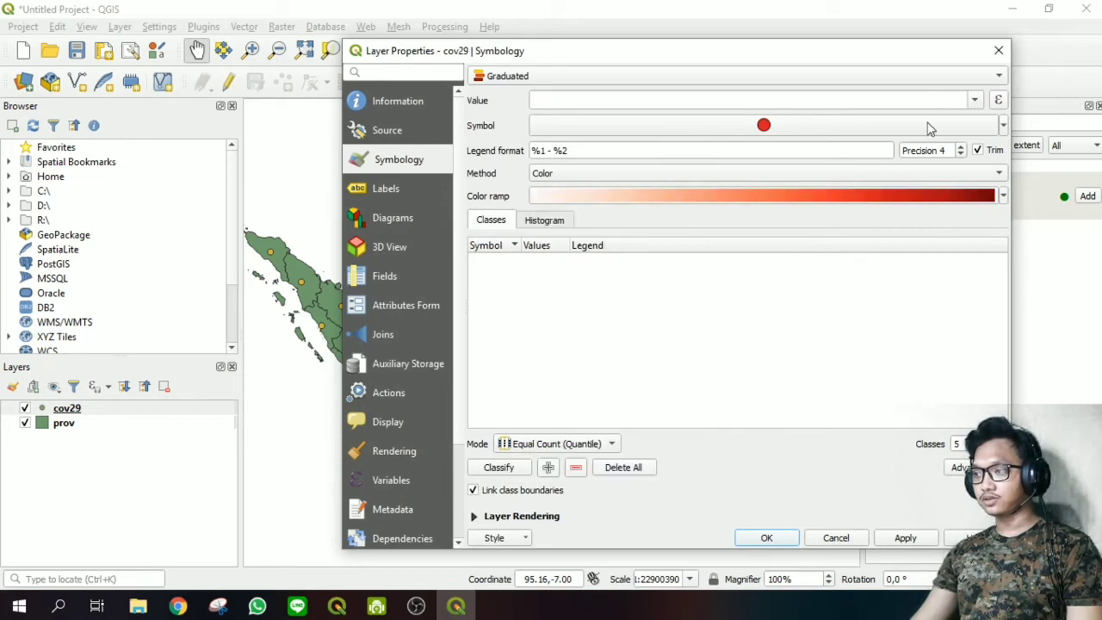
click(766, 538)
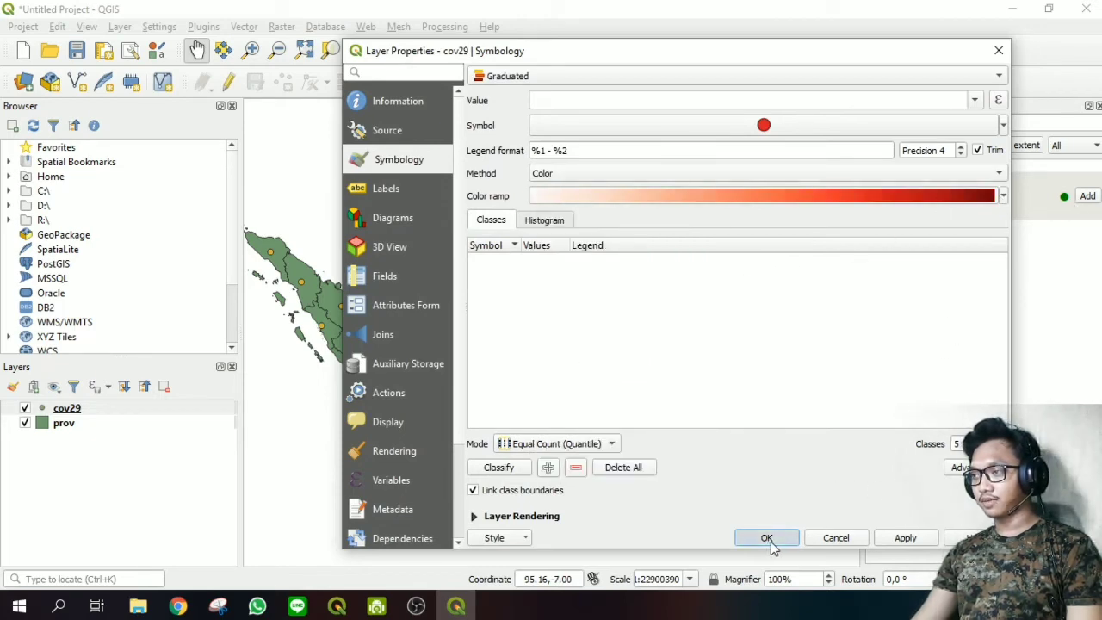
- Classify the cov29 layer by the cov29 field into 4 classes
right_click(159, 416)
click(184, 402)
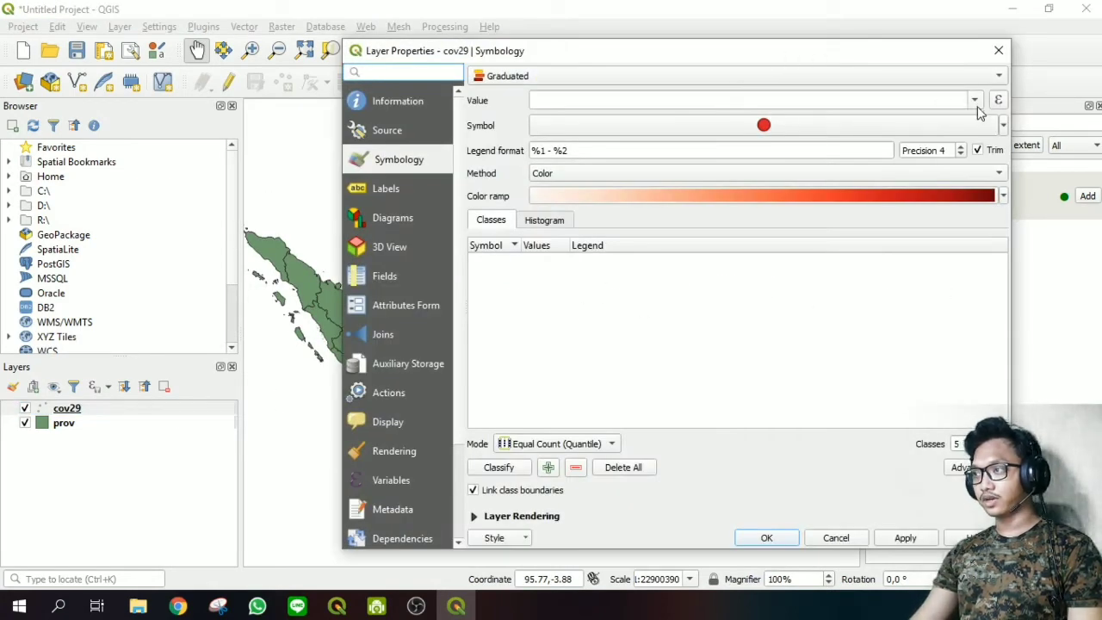
click(975, 100)
click(603, 157)
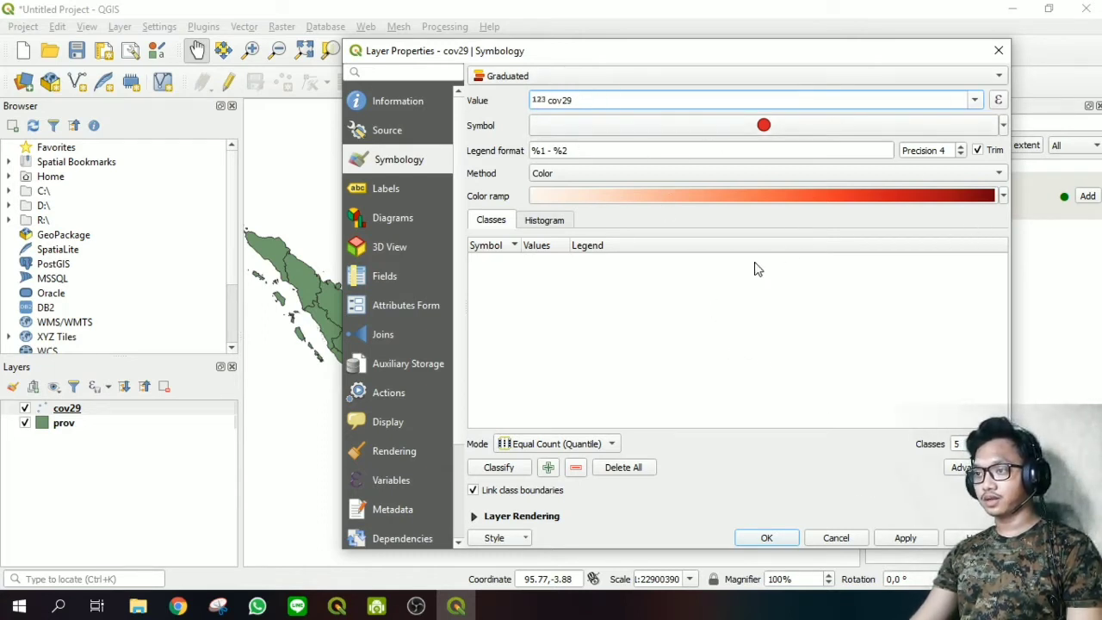
click(1001, 448)
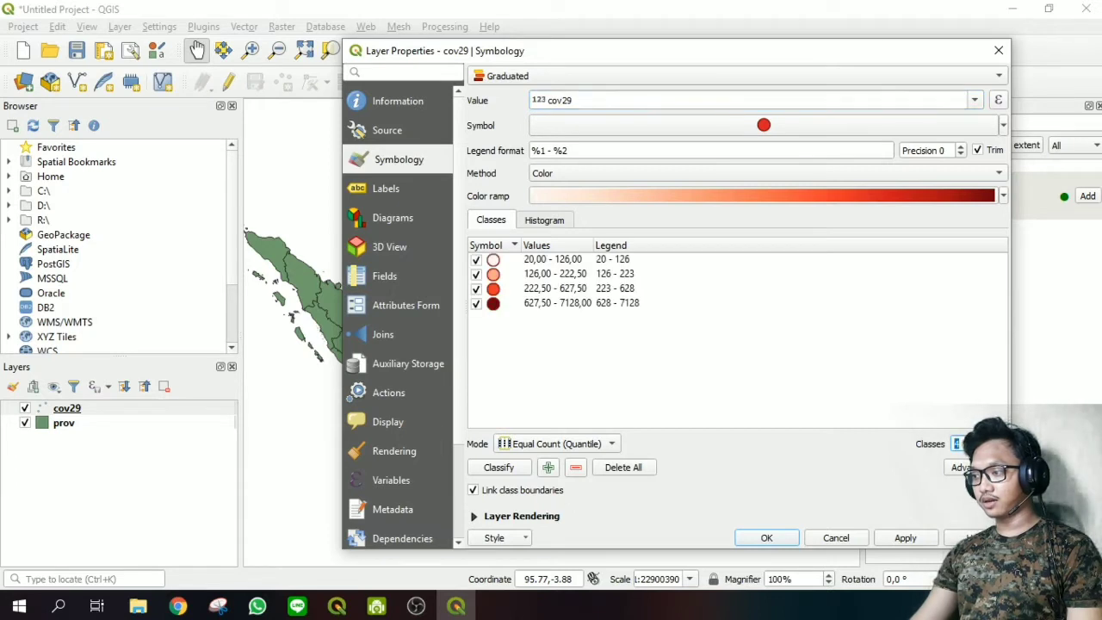
- Set the first class's bounds to a lower value of 0 and an upper value of 10
double_click(558, 264)
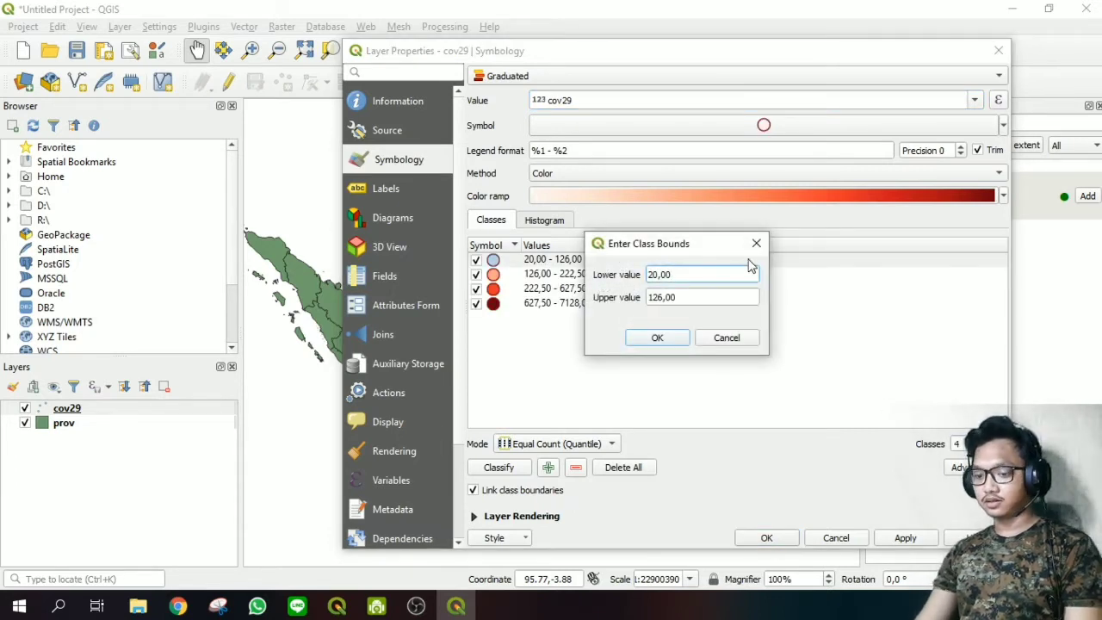
key(ctrl+a)
text(00)
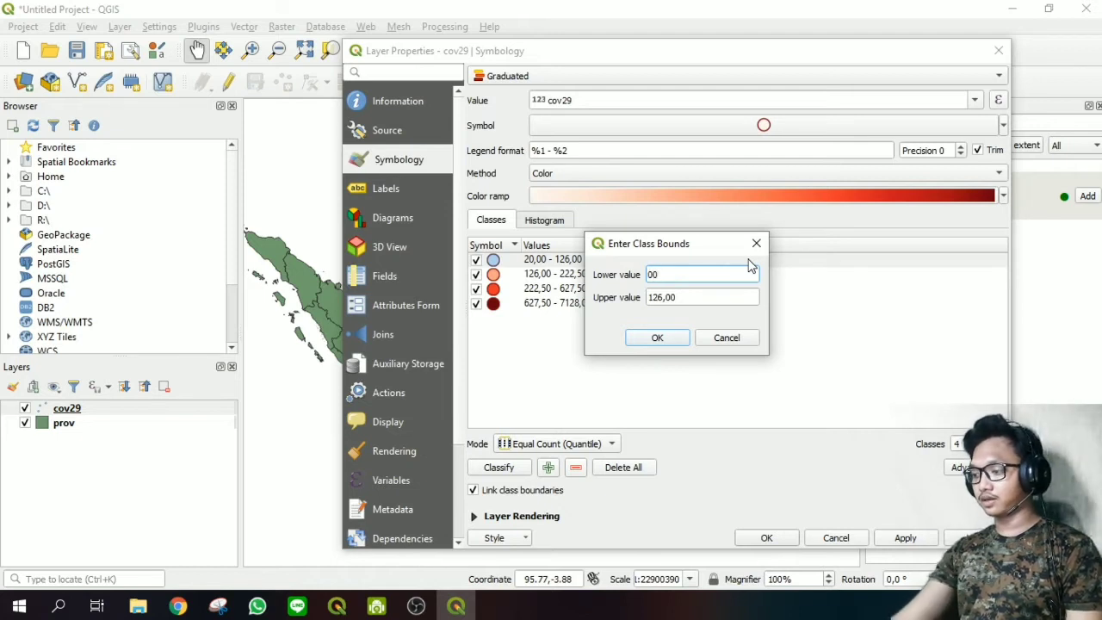
click(725, 296)
key(ctrl+a)
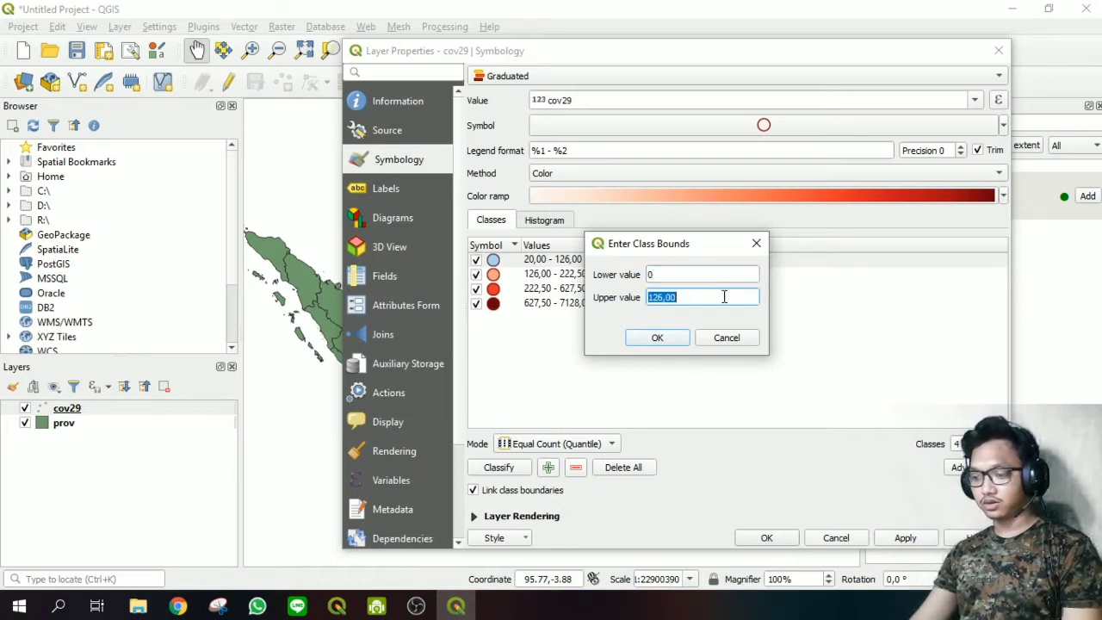
text(10)
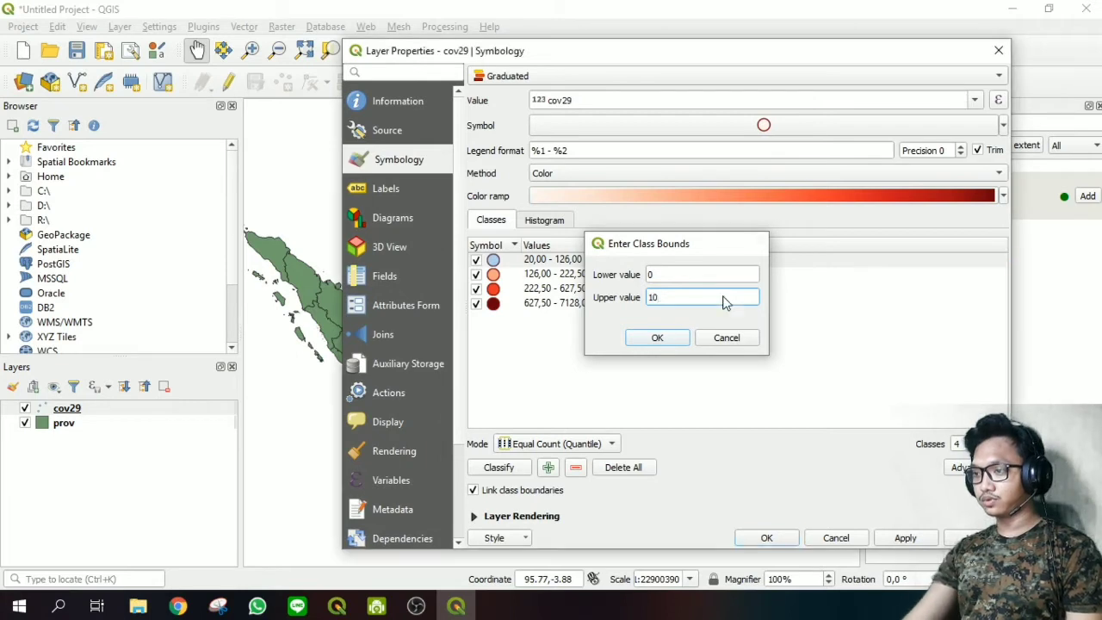
key(Return)
- Set the second class's upper value to 100
double_click(530, 274)
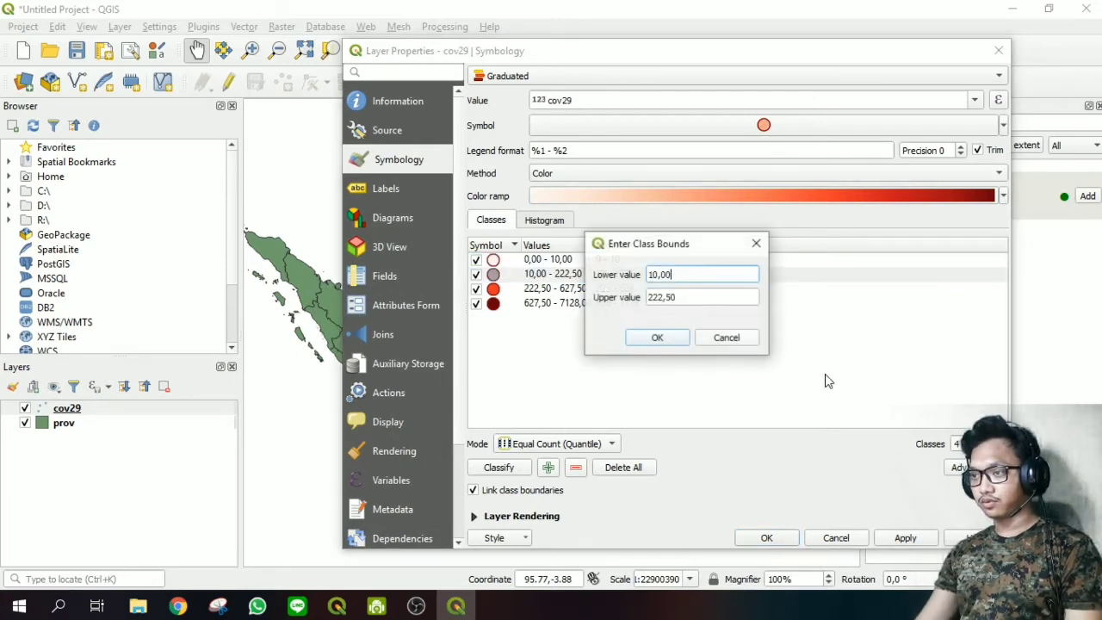
click(702, 297)
double_click(701, 297)
text(1)
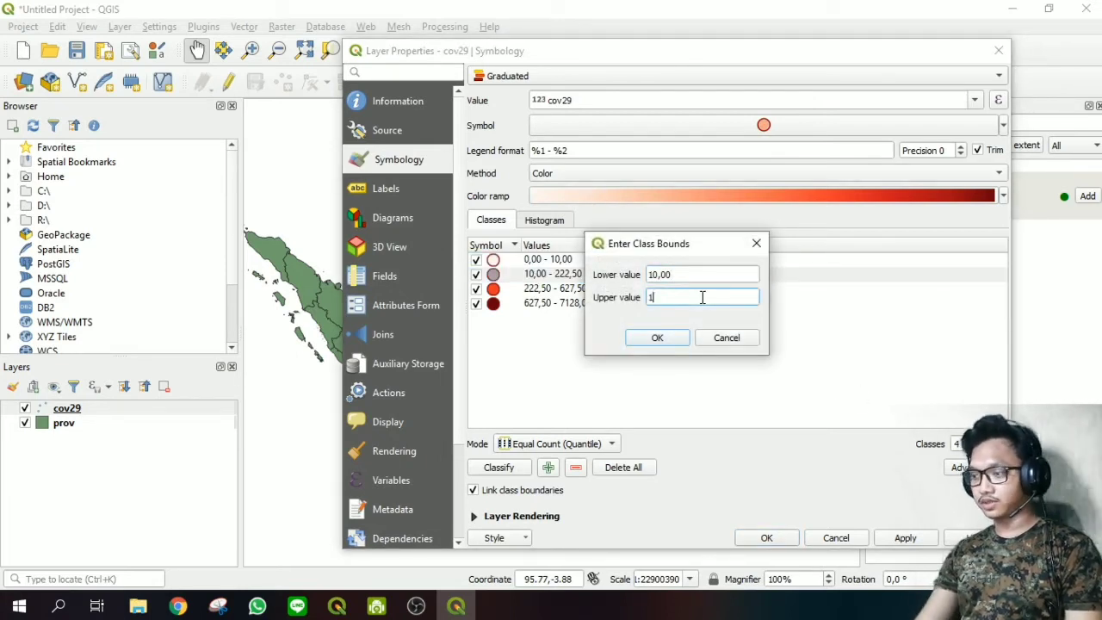
text(00)
key(Return)
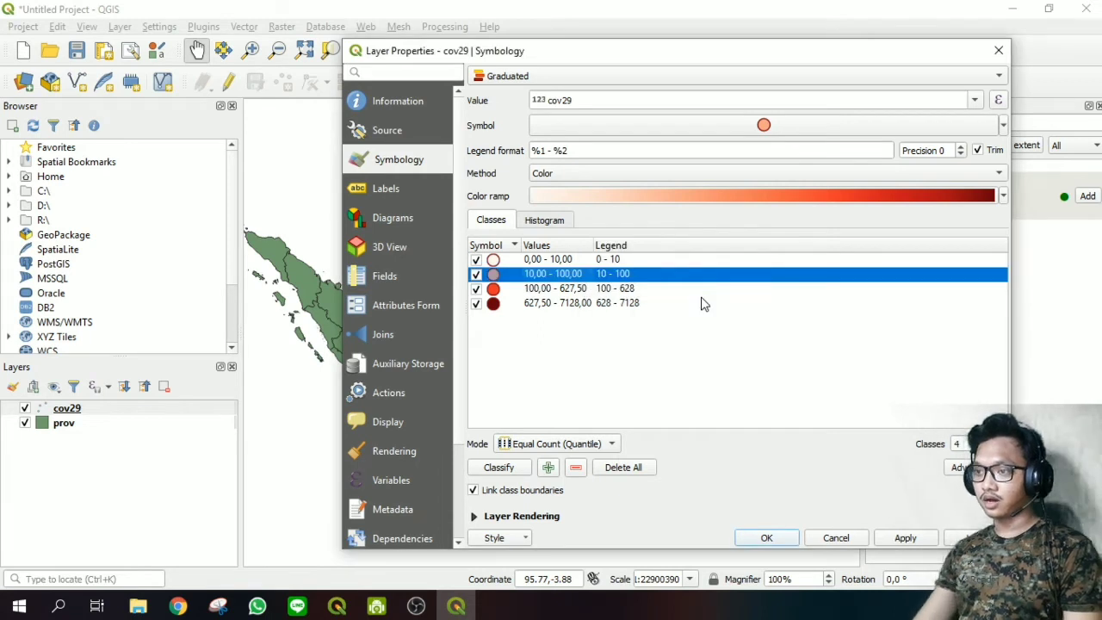
- Set the third class's upper value to 1000
double_click(540, 295)
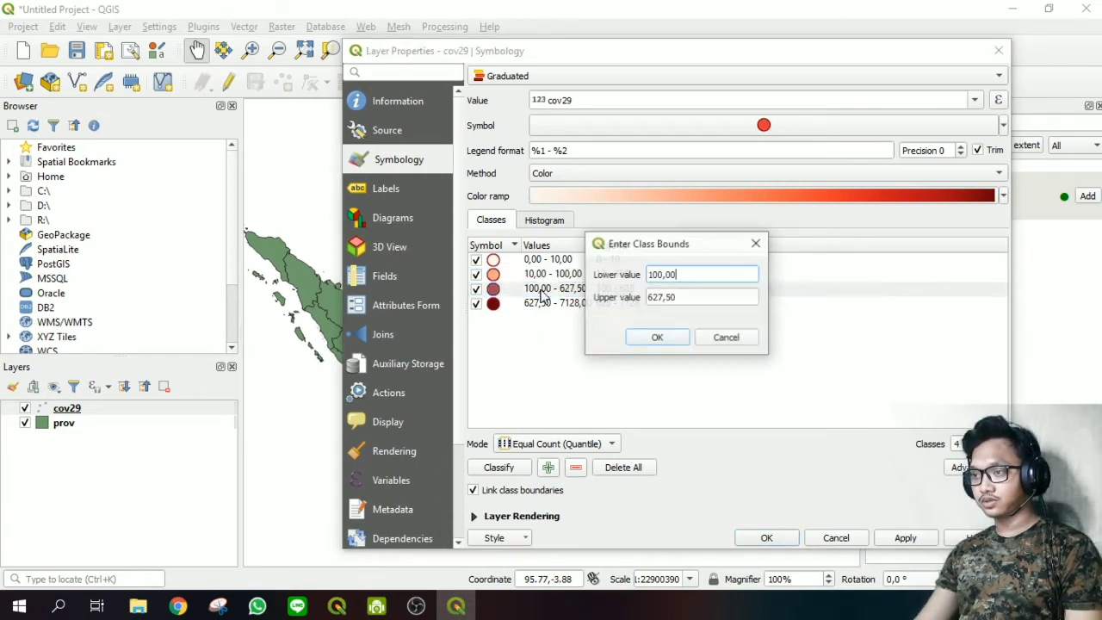
click(715, 302)
double_click(717, 301)
text(100)
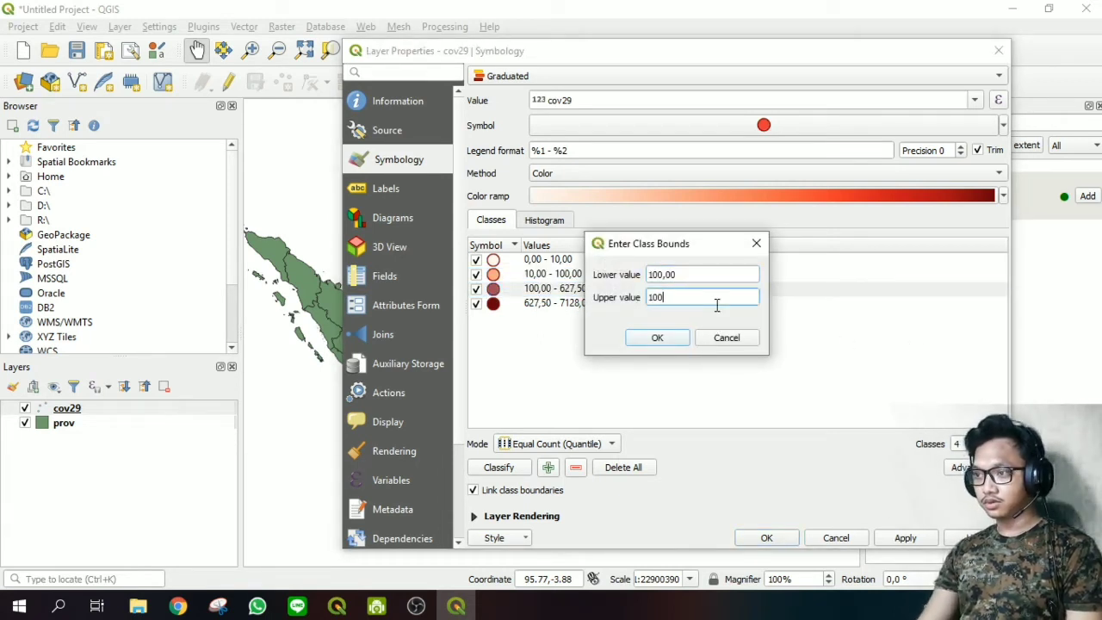
text(0)
key(Return)
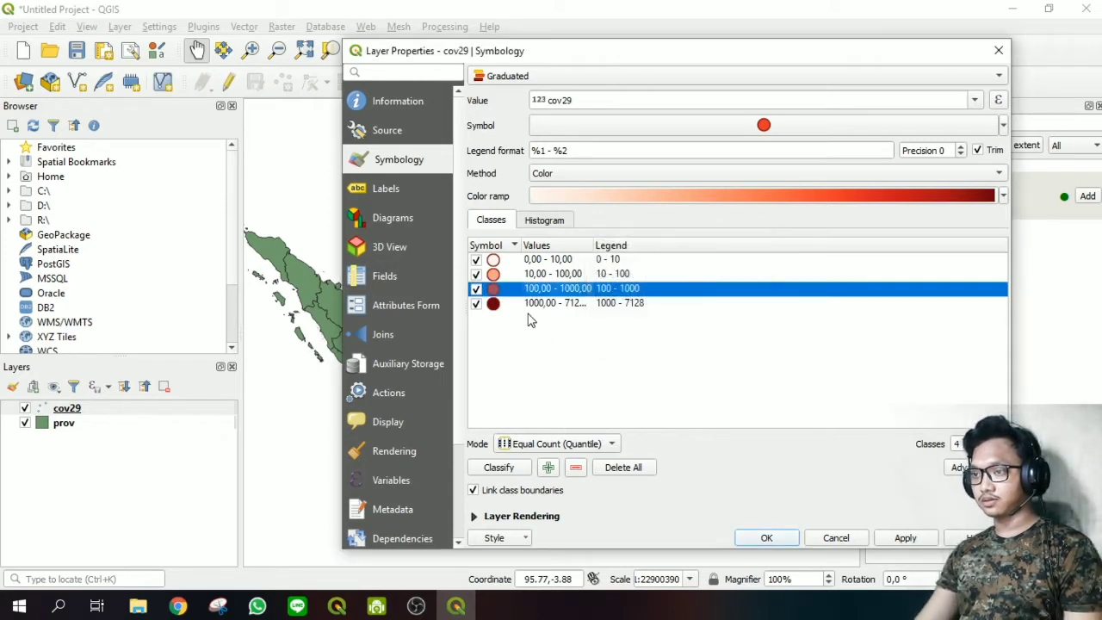
- Set the fourth class's upper value to 10000 and apply the graduated symbology to the cov29 layer
double_click(532, 307)
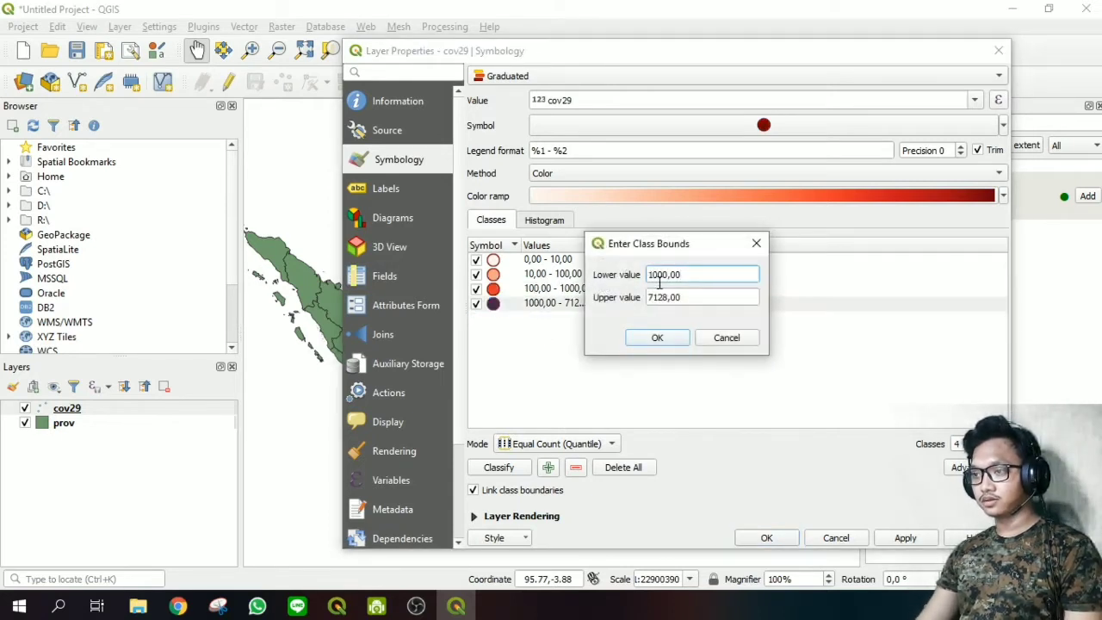
click(701, 299)
double_click(701, 299)
text(10000)
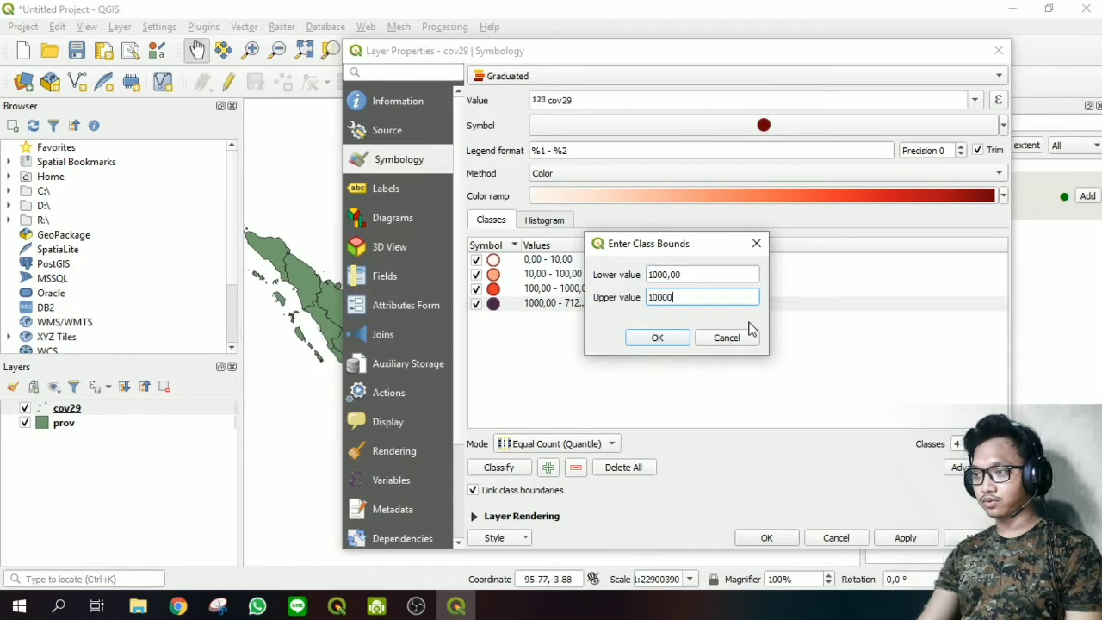
key(Return)
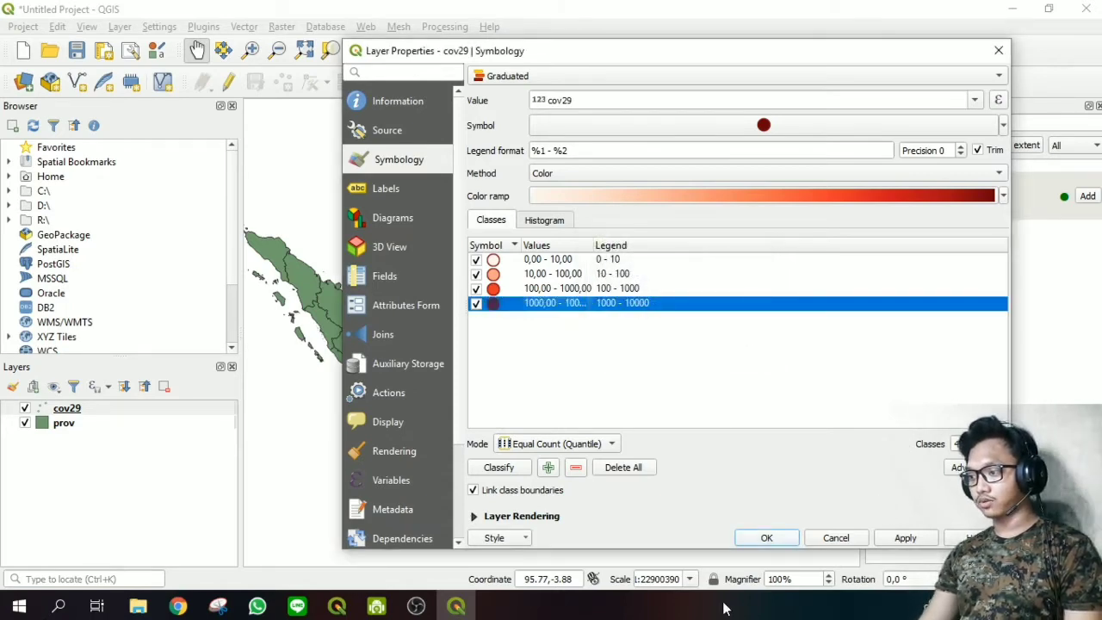
click(880, 537)
click(788, 536)
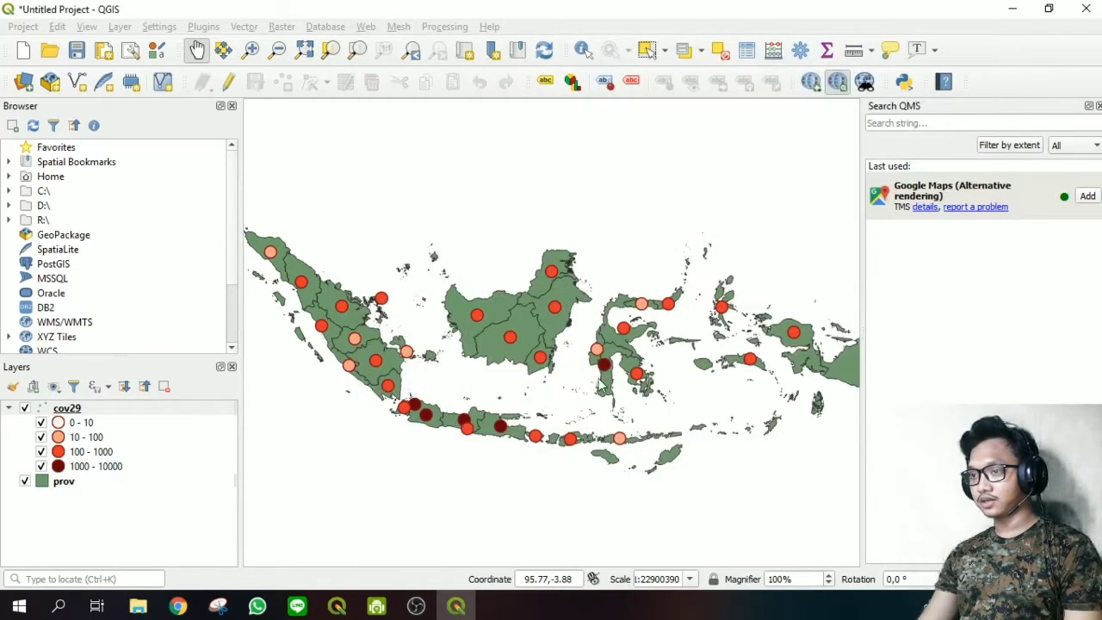
- Change the cov29 layer's graduated method from Color to Size, with symbols from 1 to 8 millimeters, and apply it
scroll(536, 386, up, 1)
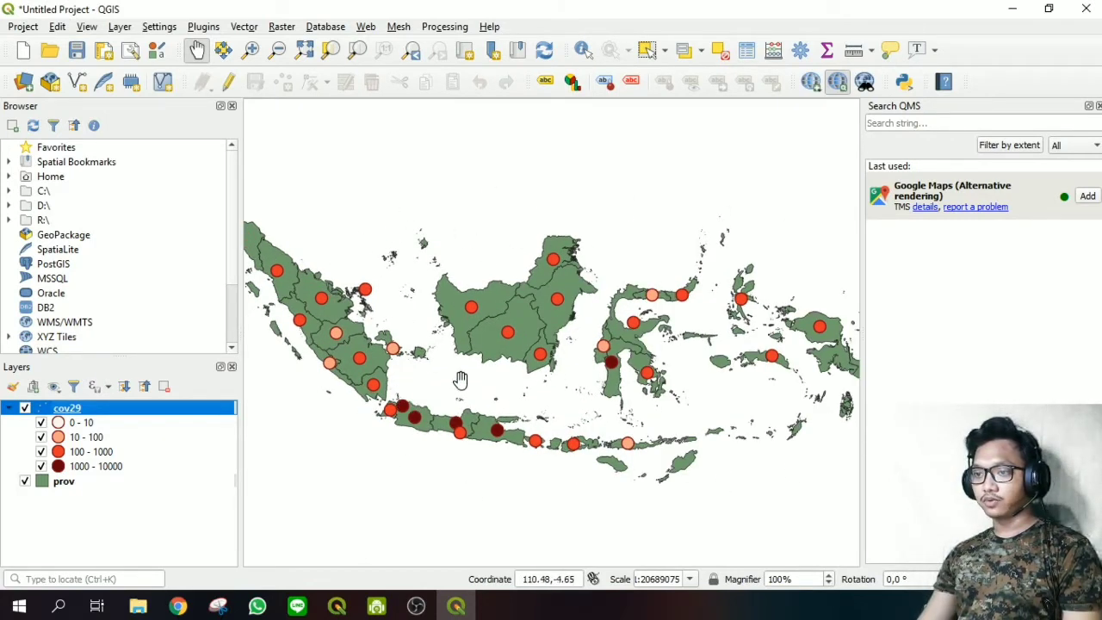
scroll(457, 383, down, 1)
scroll(575, 349, up, 1)
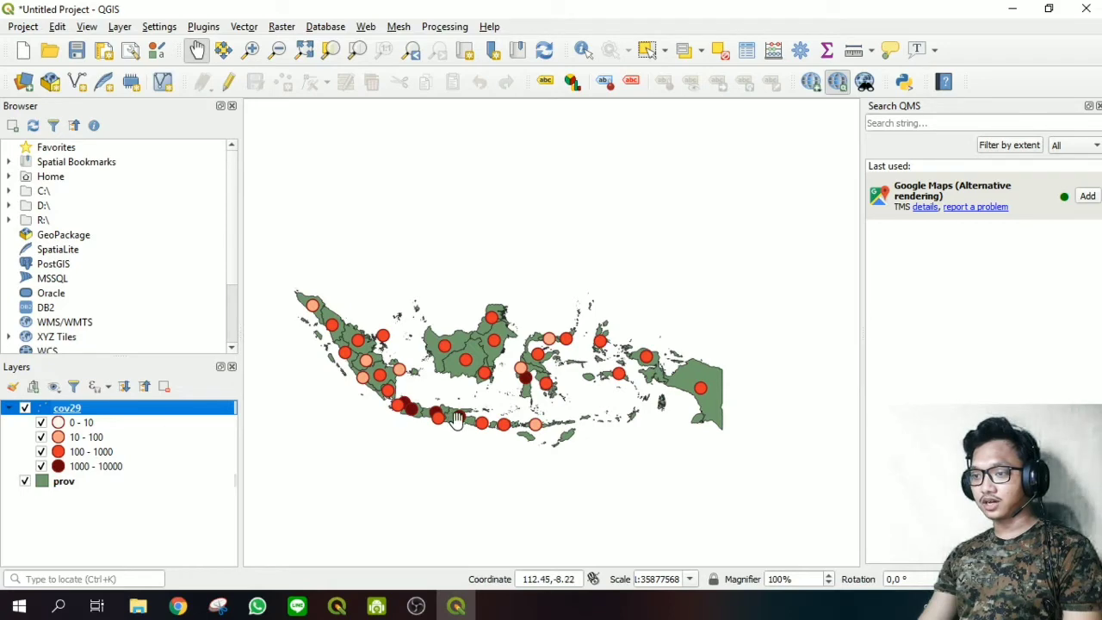
scroll(505, 389, up, 6)
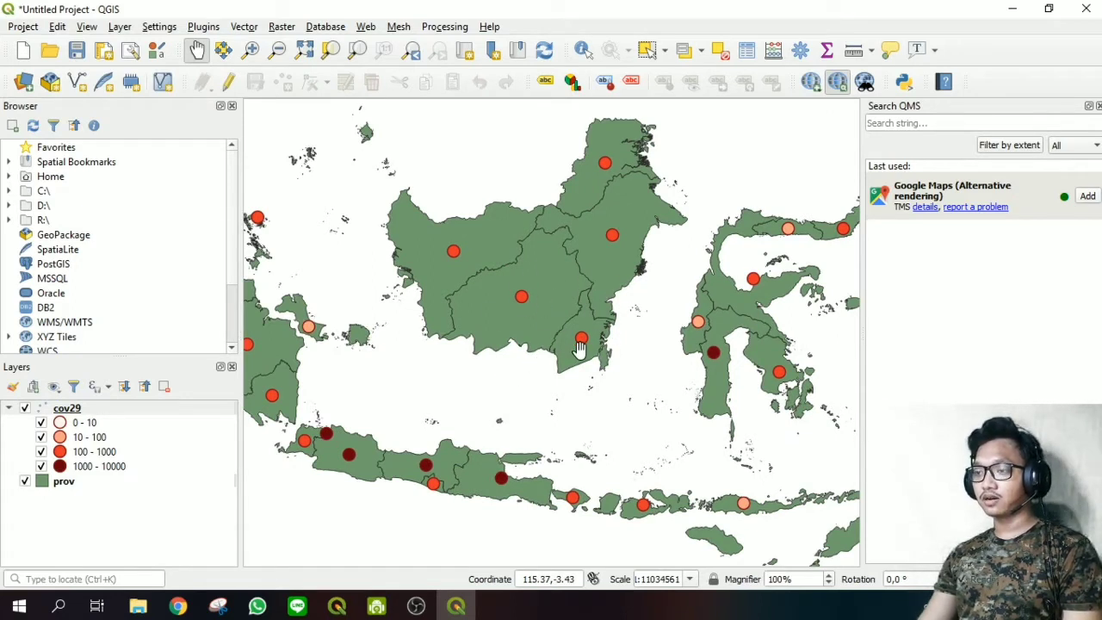
scroll(579, 348, down, 2)
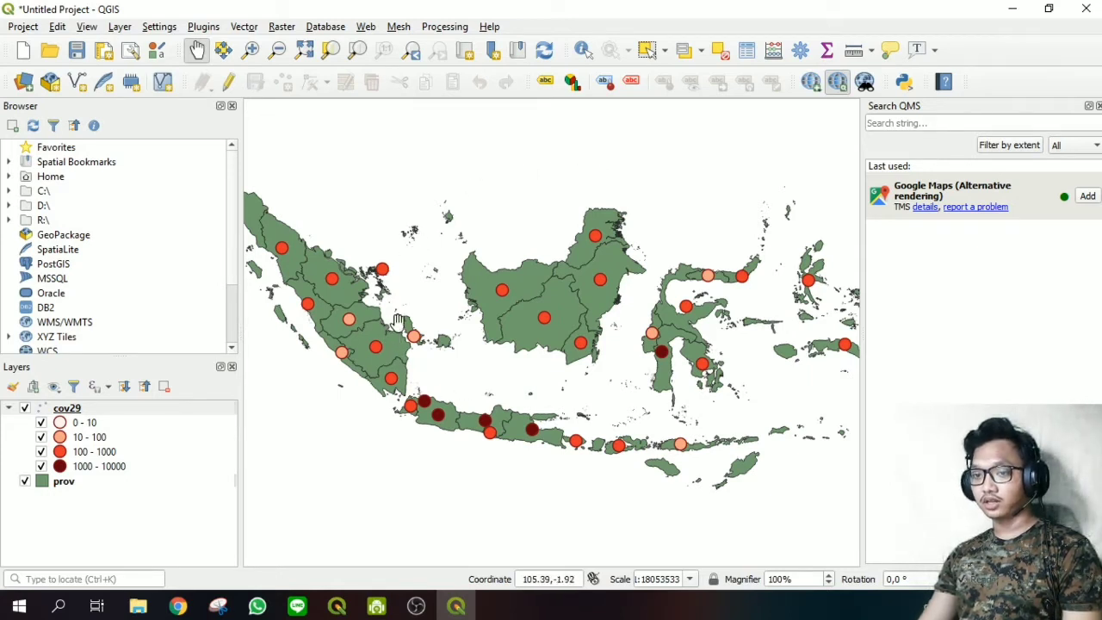
click(78, 409)
right_click(81, 413)
click(117, 408)
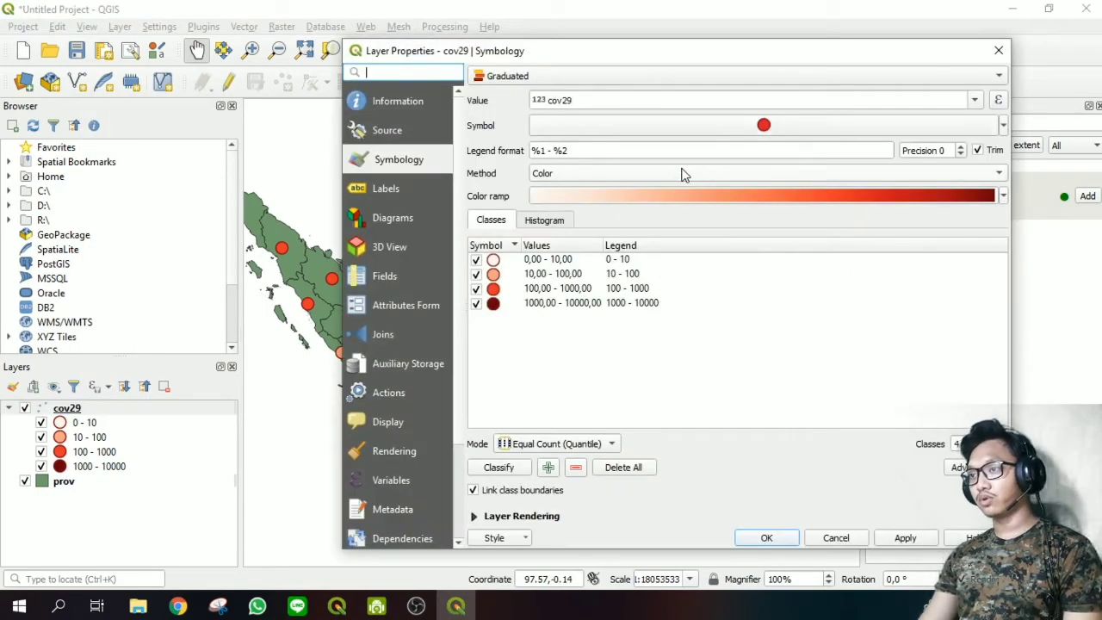
click(696, 173)
click(613, 191)
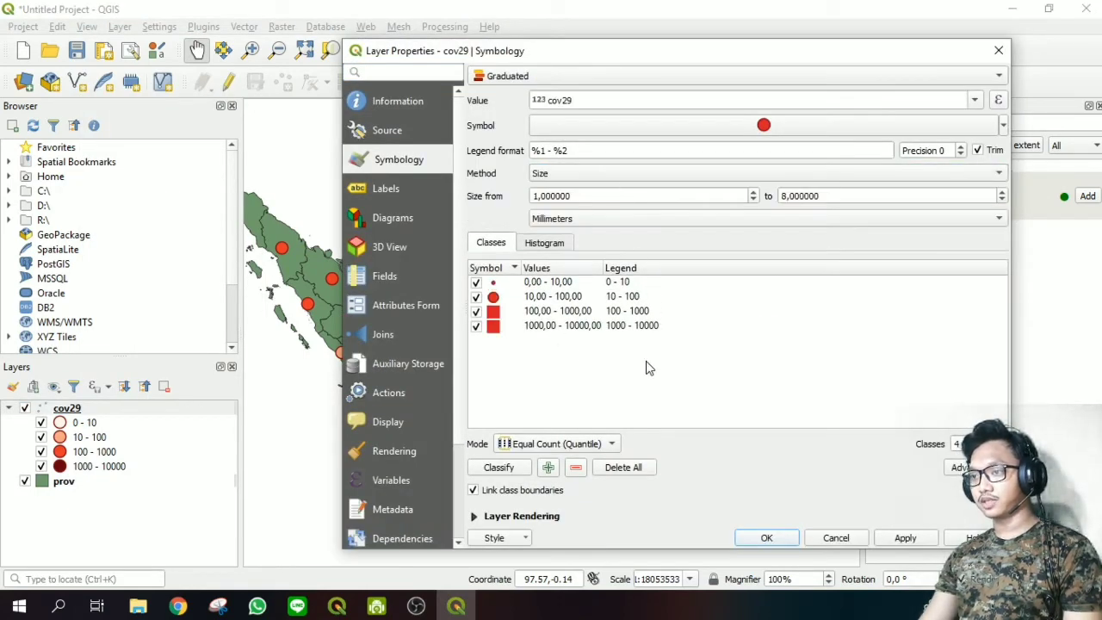
click(887, 539)
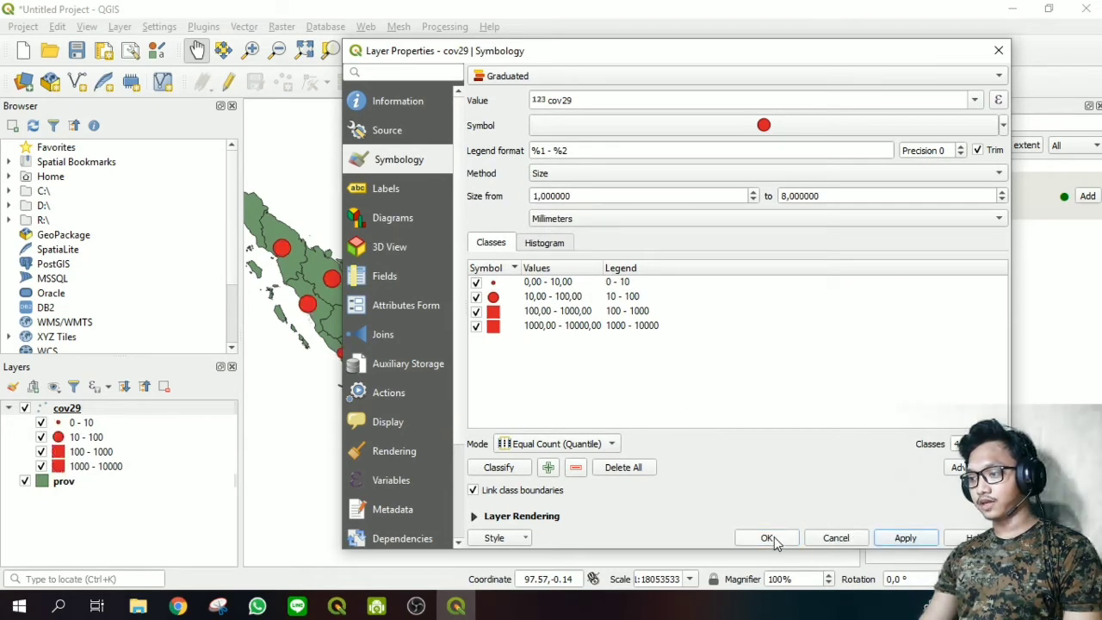
click(767, 537)
scroll(620, 401, down, 1)
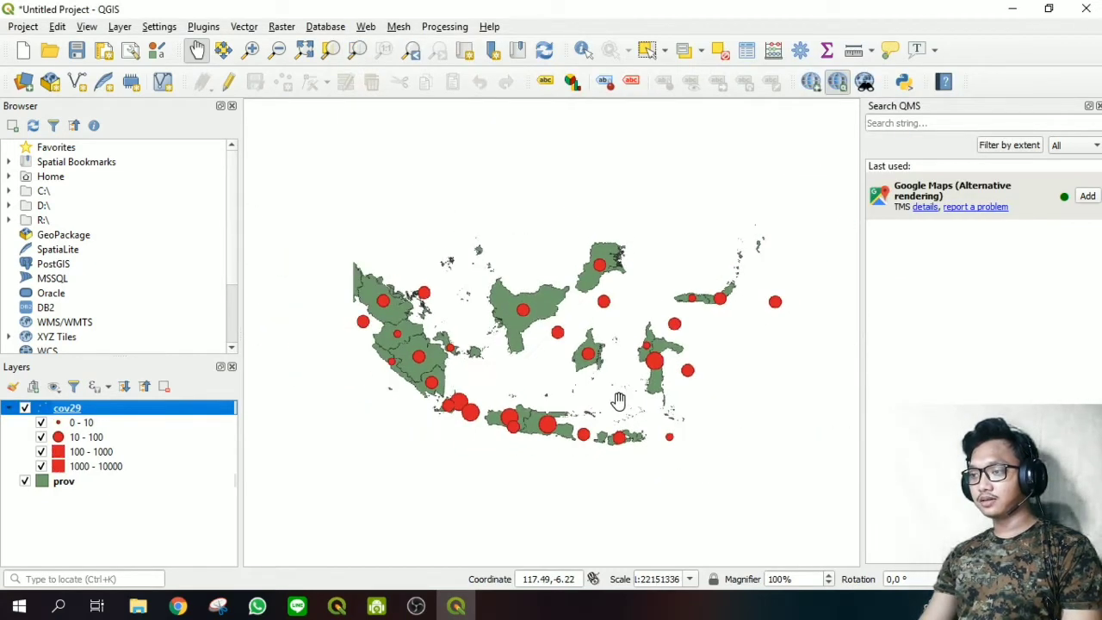
- Examine the size-graduated case symbols across all of Indonesia's provinces, from Sumatra to Papua
scroll(617, 392, up, 1)
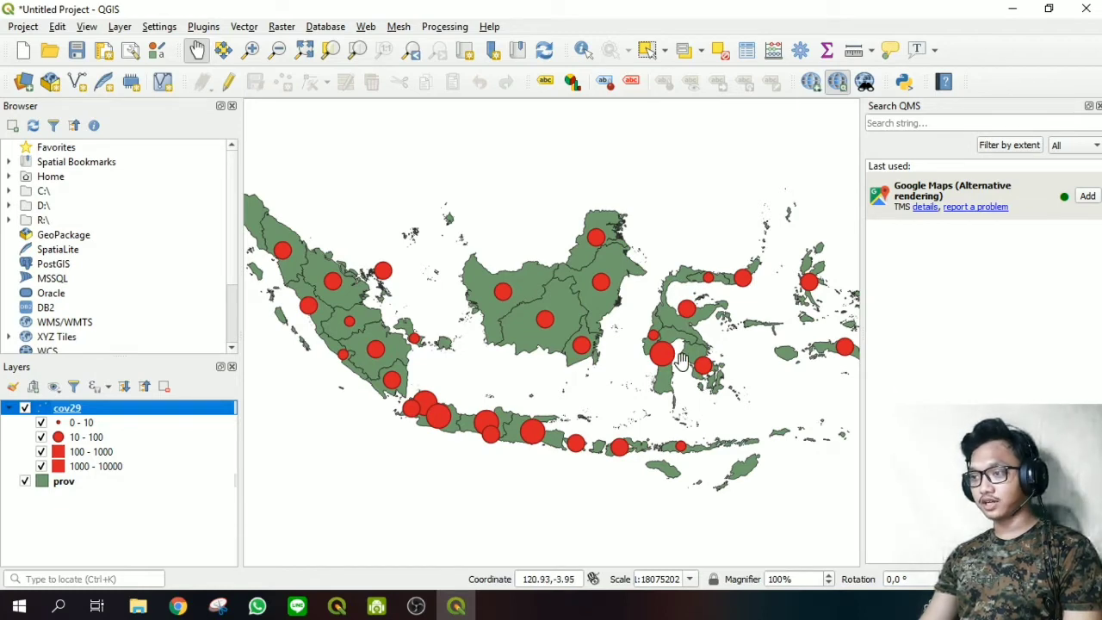
scroll(680, 360, up, 1)
scroll(680, 361, down, 2)
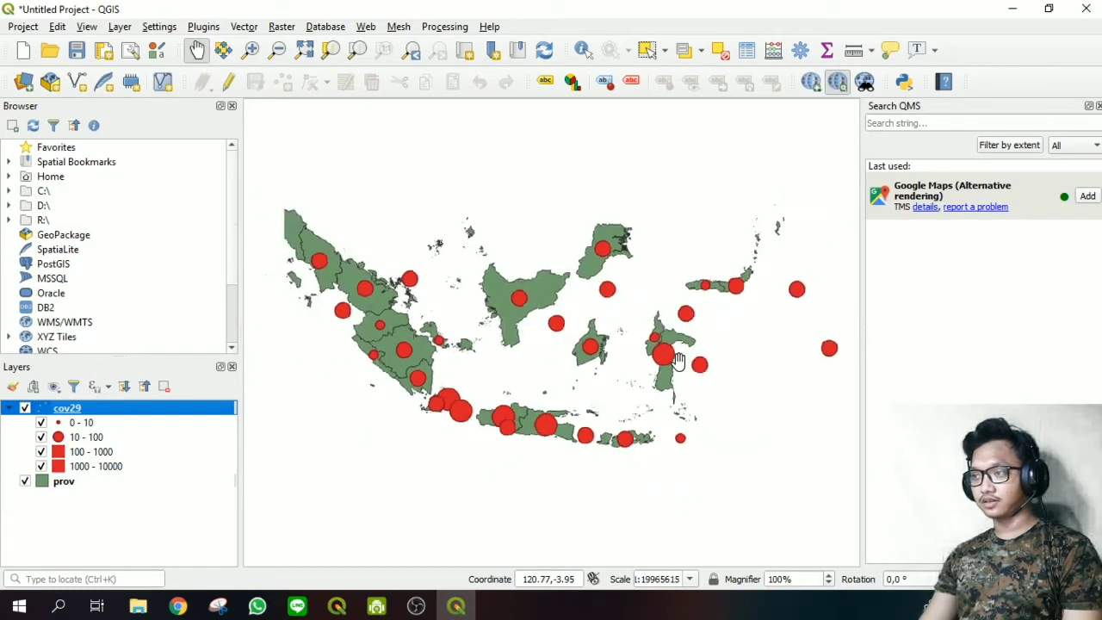
scroll(679, 360, down, 2)
scroll(680, 379, up, 1)
scroll(683, 404, down, 1)
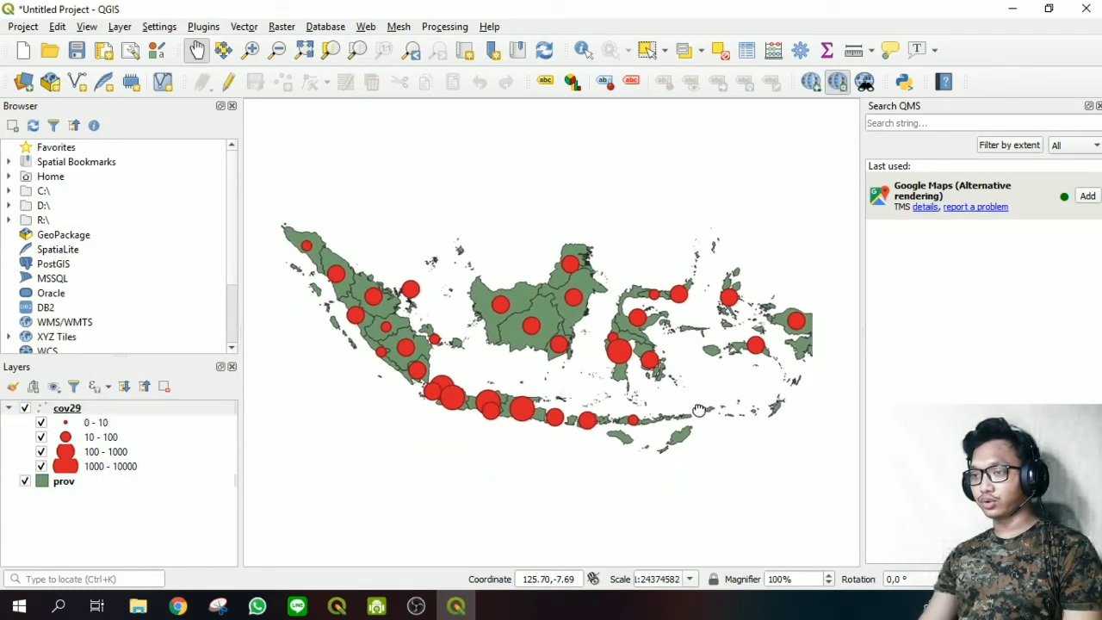
scroll(689, 405, down, 2)
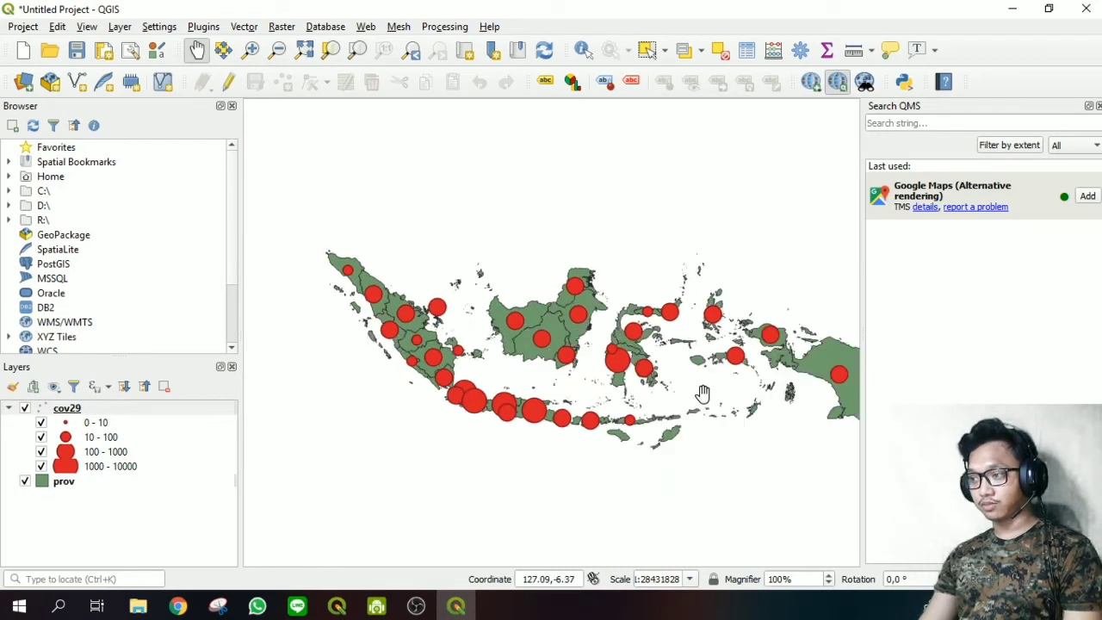
drag(756, 392, 720, 394)
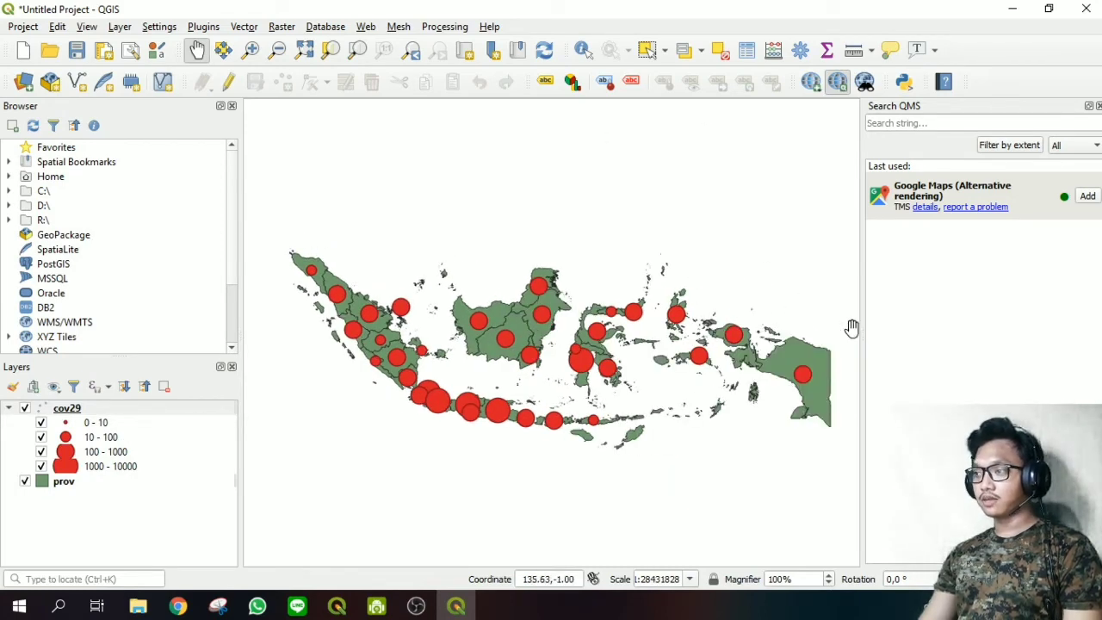
- Add Google Maps (Alternative rendering) as a basemap beneath the province and case layers
click(1088, 197)
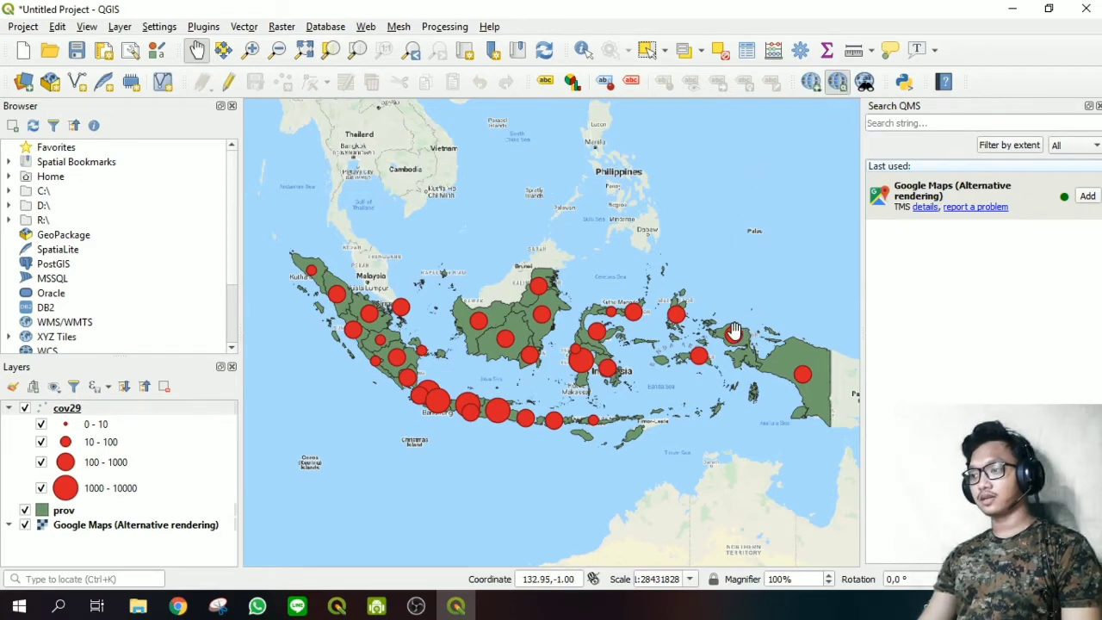
scroll(727, 336, up, 1)
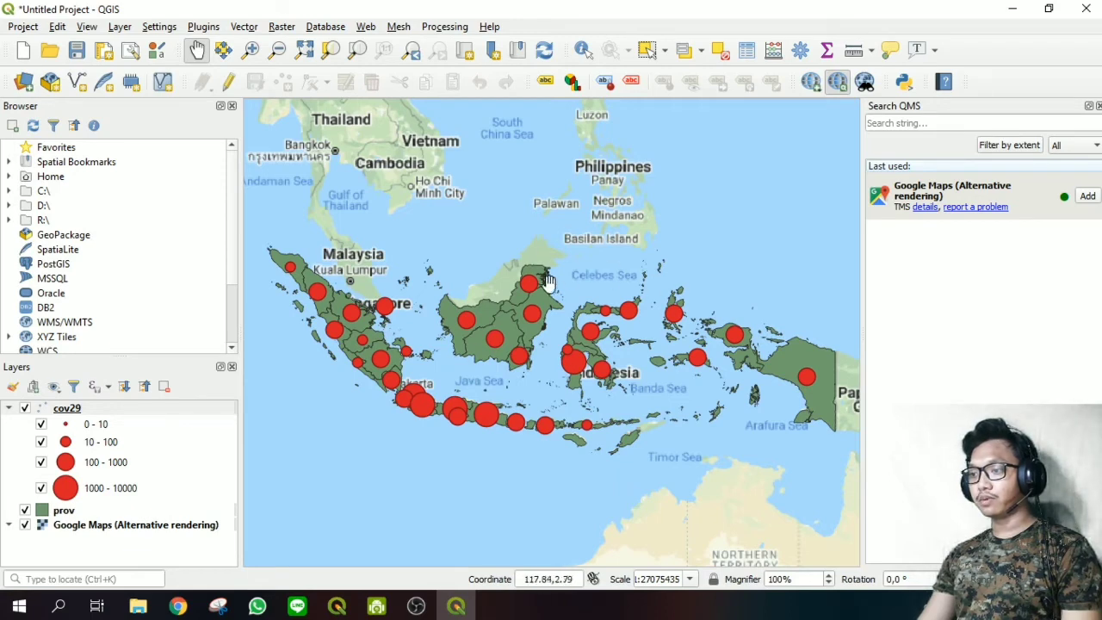
- Create a new print layout titled Tebarancov29
click(38, 29)
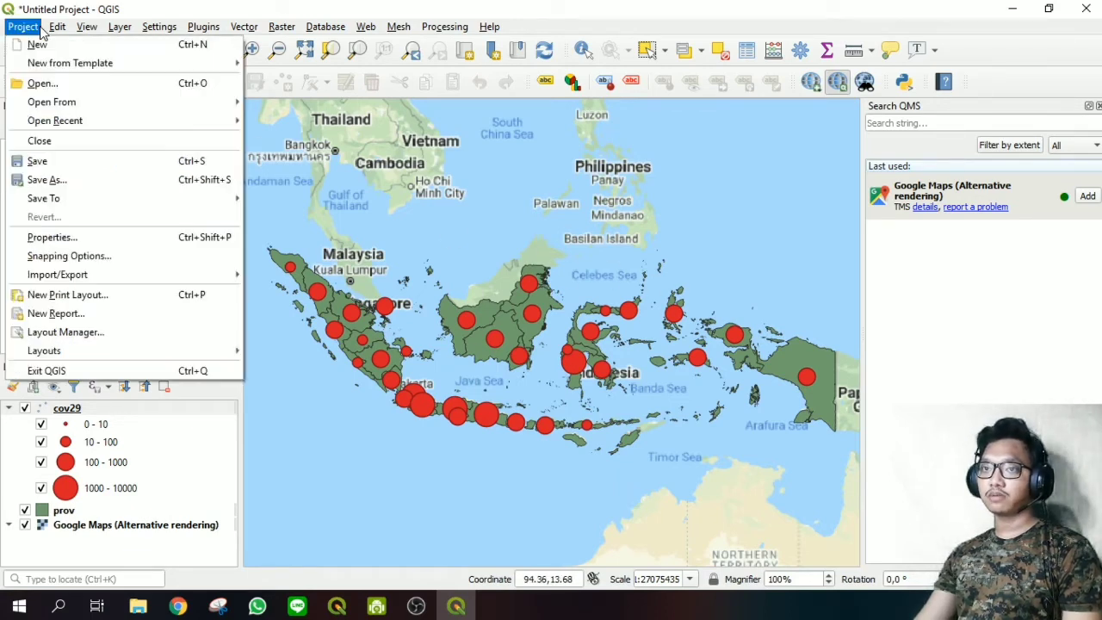
click(68, 298)
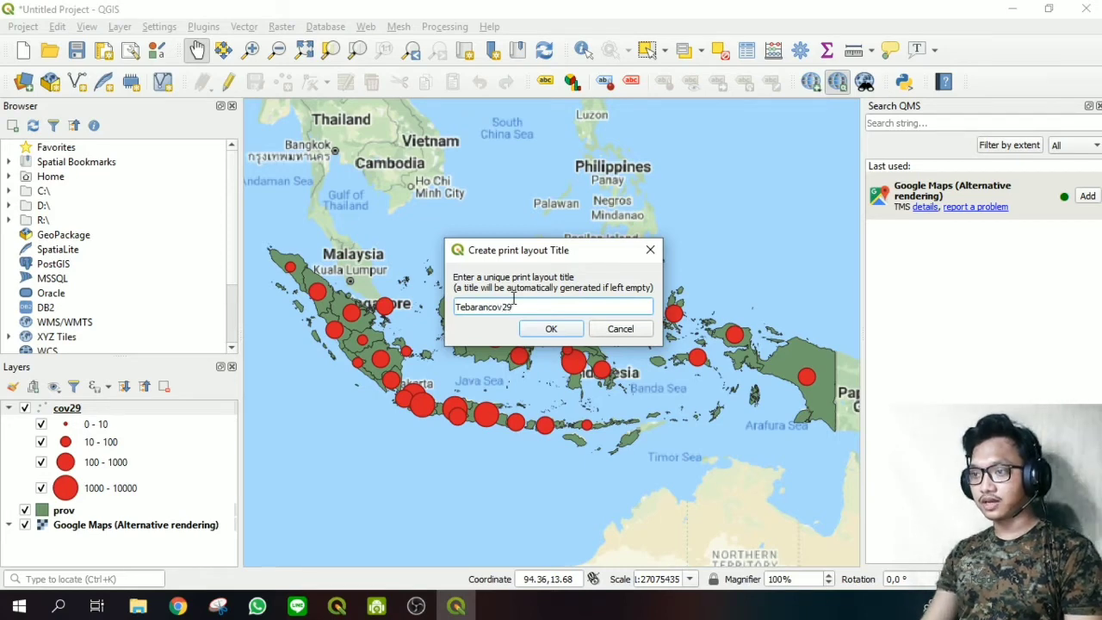
text(Tebarancov29)
key(Return)
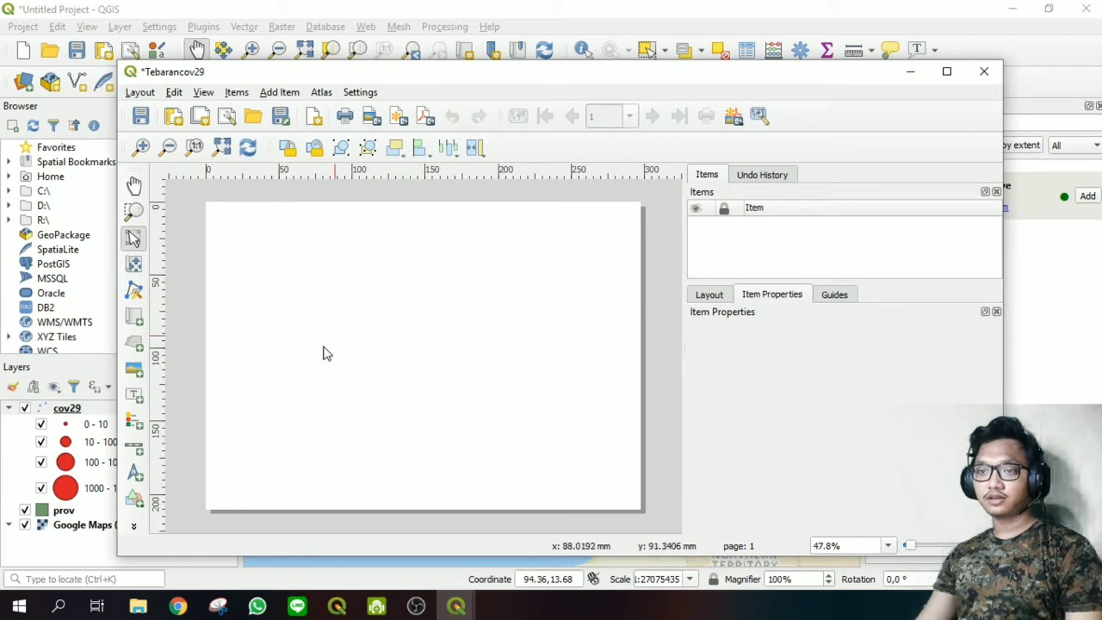
- Place the map across the middle of the layout page and shift it slightly upward
click(134, 317)
drag(255, 281, 590, 469)
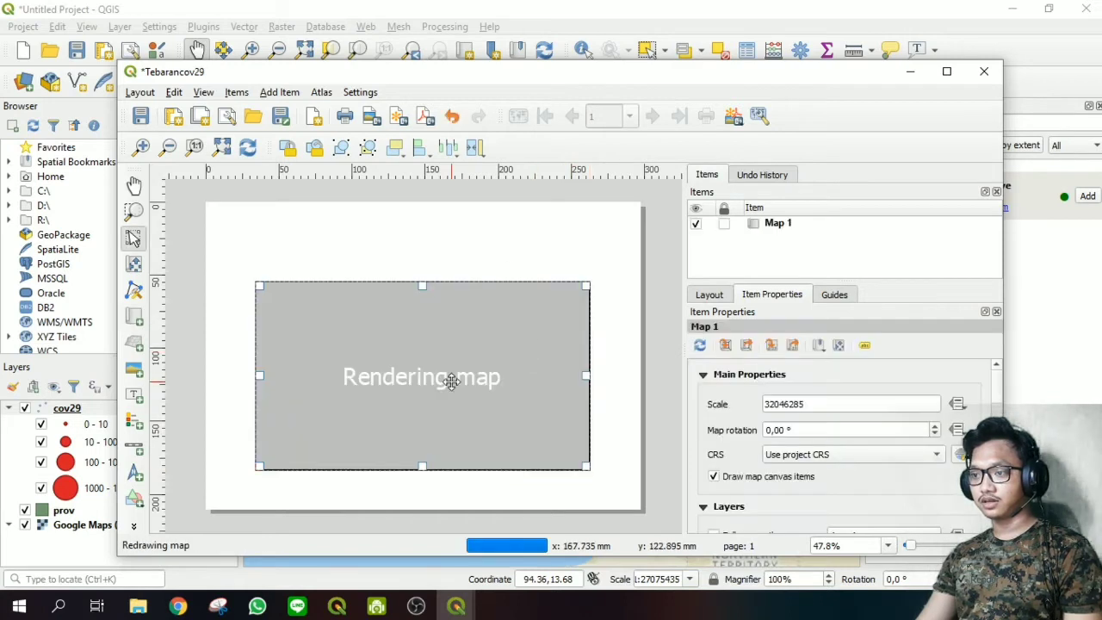
drag(446, 379, 451, 372)
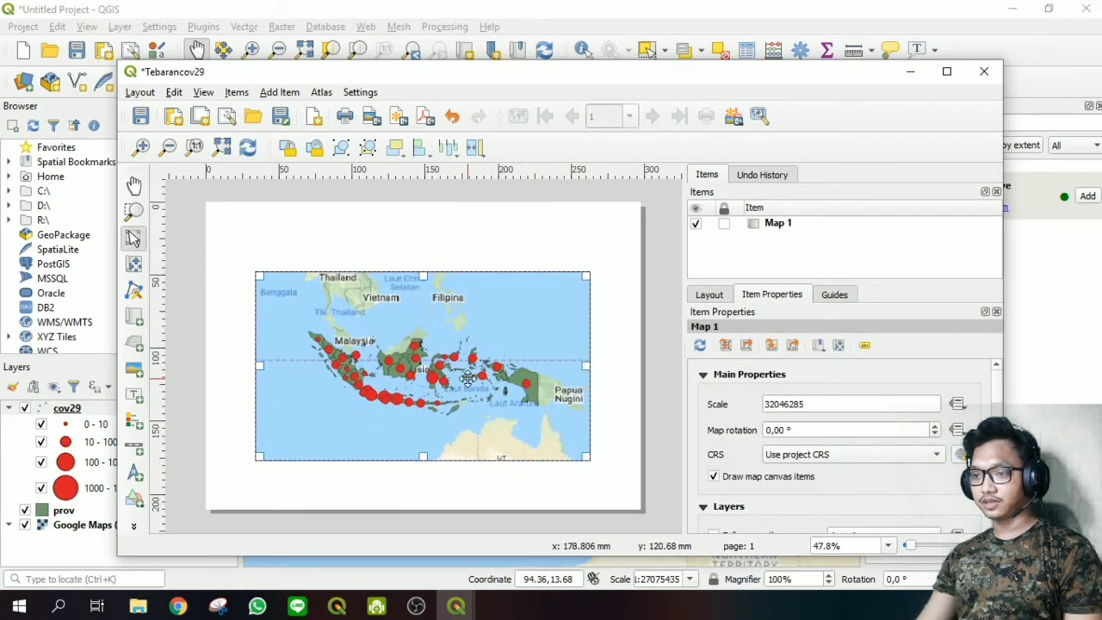
scroll(465, 377, up, 1)
scroll(498, 362, down, 1)
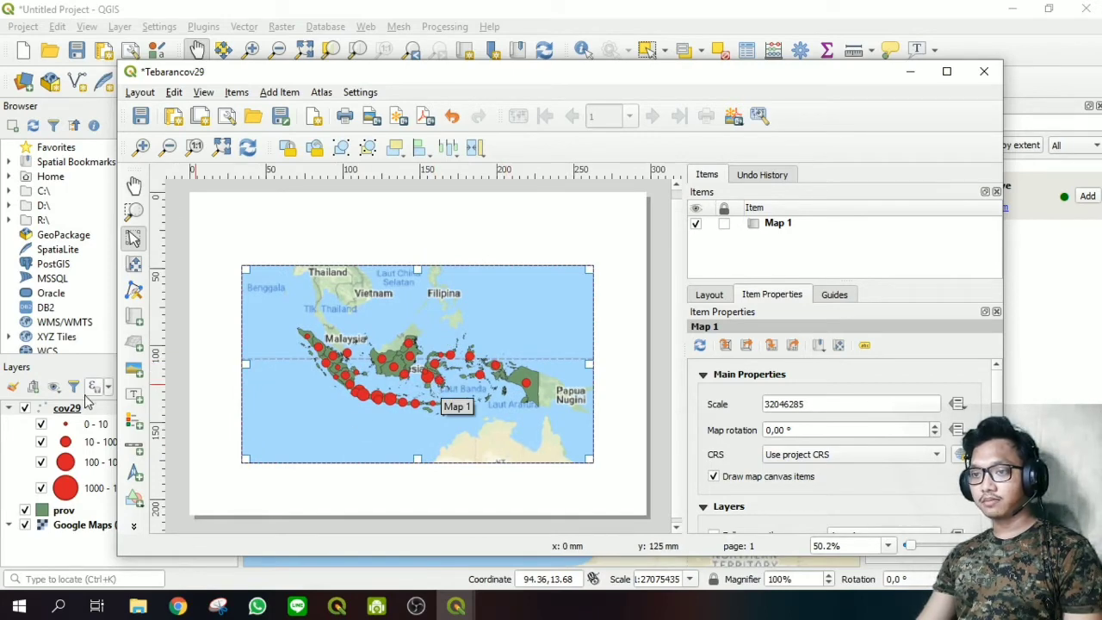
- Add a label above the map reading "TEBARAN COVID19 SE INDONESIA" with "(TITIK CENTROID)" on a second line
click(134, 394)
drag(261, 203, 590, 401)
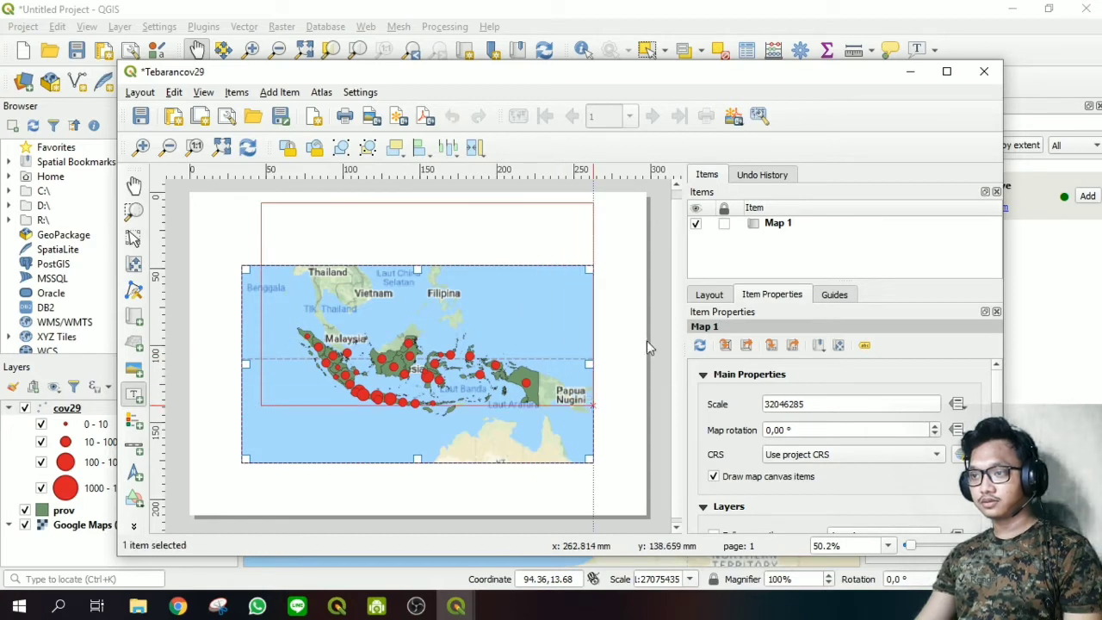
key(ctrl+a)
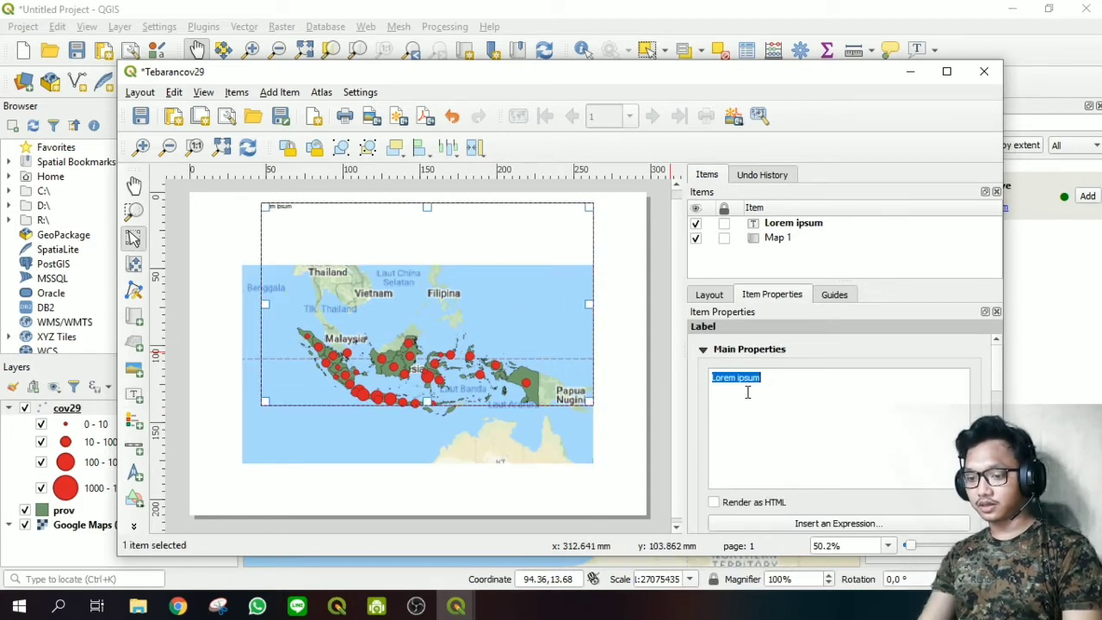
text(TEBARAN )
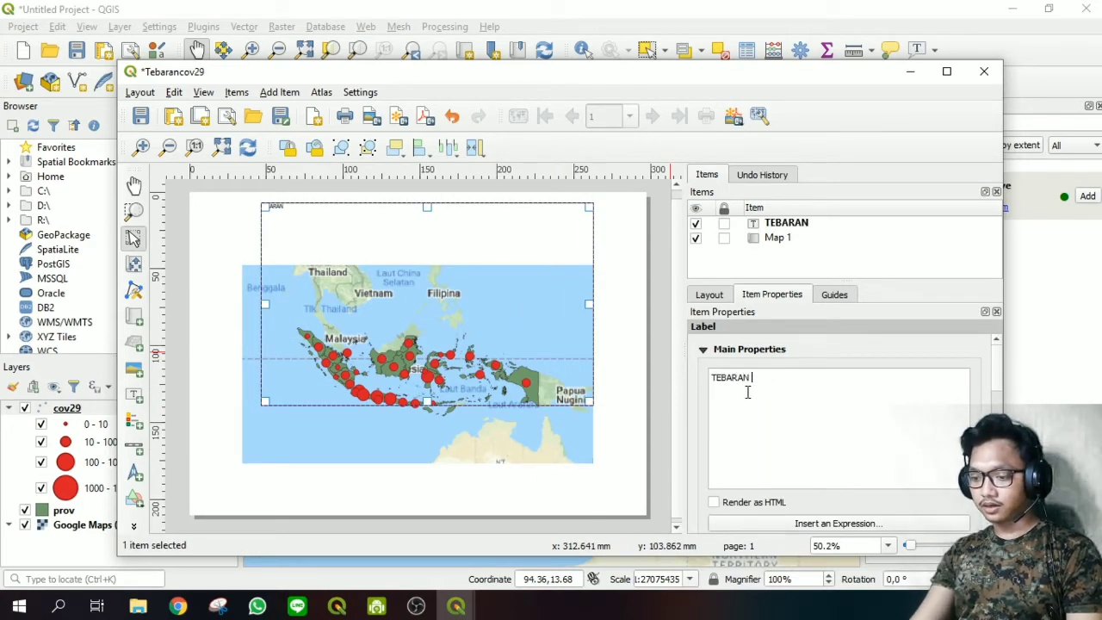
text(COVID19 SE)
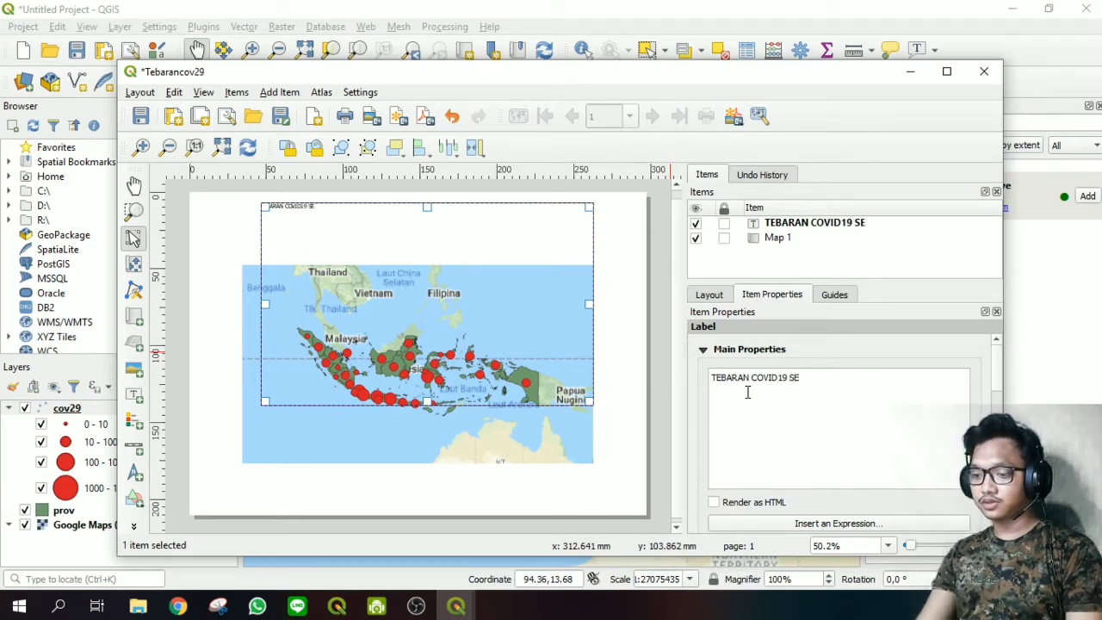
text( INDONESIA (TITI)
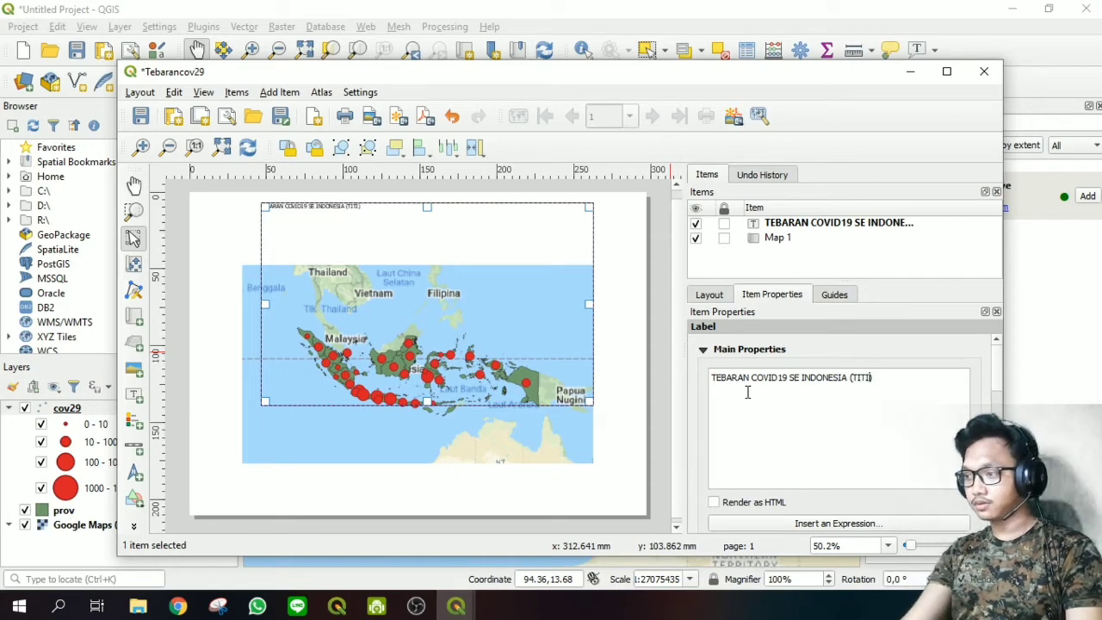
text(K CENTROID)
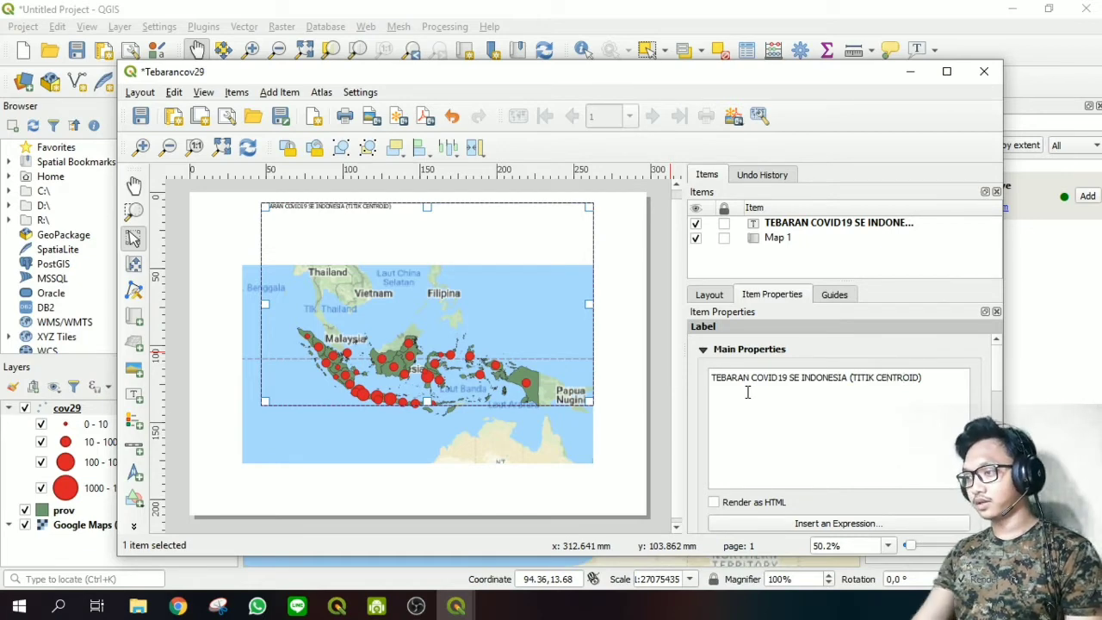
key(Return)
- Format the title label's font as Times New Roman, Bold, size 36
scroll(807, 439, down, 2)
scroll(810, 424, up, 1)
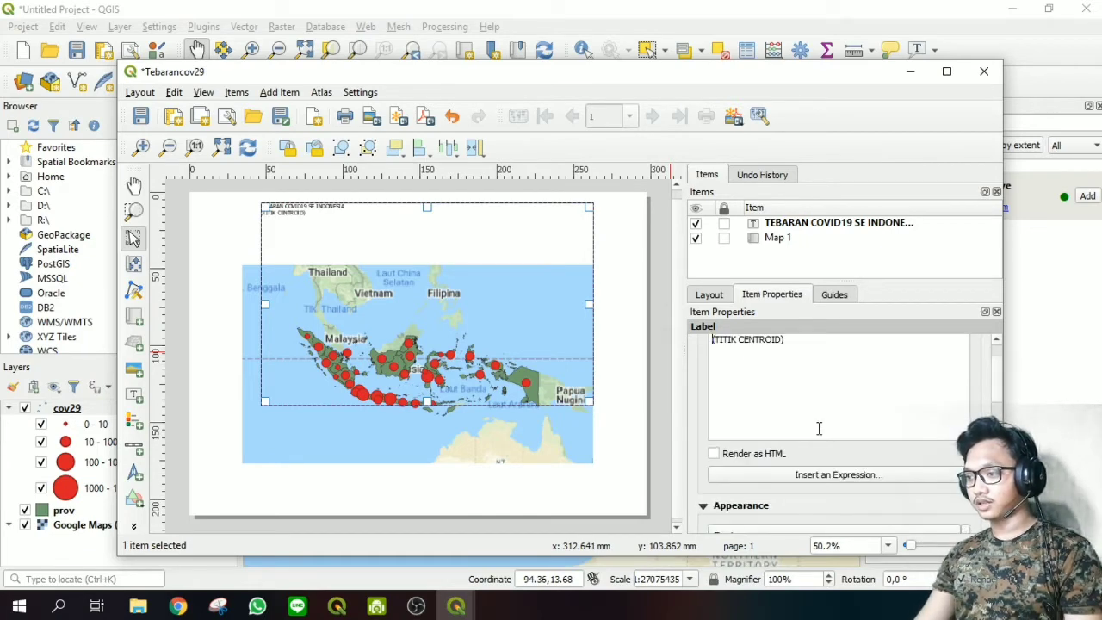
scroll(821, 388, down, 2)
click(919, 441)
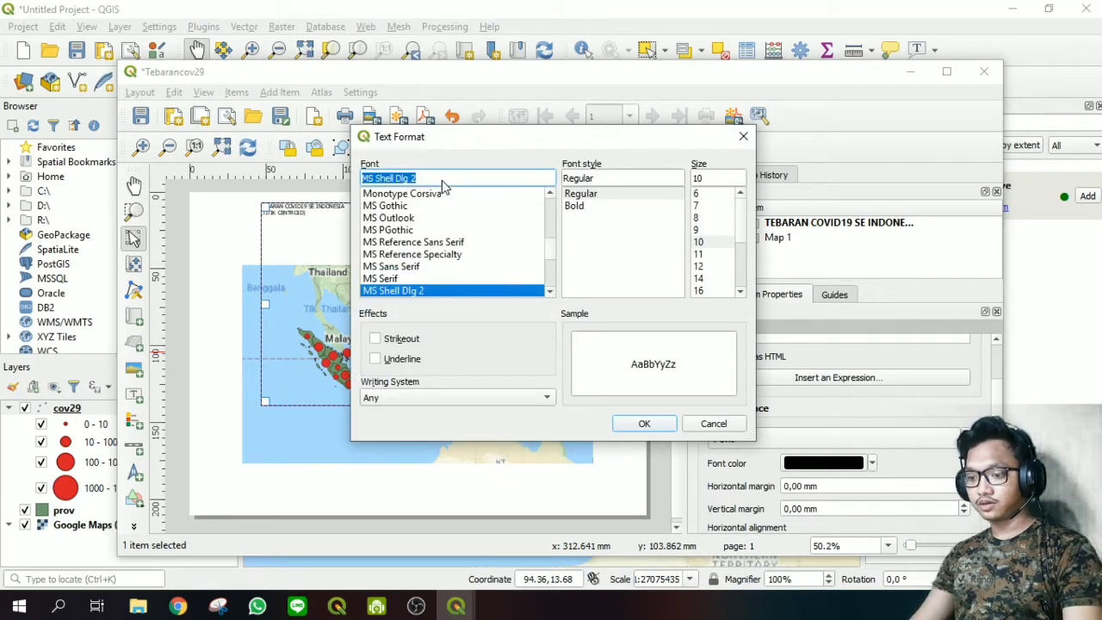
scroll(465, 232, down, 10)
click(441, 254)
click(435, 280)
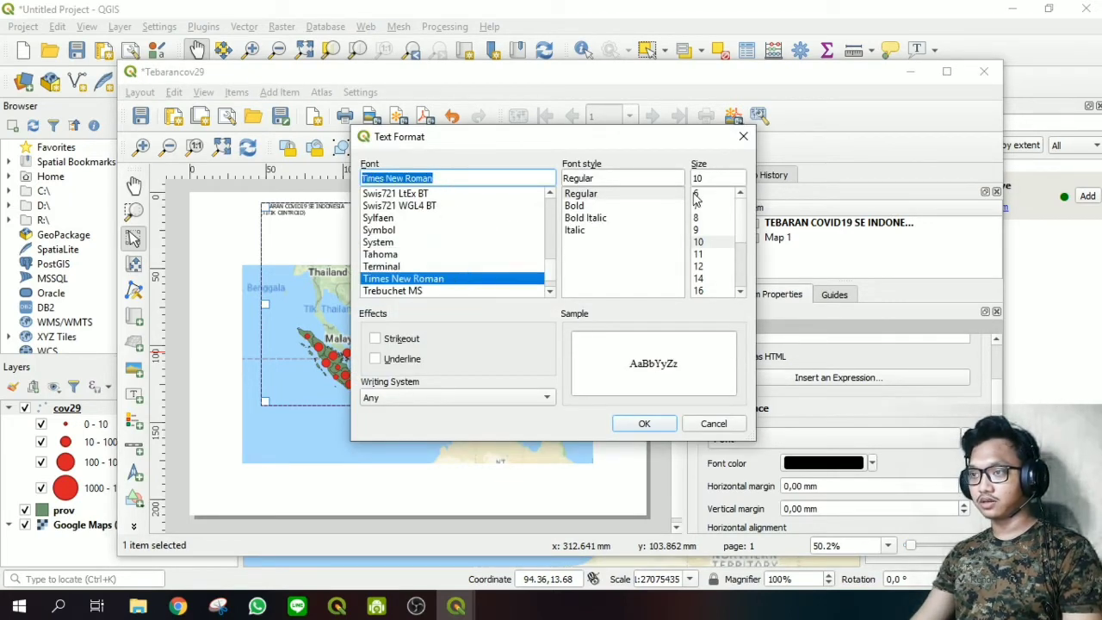
click(609, 207)
scroll(727, 241, down, 3)
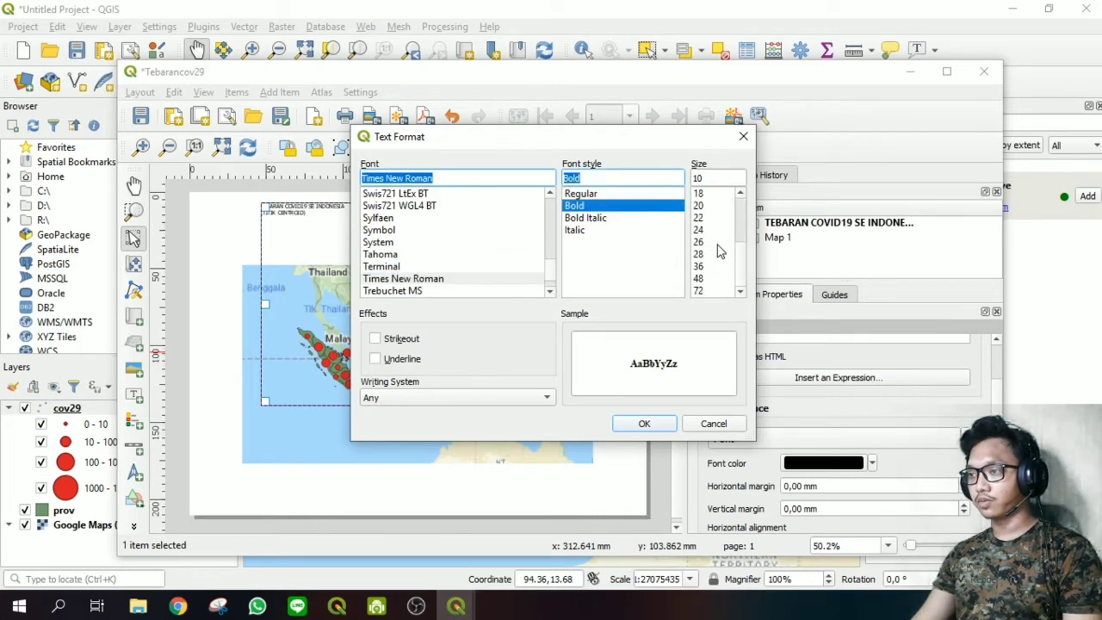
click(705, 267)
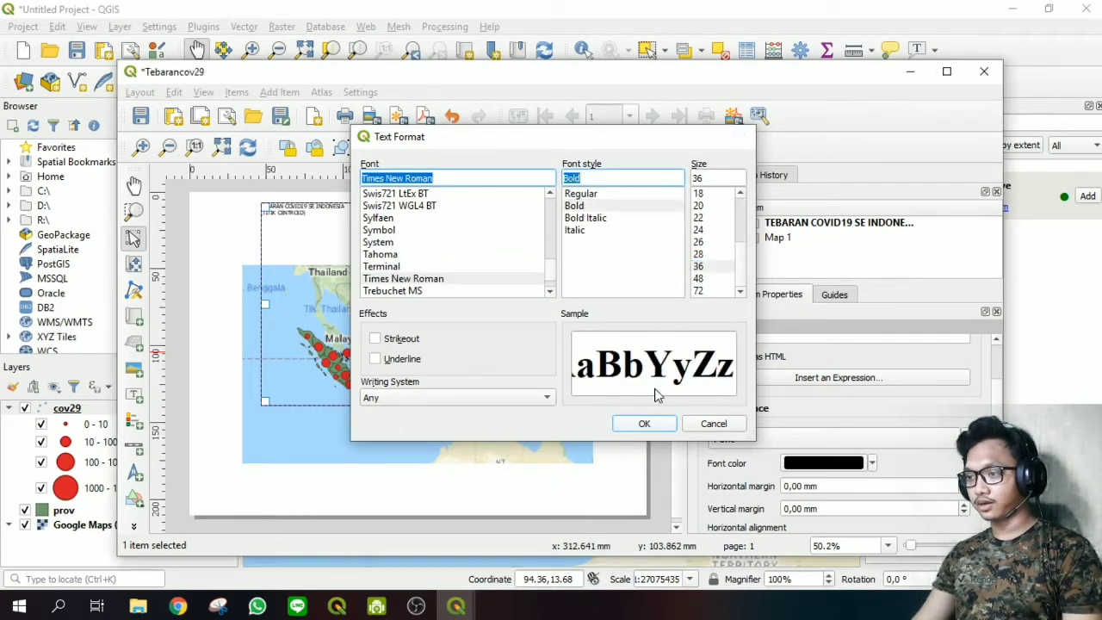
click(644, 423)
- Center the title text horizontally and move the label slightly down so it sits just above the map
scroll(857, 340, down, 2)
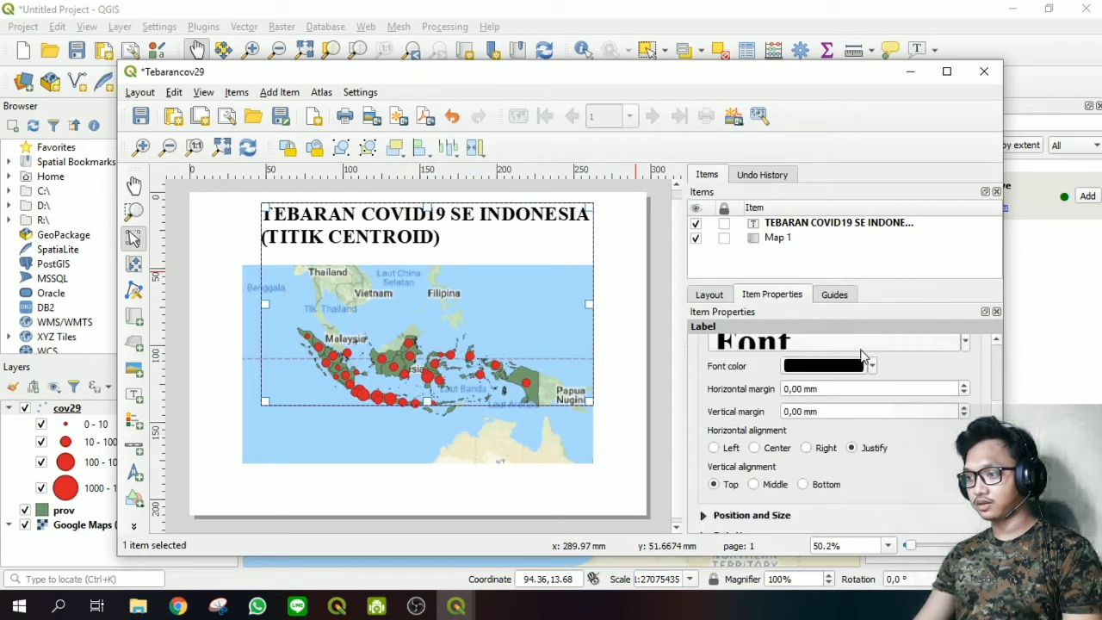
click(772, 448)
drag(501, 257, 497, 273)
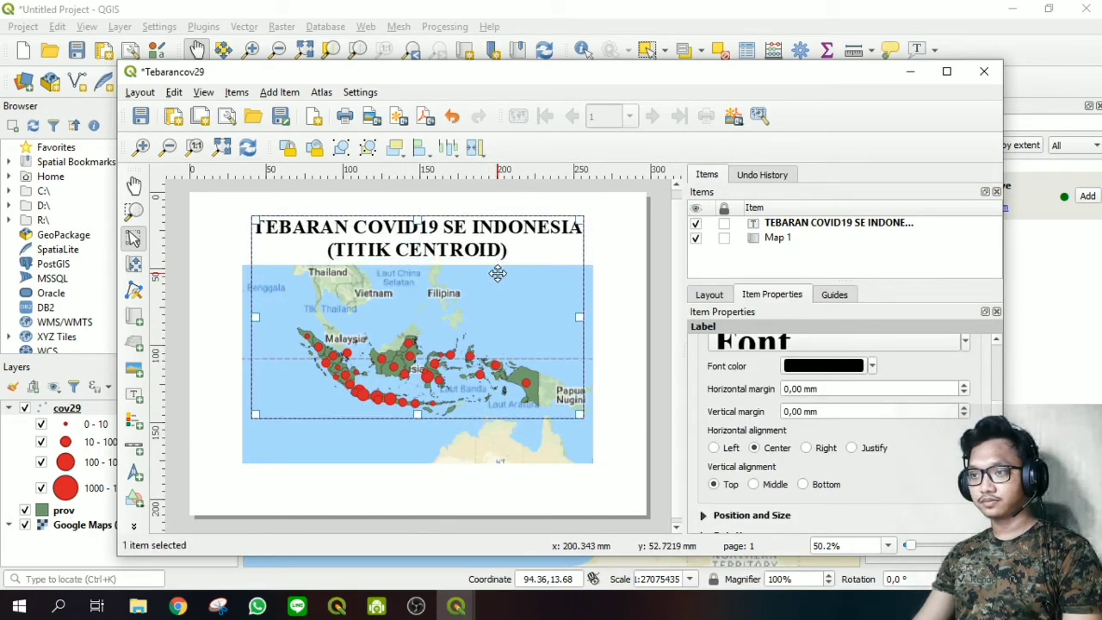
click(618, 303)
click(399, 371)
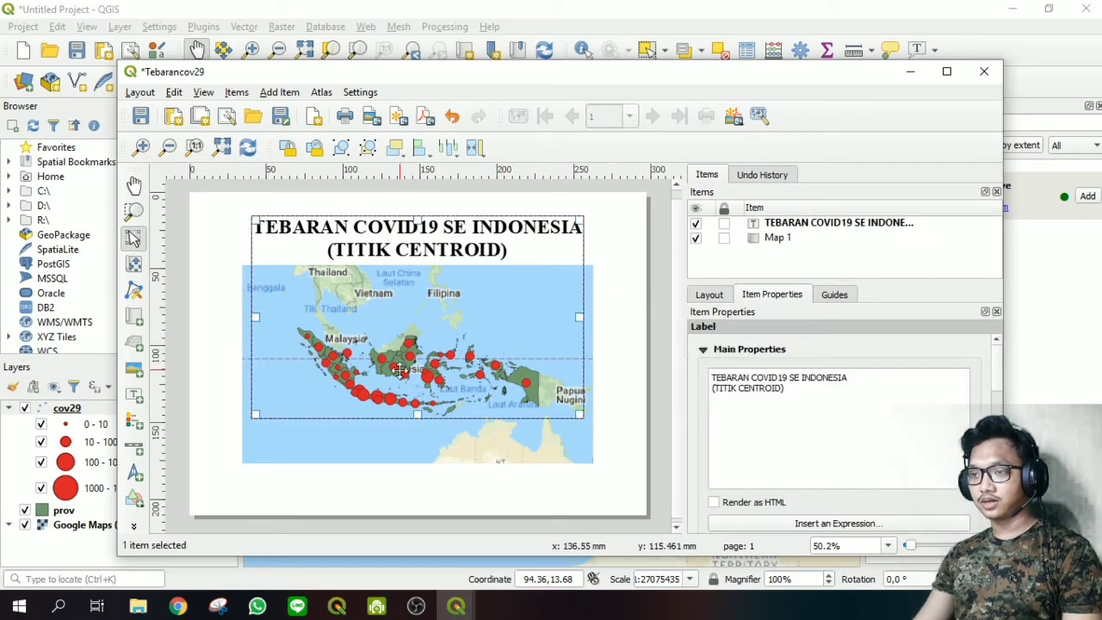
- Add a legend for the map over its lower-left corner
click(366, 446)
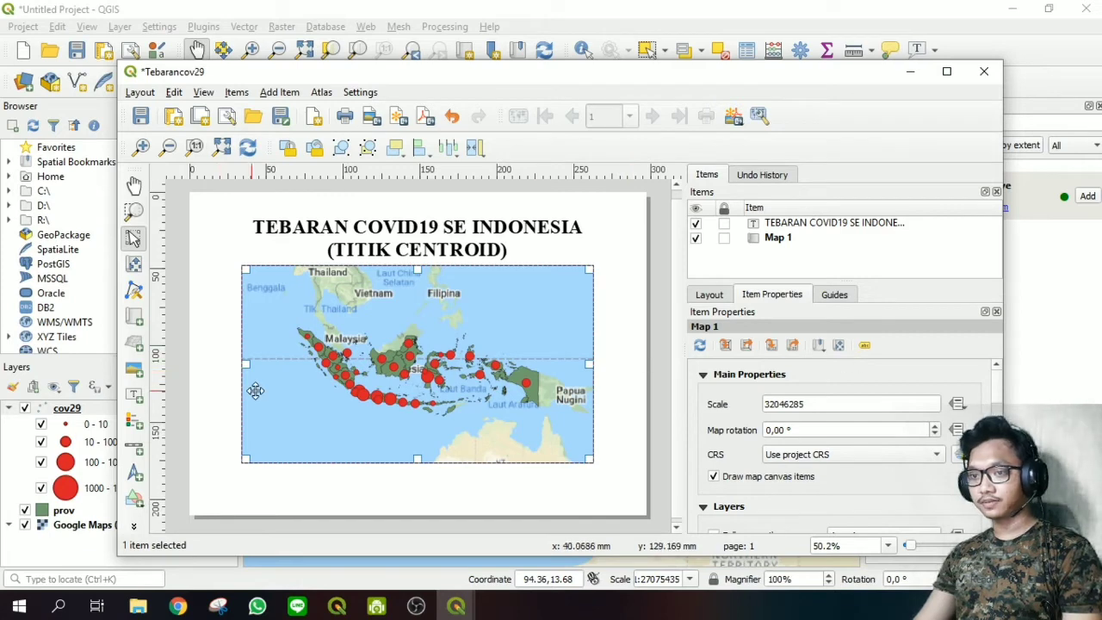
click(142, 426)
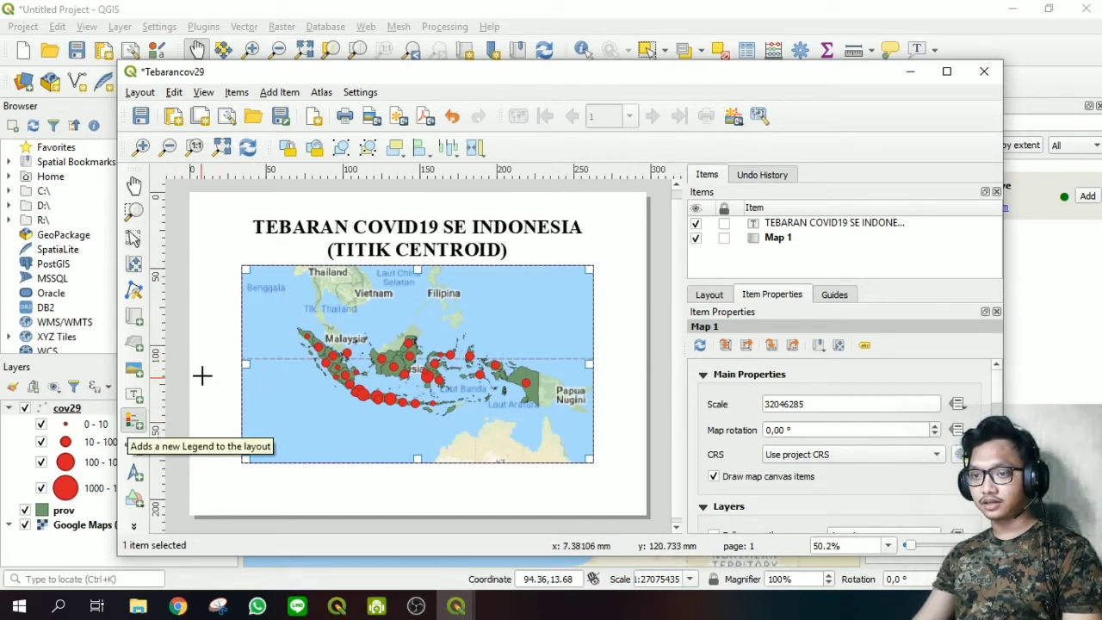
drag(255, 385, 313, 445)
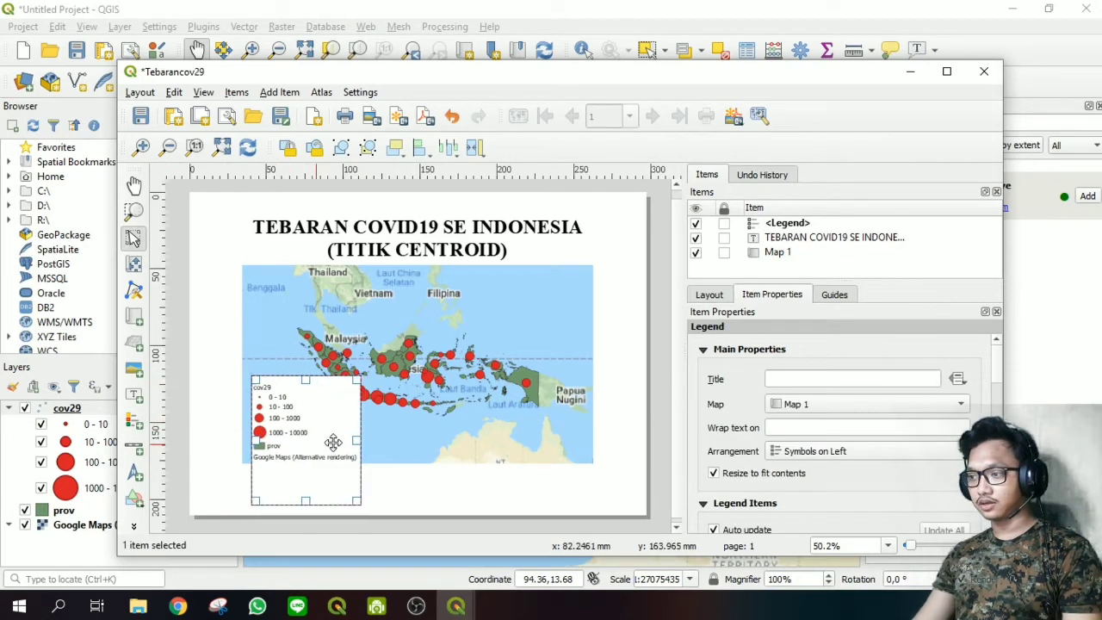
- Rename the cov29 legend entry as "Tebaran Centroid"
scroll(834, 385, down, 5)
scroll(834, 386, down, 2)
double_click(758, 357)
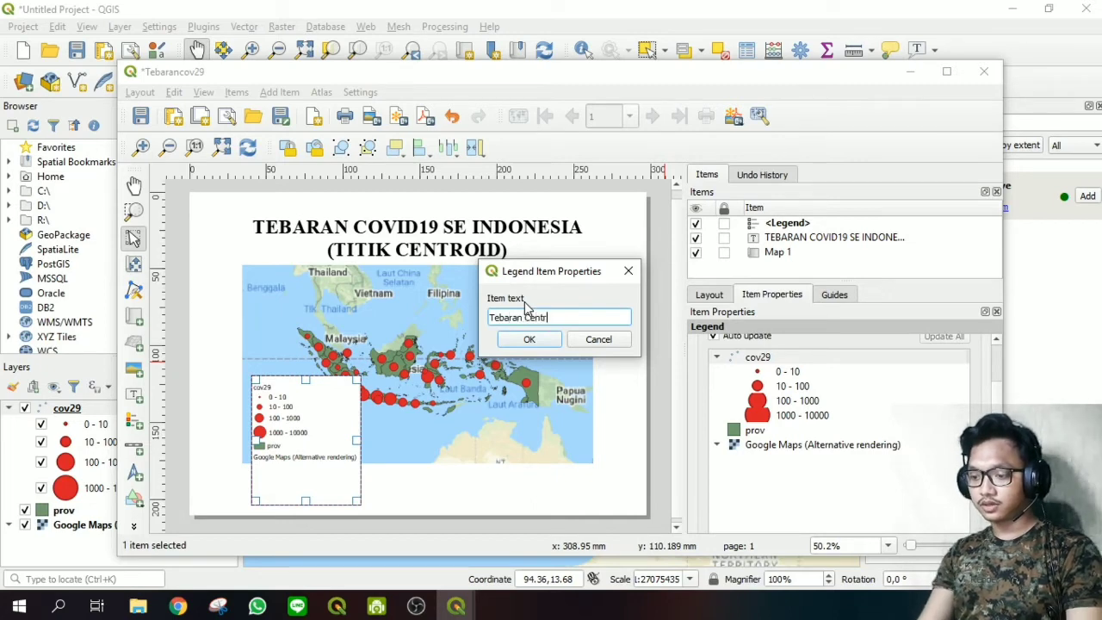
click(544, 343)
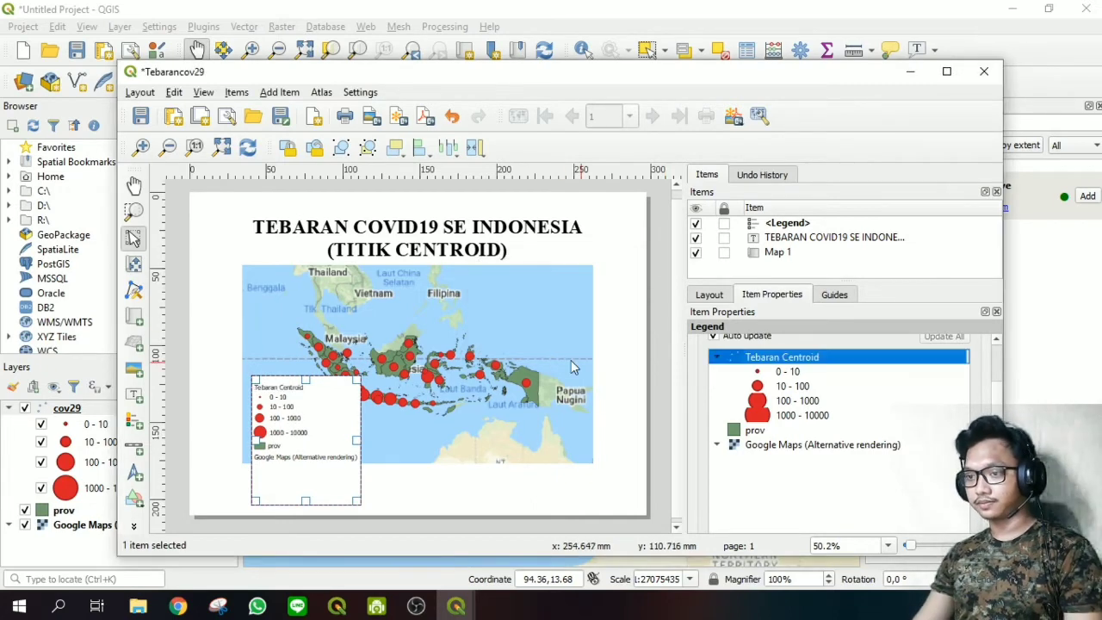
scroll(770, 463, down, 3)
double_click(739, 372)
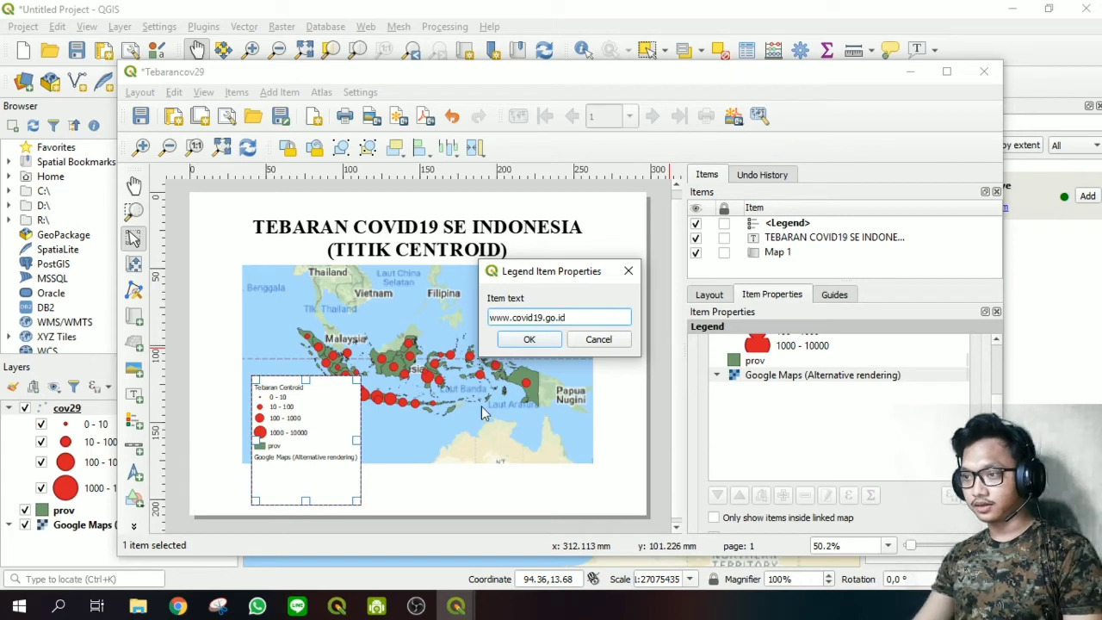
click(542, 345)
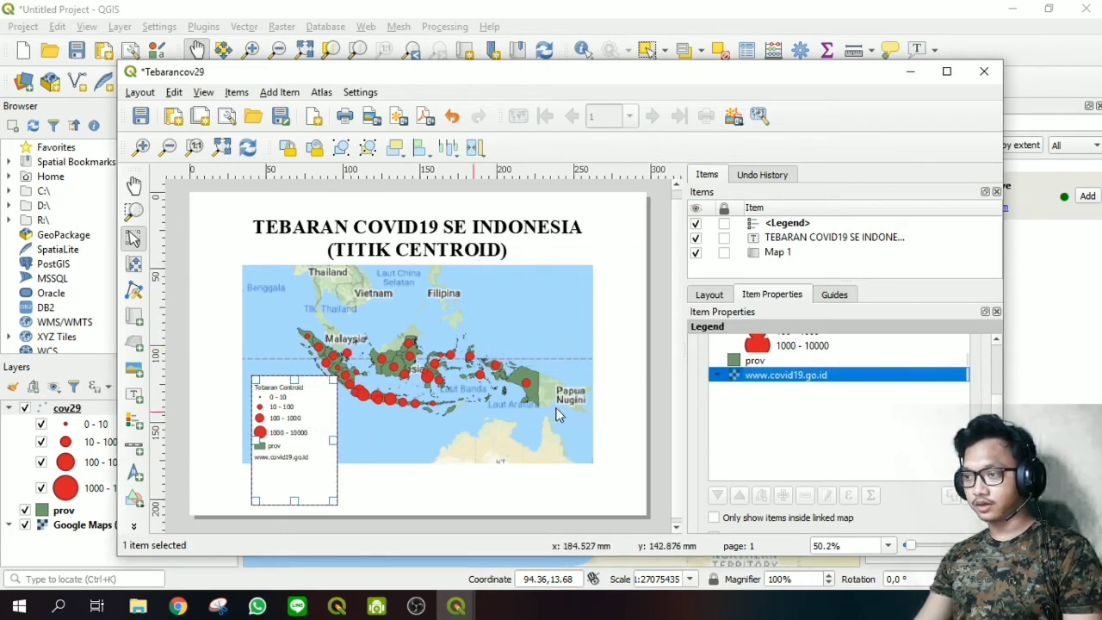
- Turn off the legend's background so the map shows through behind its entries
scroll(832, 405, up, 3)
scroll(827, 402, down, 8)
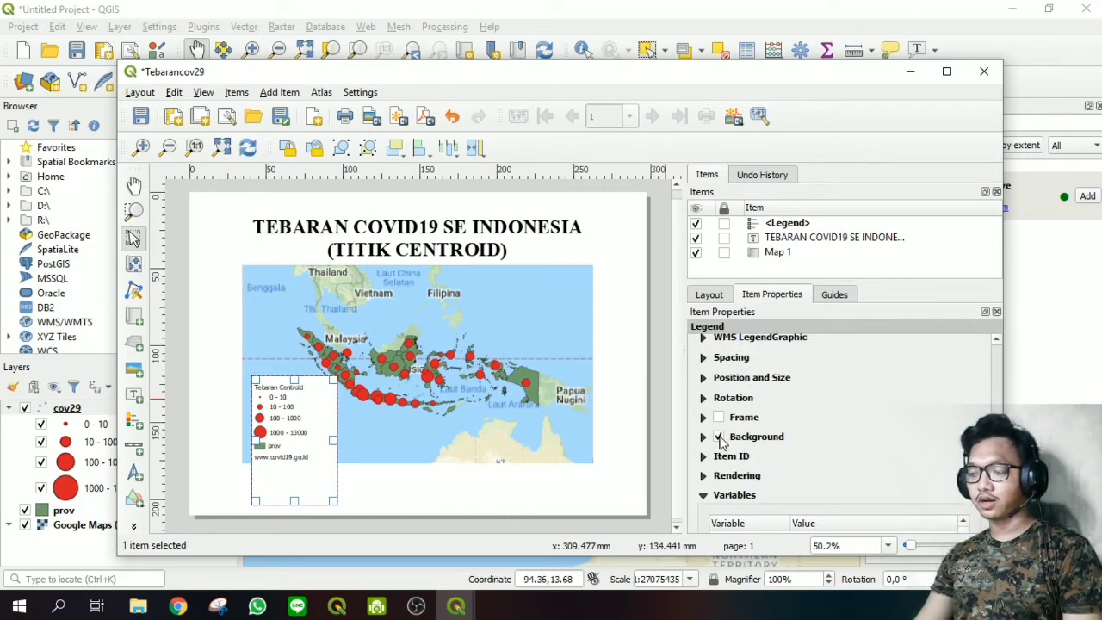
click(719, 436)
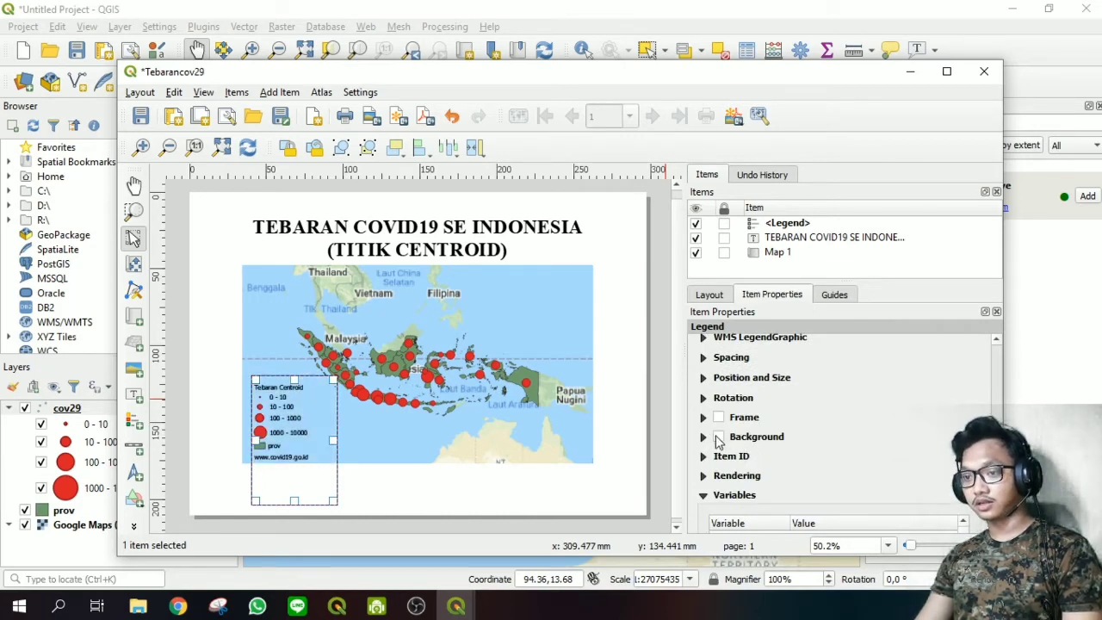
click(394, 437)
click(390, 478)
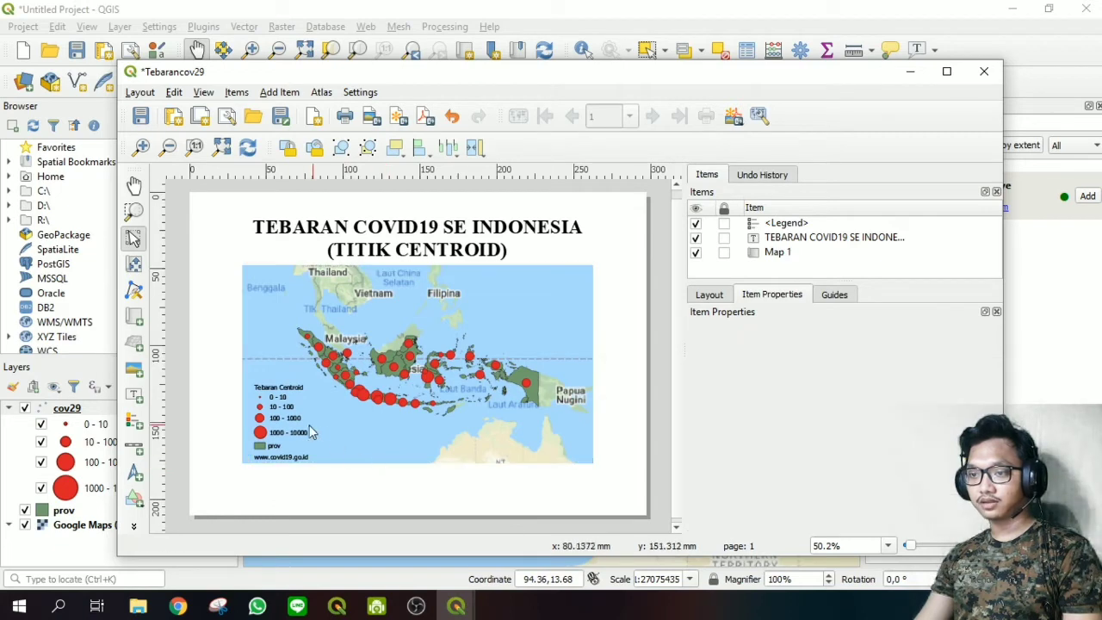
click(304, 428)
click(390, 414)
click(389, 493)
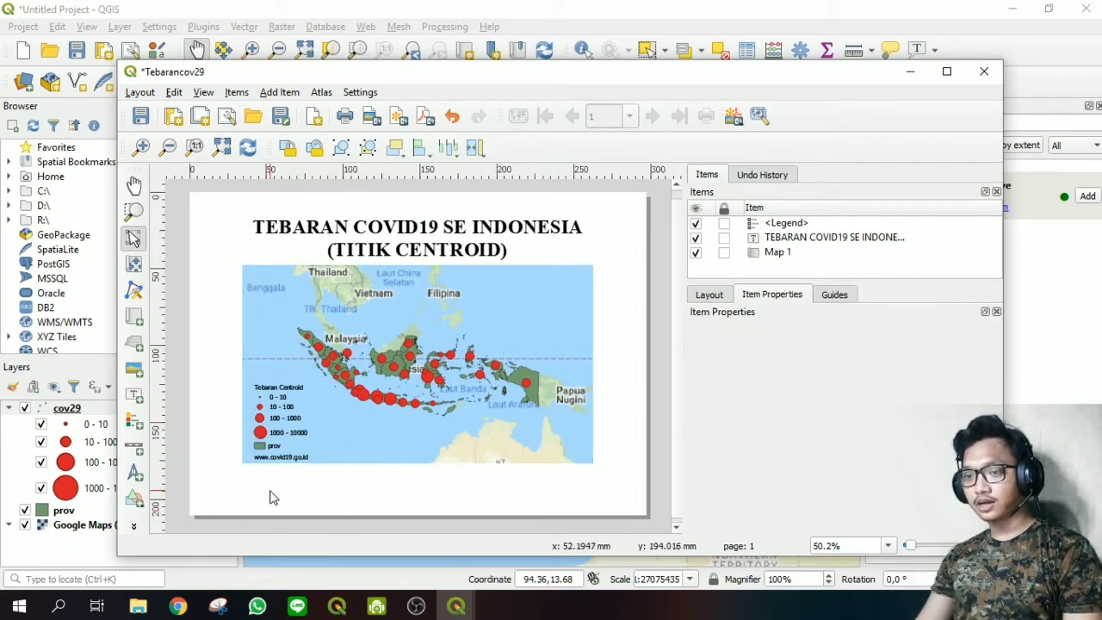
- Add a scale bar and place it inside the map's lower-right corner
click(133, 447)
mouse_move(569, 473)
mouse_down()
mouse_move(538, 456)
mouse_move(574, 463)
mouse_up()
drag(510, 447, 581, 454)
click(618, 469)
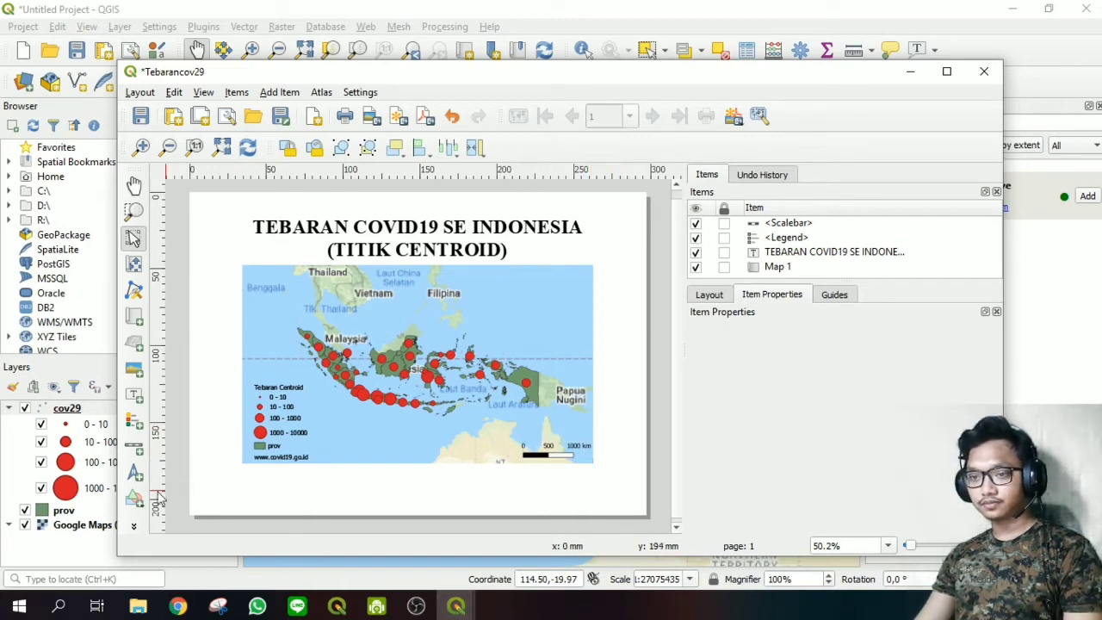
- Add a new grid to Map 1 and open that grid's properties for modification
click(381, 351)
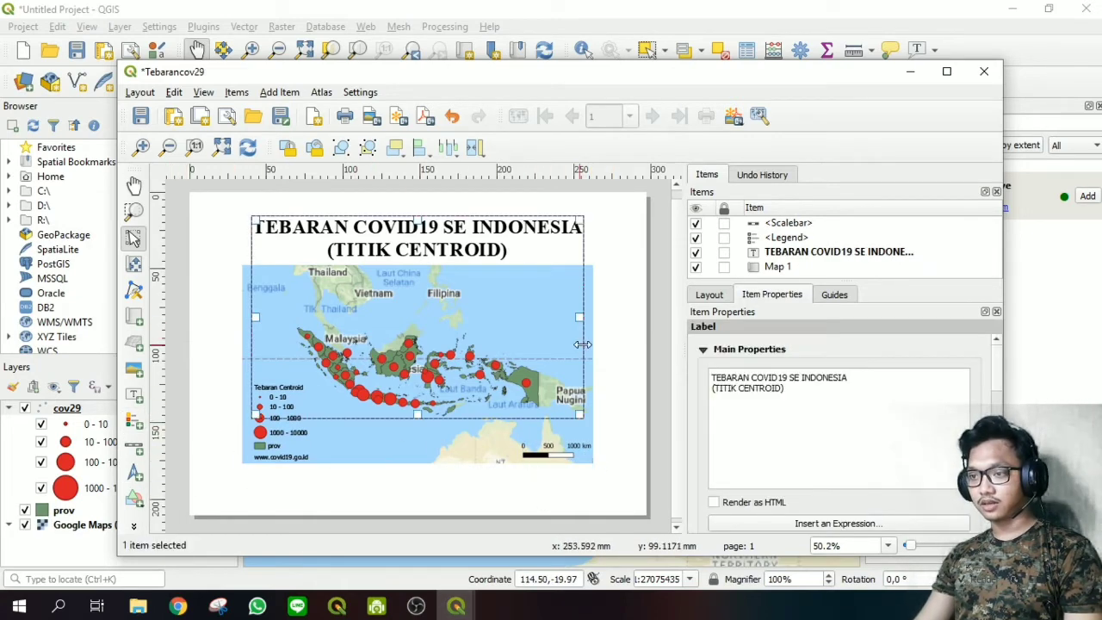
click(524, 448)
click(473, 443)
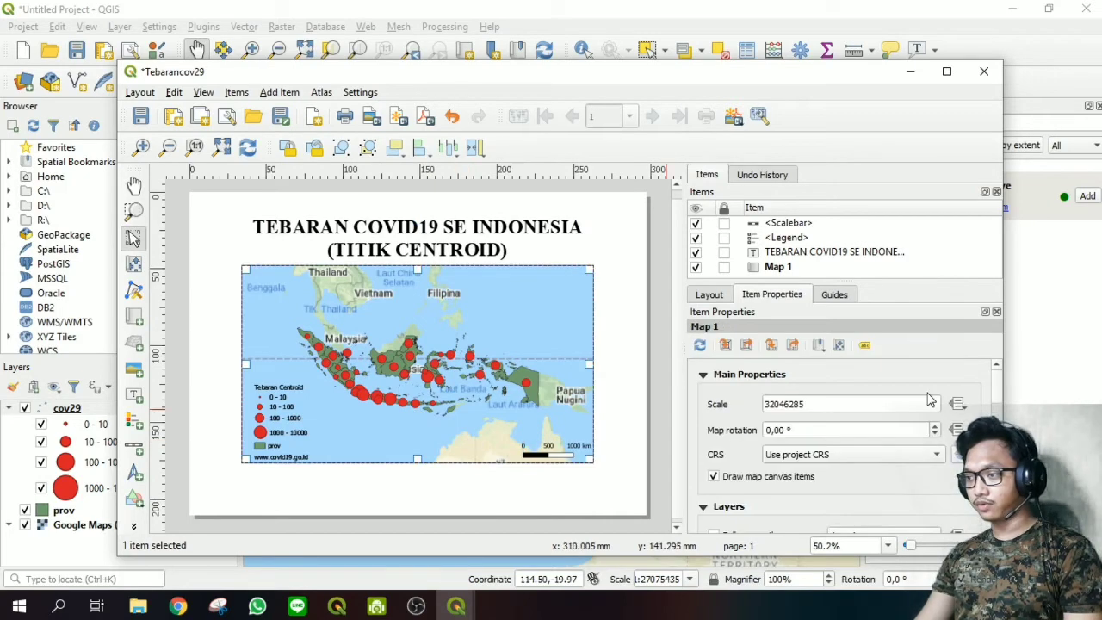
scroll(987, 414, down, 2)
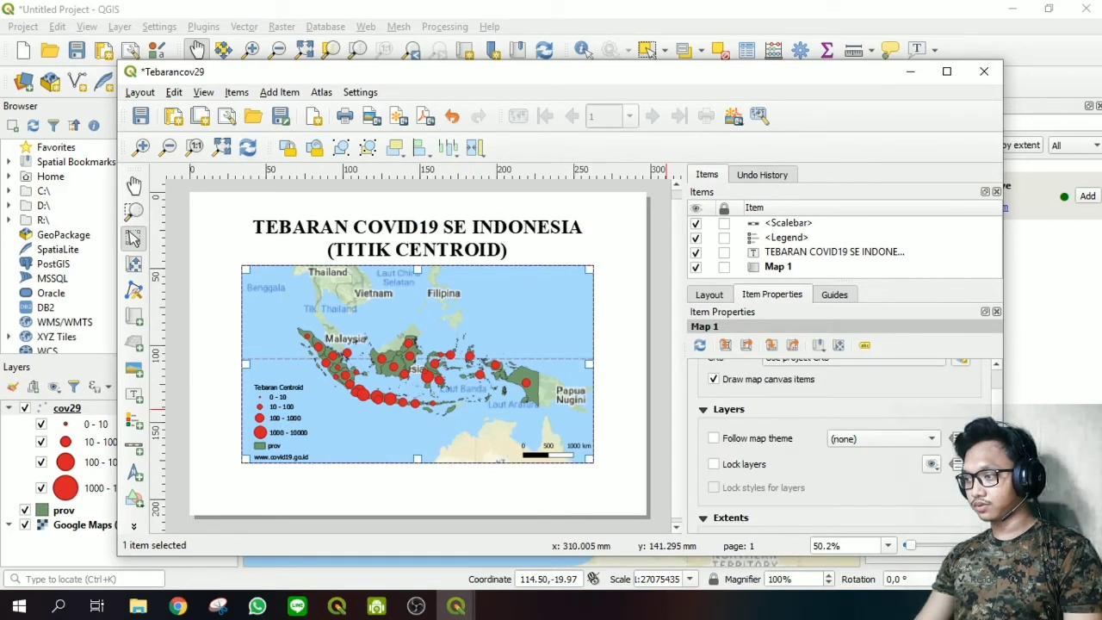
scroll(990, 416, down, 4)
scroll(991, 416, up, 2)
scroll(990, 416, down, 4)
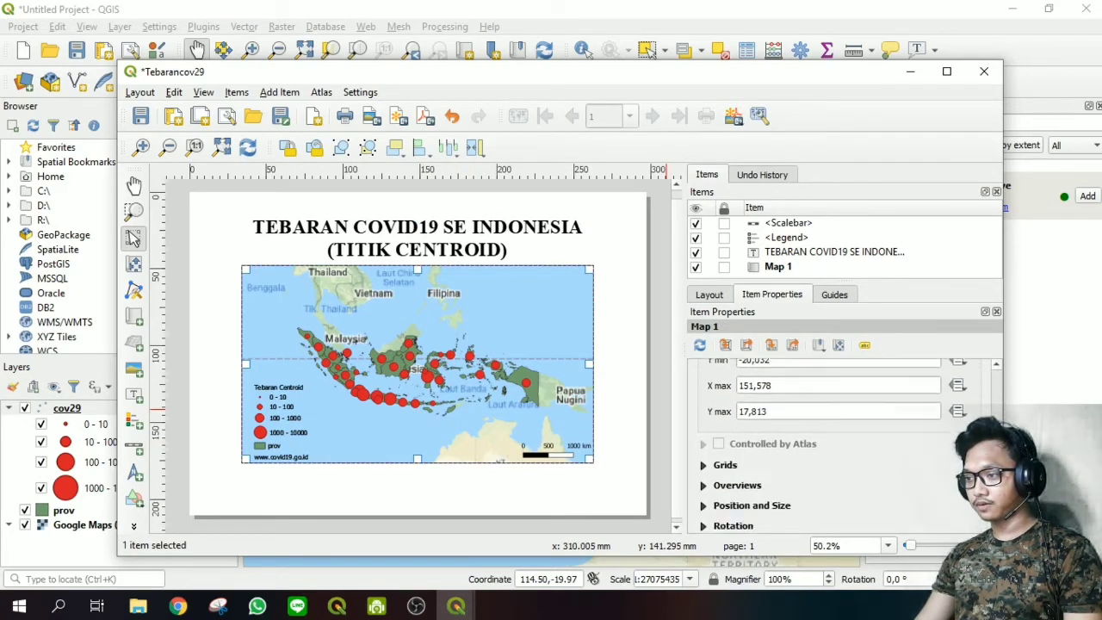
click(725, 431)
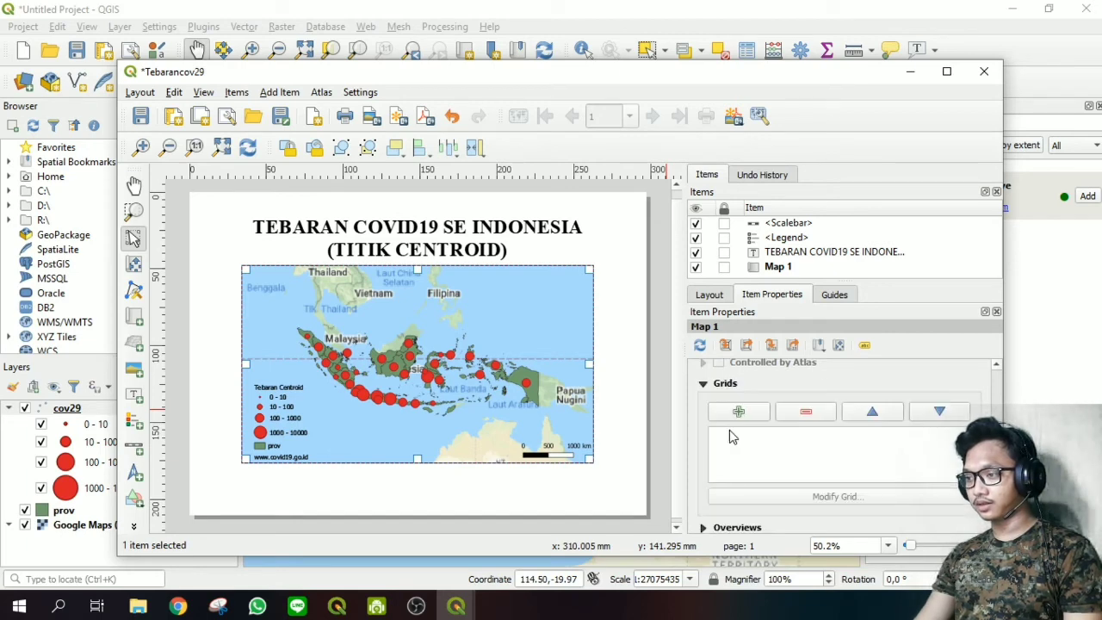
click(756, 417)
click(814, 497)
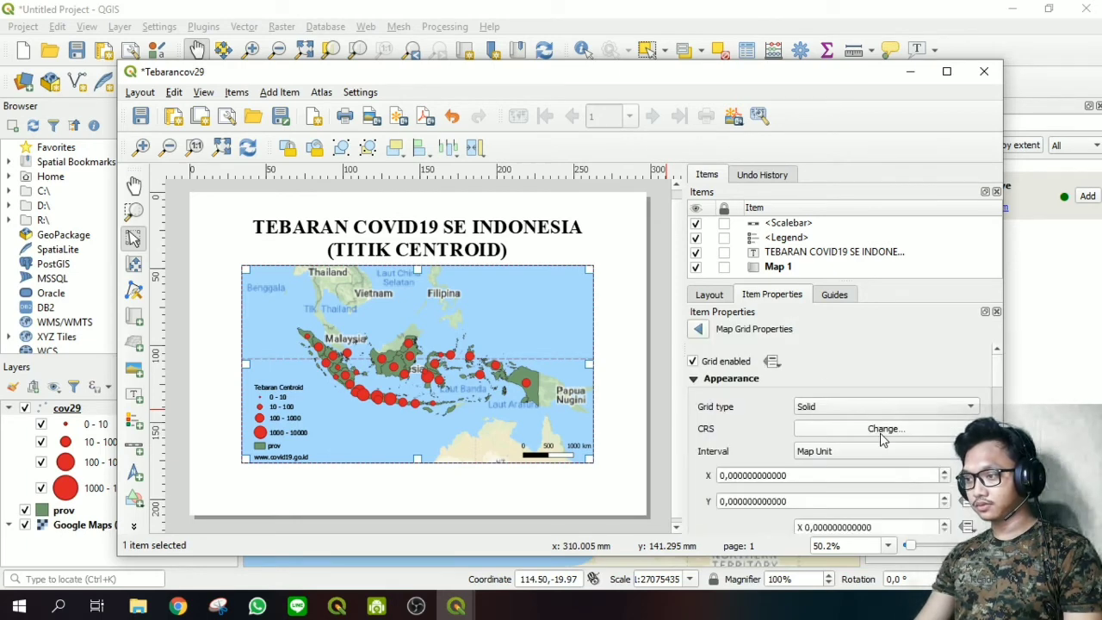
- Set the map grid's X and Y intervals to 10 map units and return to the map's properties
click(808, 474)
key(ctrl+a)
text(10)
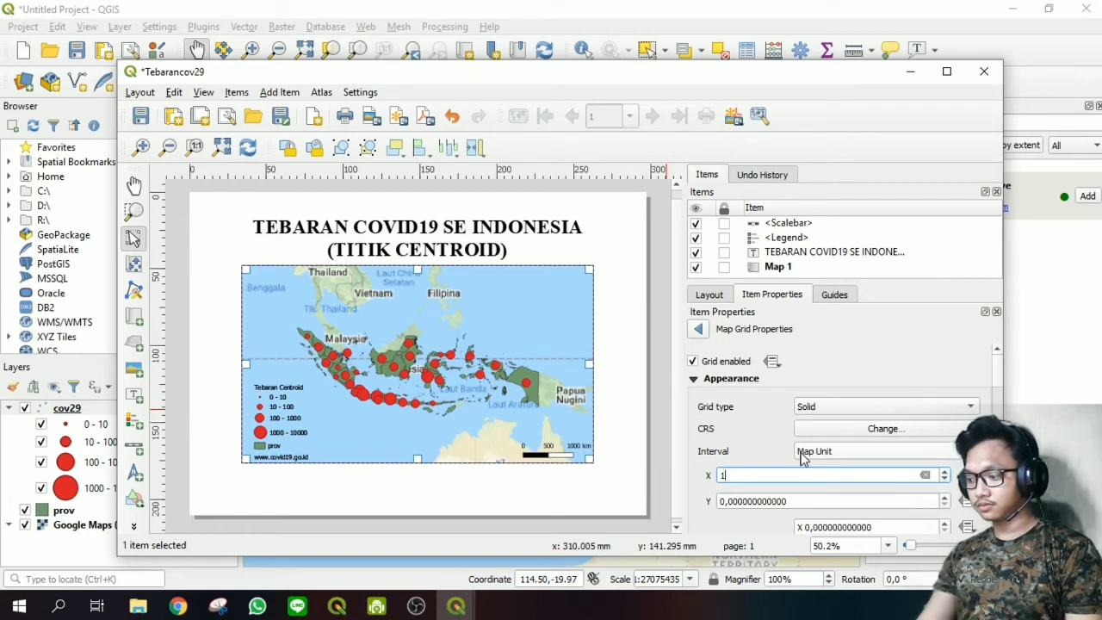
key(Return)
click(800, 500)
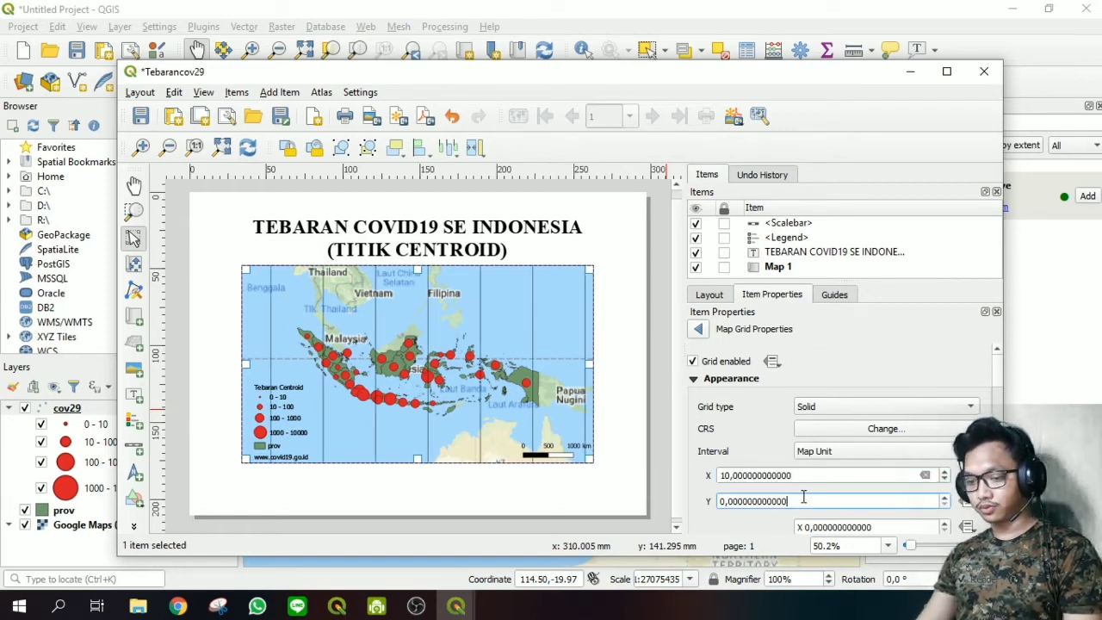
key(ctrl+a)
text(10)
key(Return)
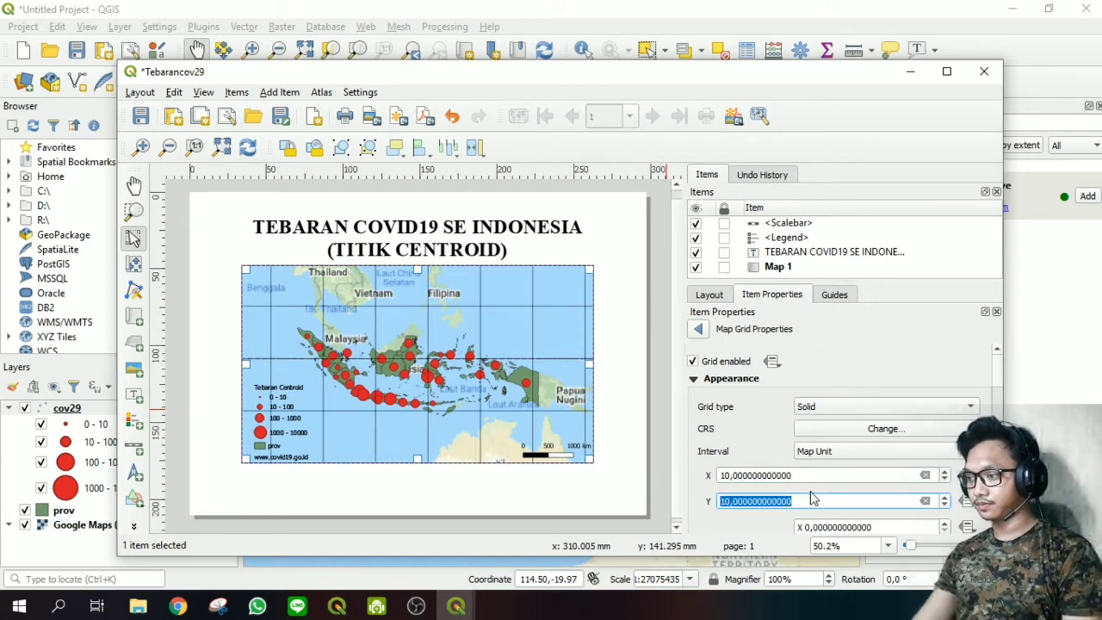
scroll(844, 448, down, 2)
click(698, 329)
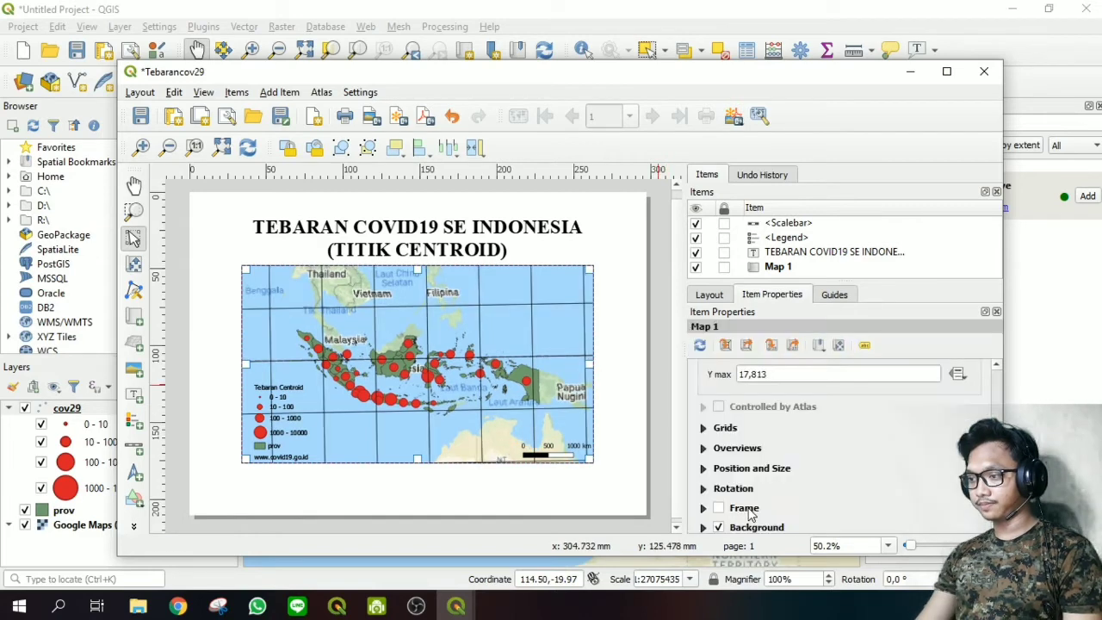
- Enable a black frame around the map with a thickness of 0.13 cm
click(750, 510)
scroll(890, 471, down, 1)
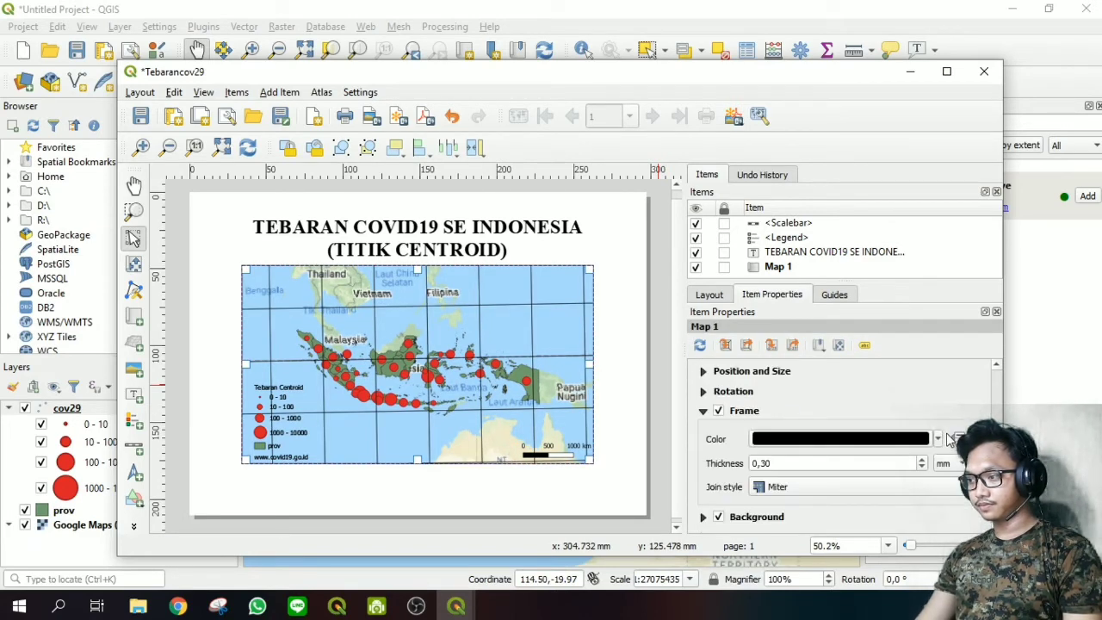
scroll(927, 458, down, 1)
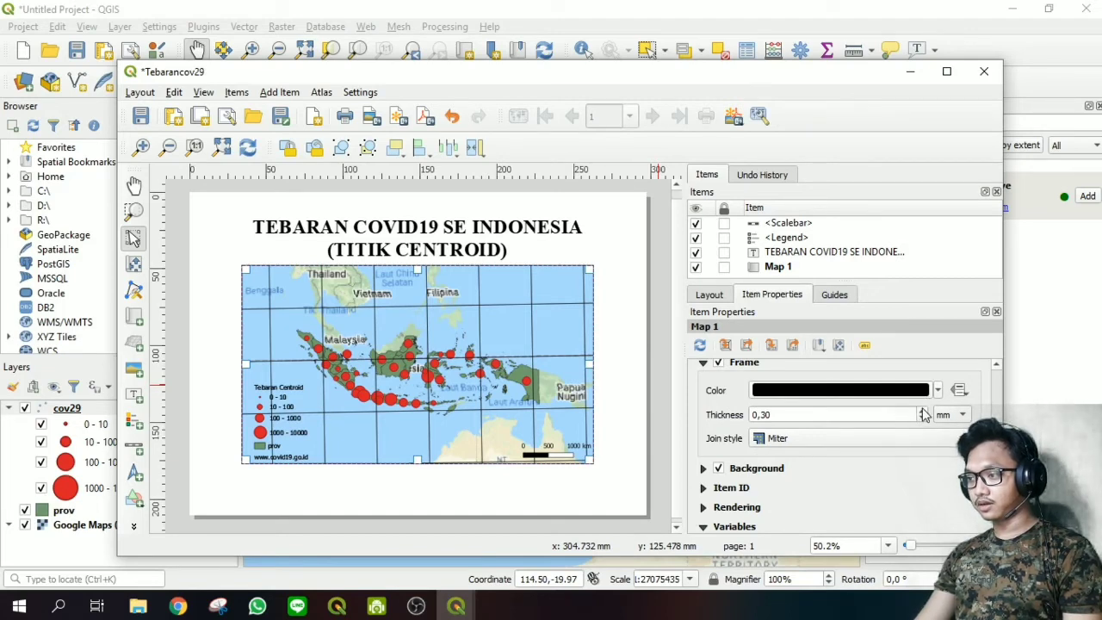
click(959, 416)
click(946, 431)
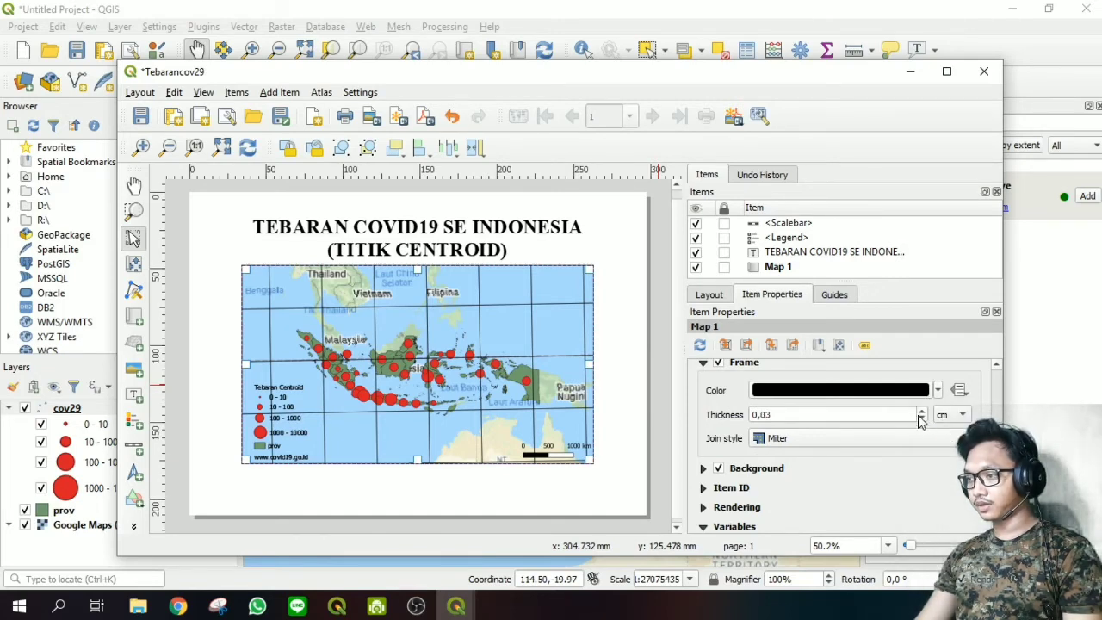
click(921, 411)
click(922, 411)
click(922, 411)
click(922, 420)
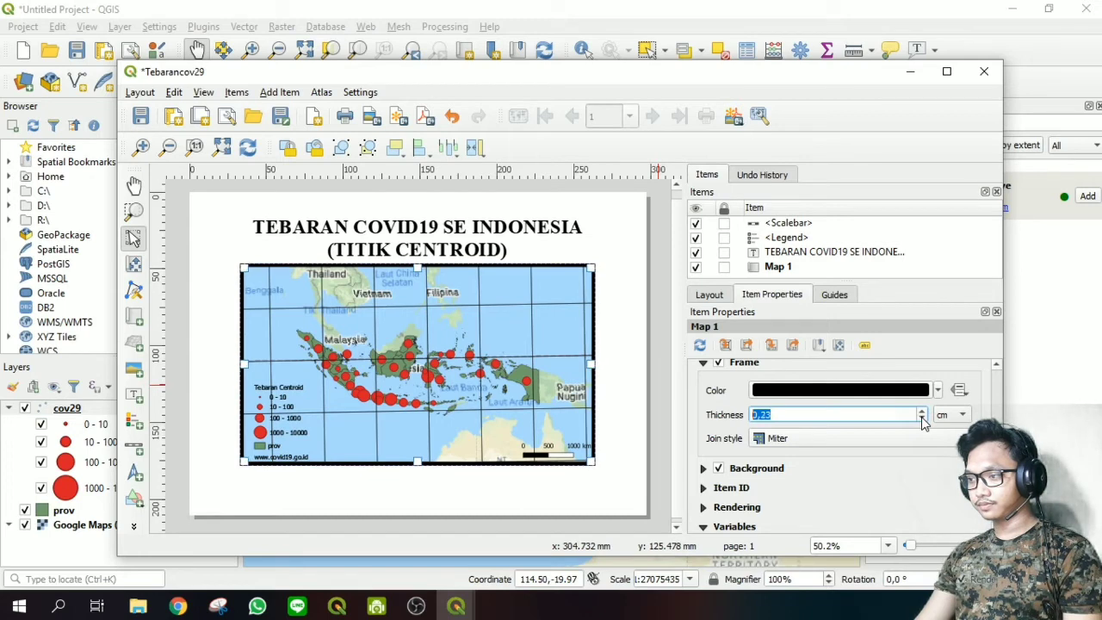
click(921, 419)
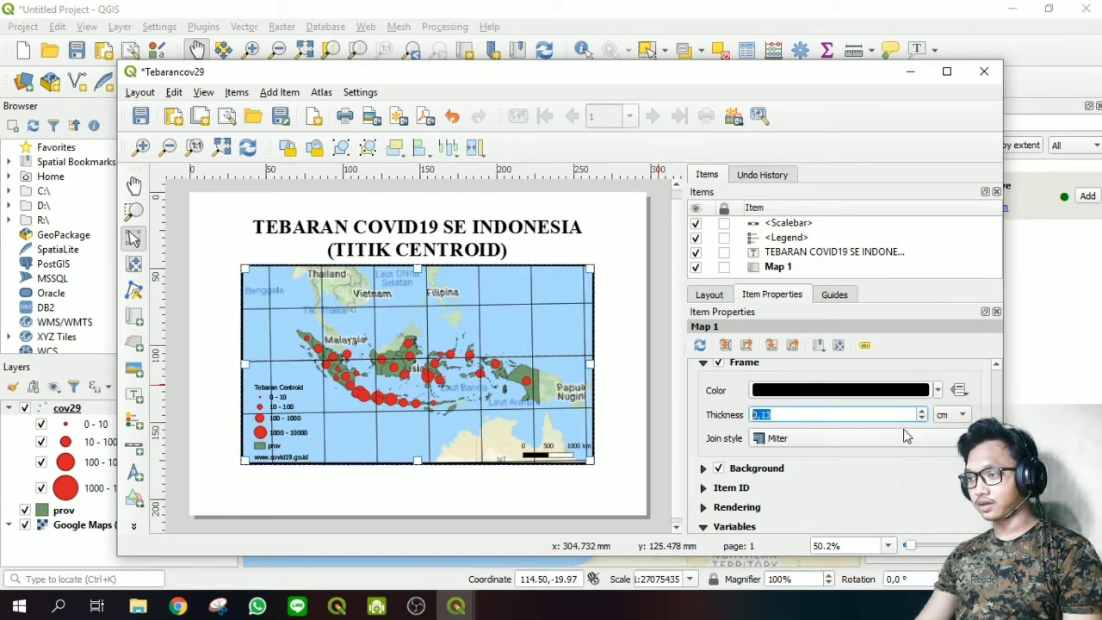
click(911, 474)
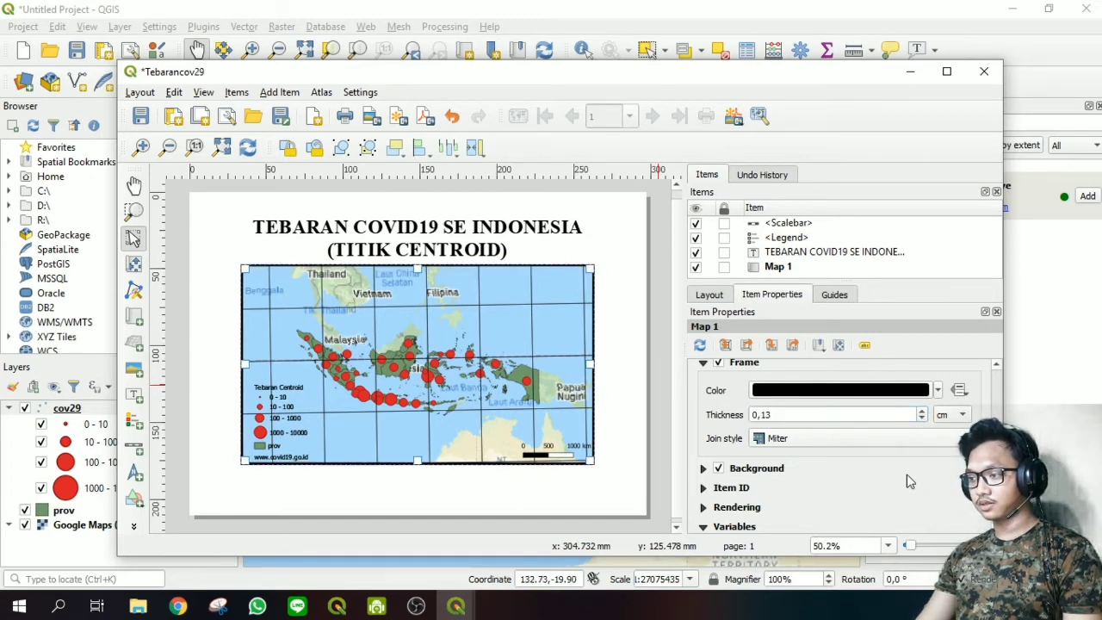
click(628, 426)
- Reset the map's rotation to 0°
click(559, 366)
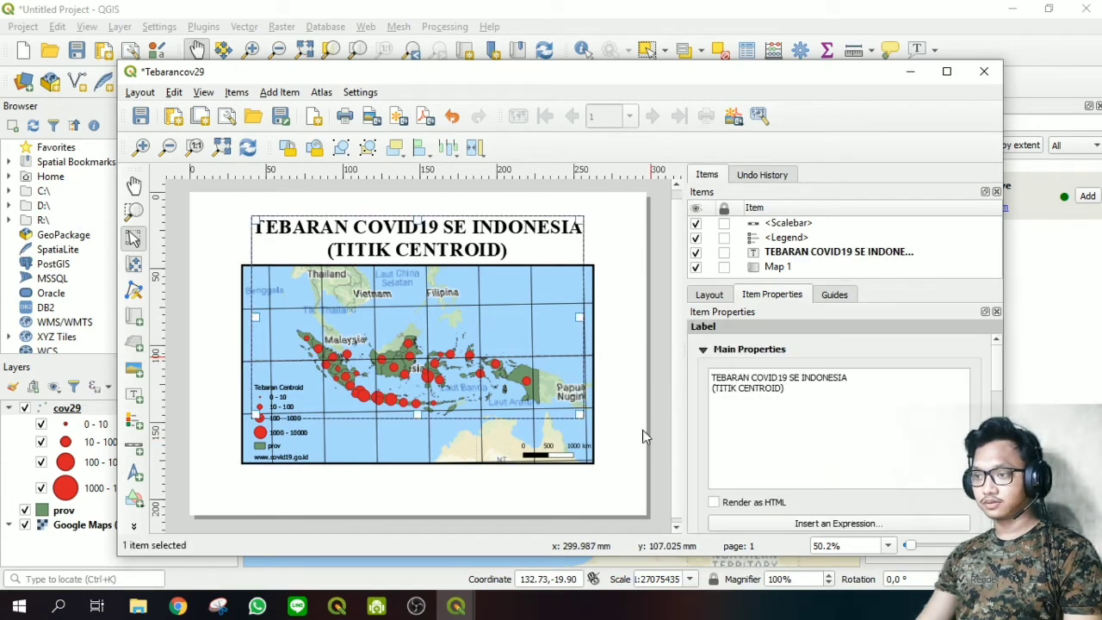
click(492, 440)
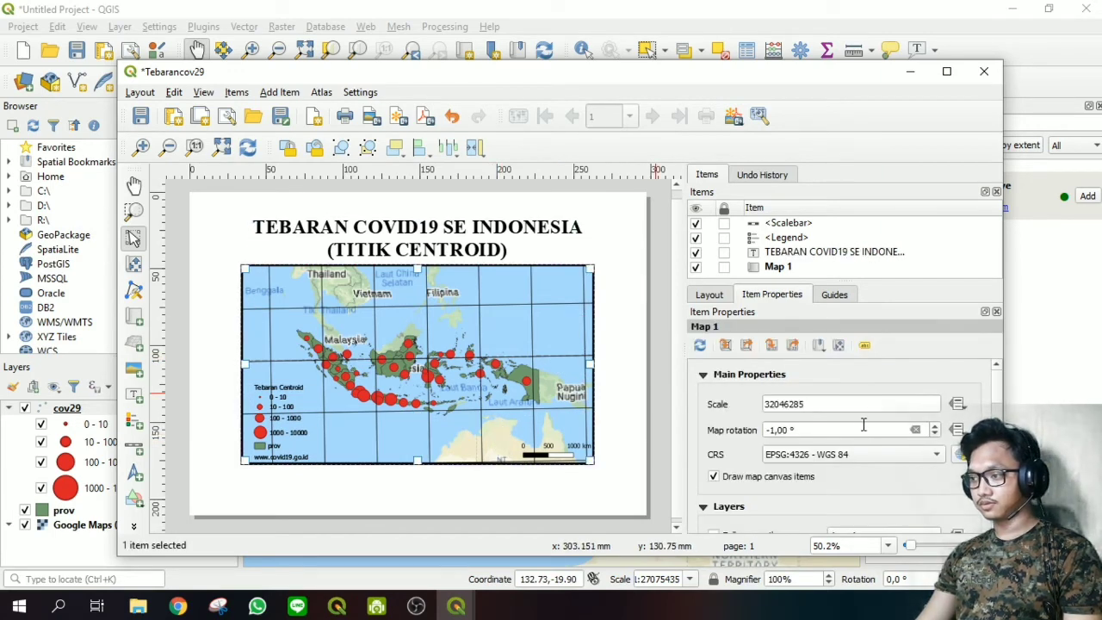
click(915, 429)
scroll(915, 430, up, 1)
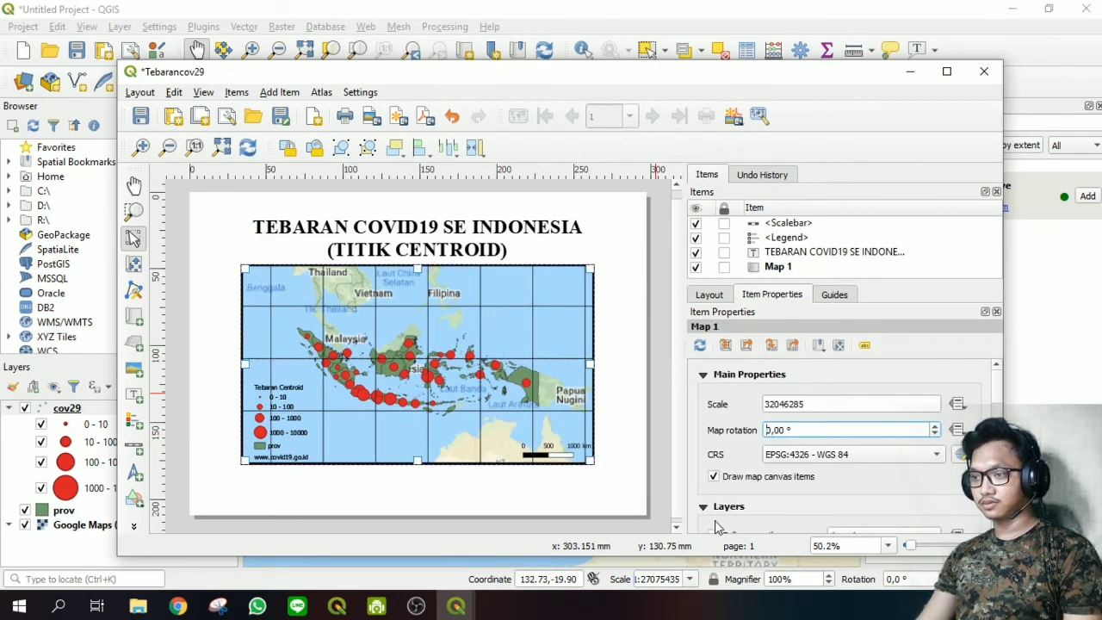
click(615, 494)
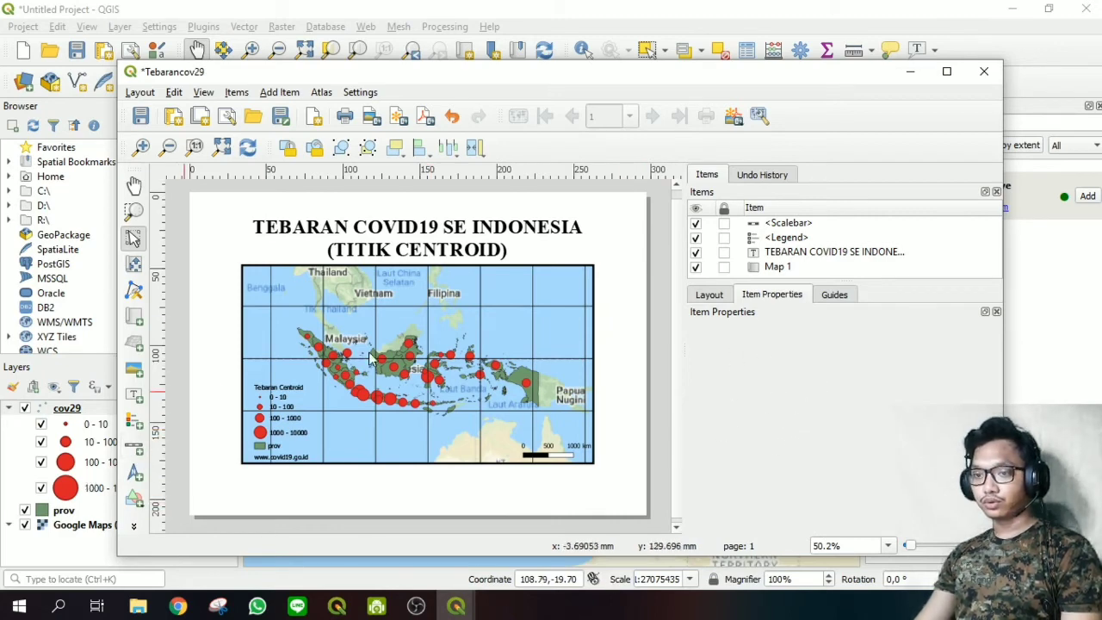
- Examine the map item's rotation, layer, extent and grid settings
click(468, 361)
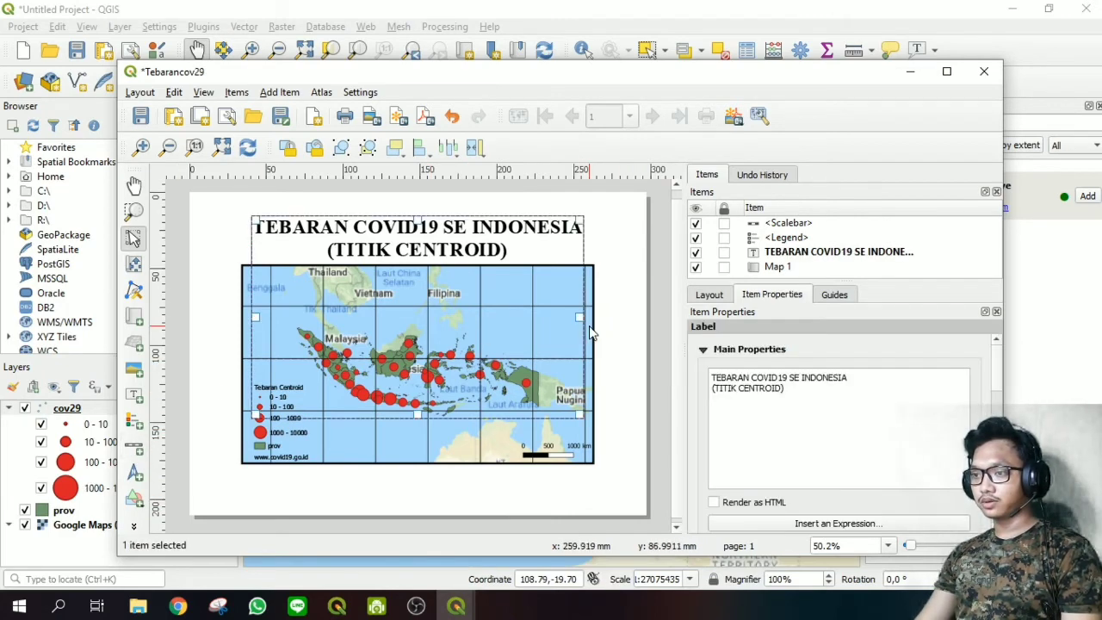
click(457, 424)
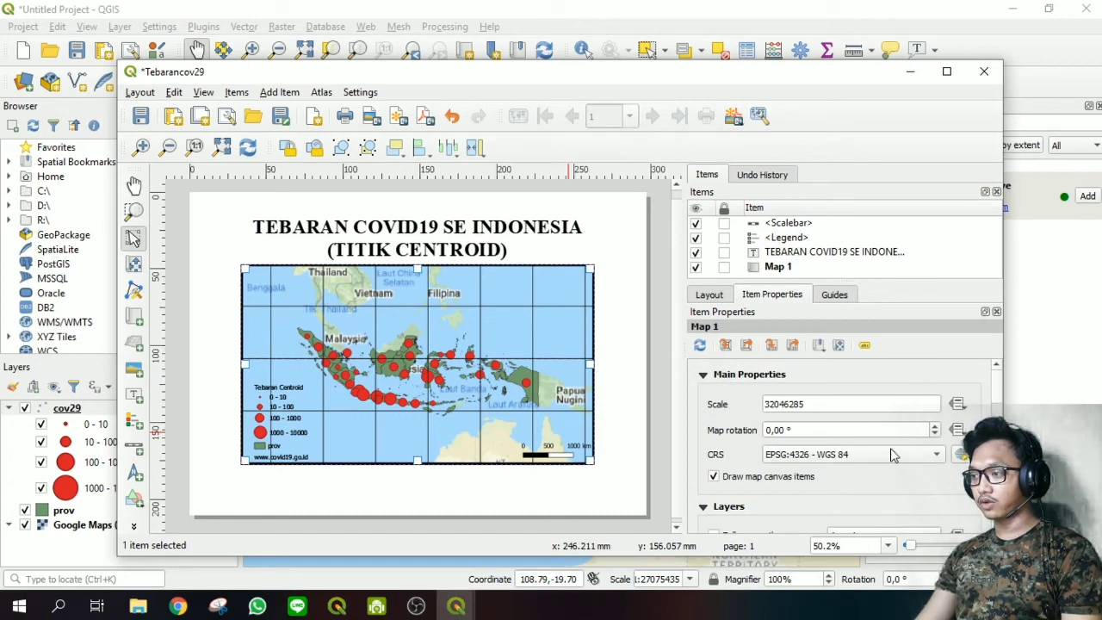
double_click(856, 430)
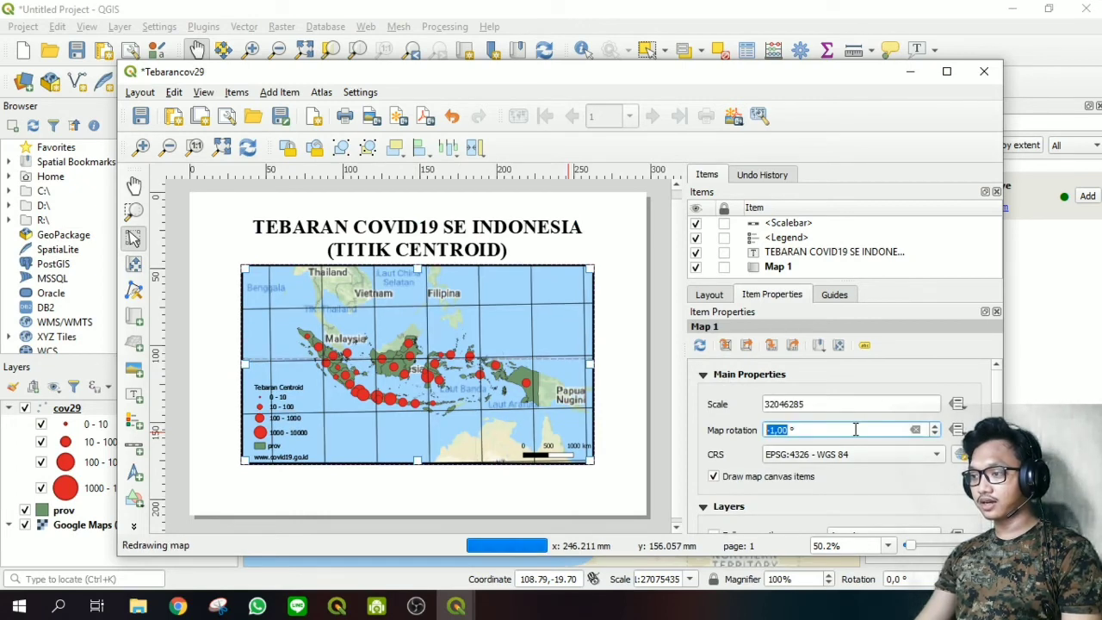
scroll(844, 439, down, 10)
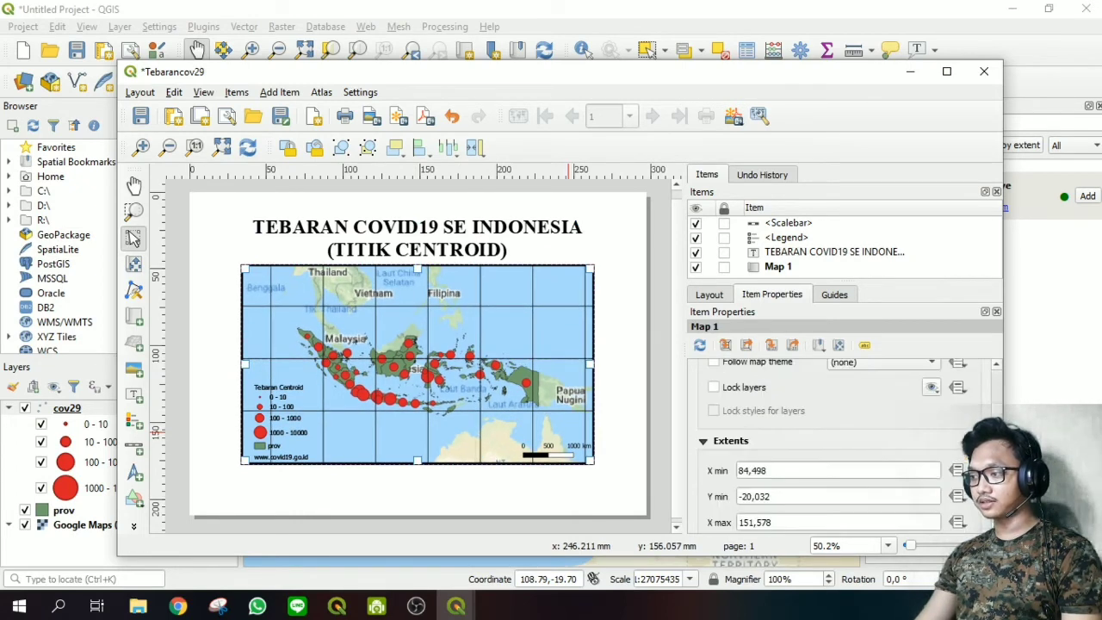
scroll(843, 448, up, 10)
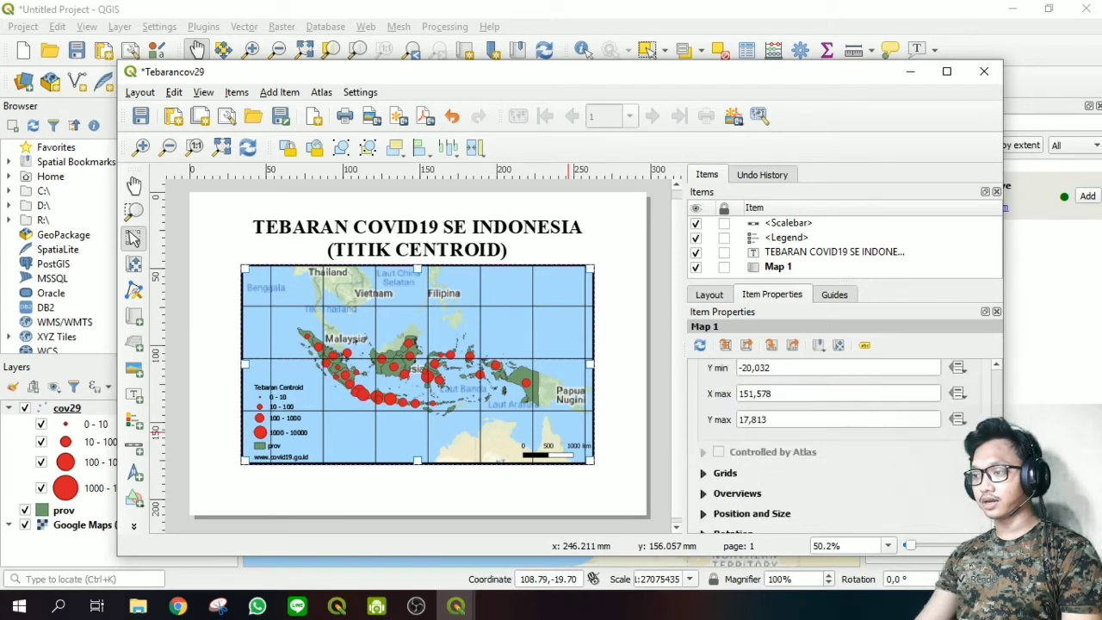
scroll(844, 448, down, 5)
scroll(844, 448, up, 5)
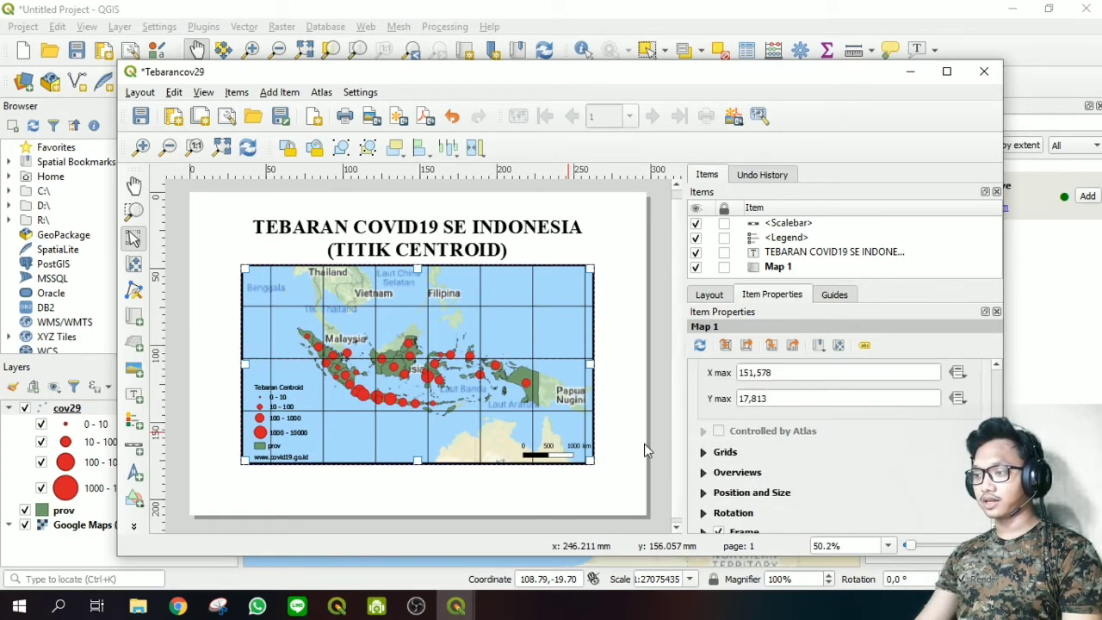
click(608, 360)
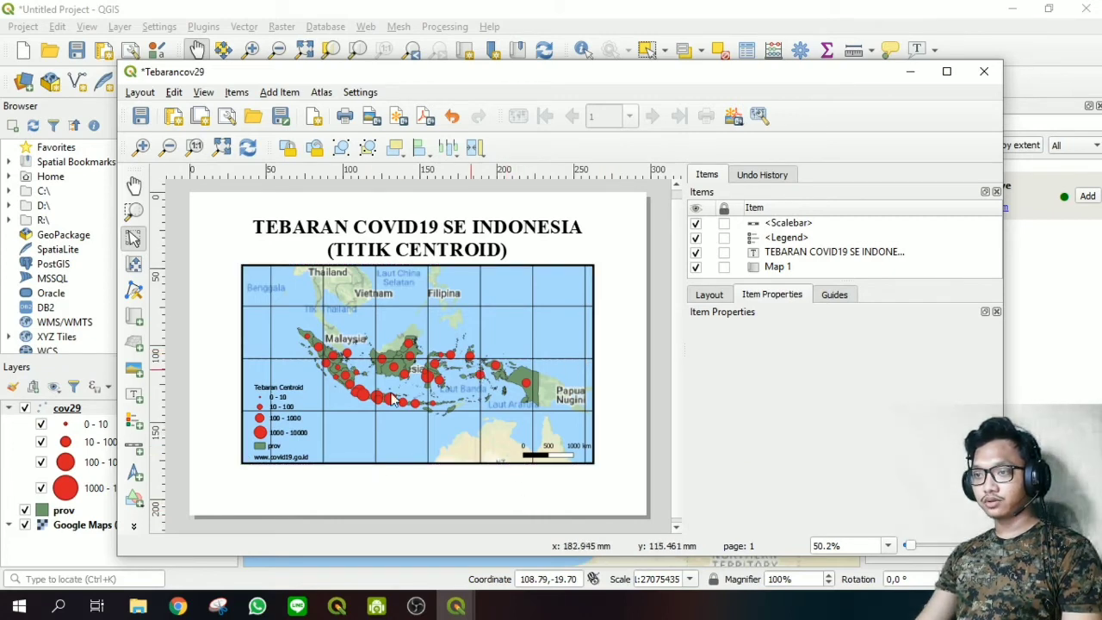
- Add a text label over the map's lower edge beside the scale bar, reading "Tanggal 29 mei 2020"
click(134, 394)
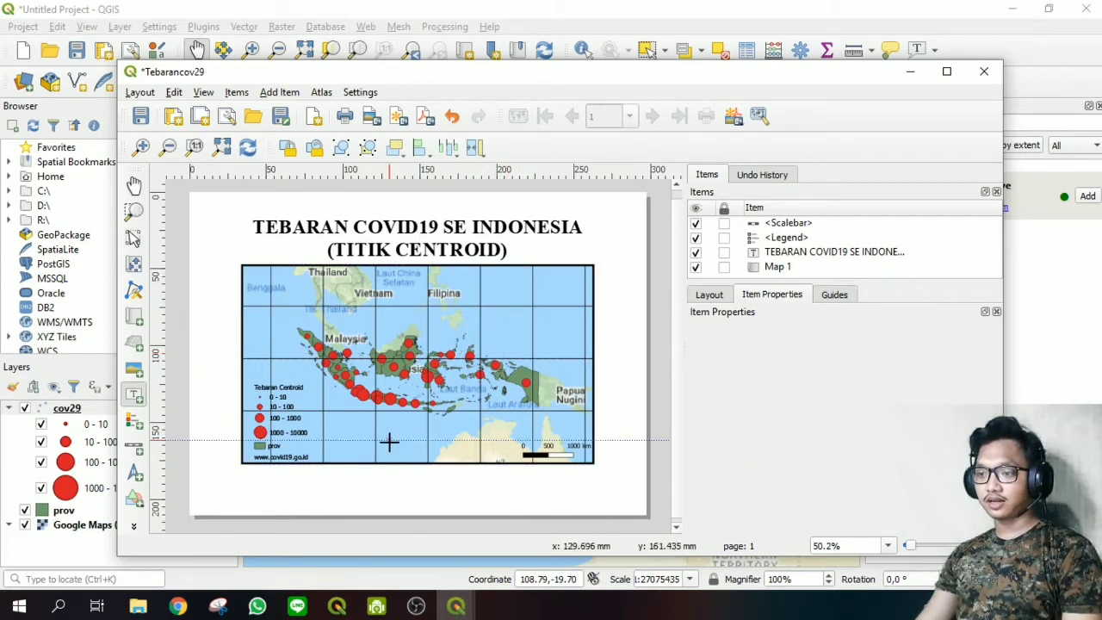
drag(392, 444, 519, 469)
click(782, 401)
key(ctrl+a)
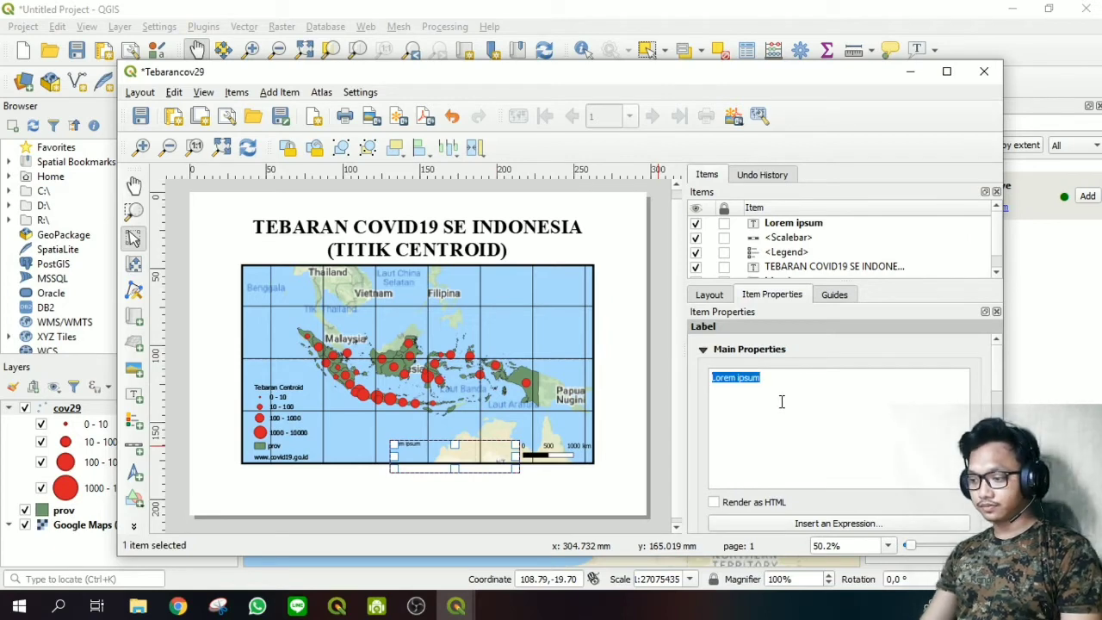
key(BackSpace)
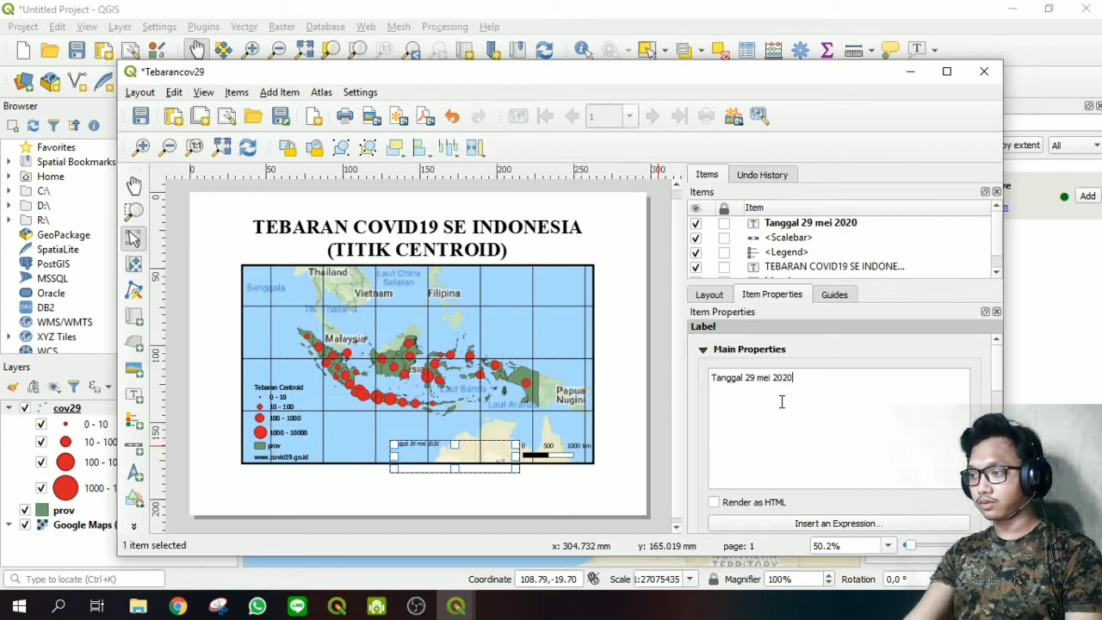
- Format the date label in Times New Roman Bold, size 12, and move it just above the map's upper-right corner
scroll(834, 391, down, 3)
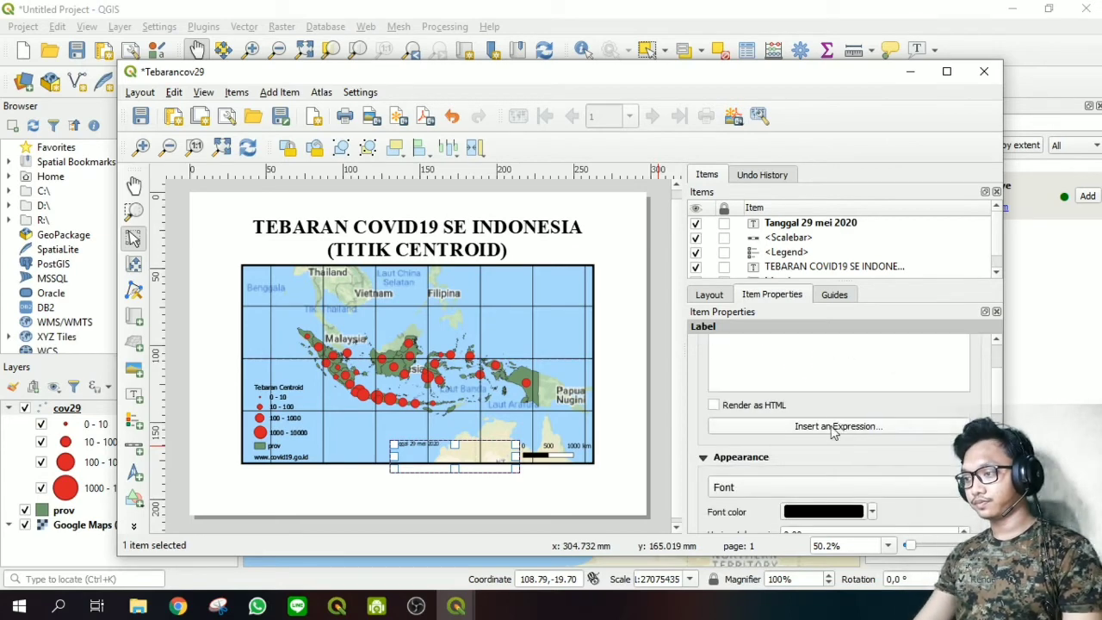
click(823, 439)
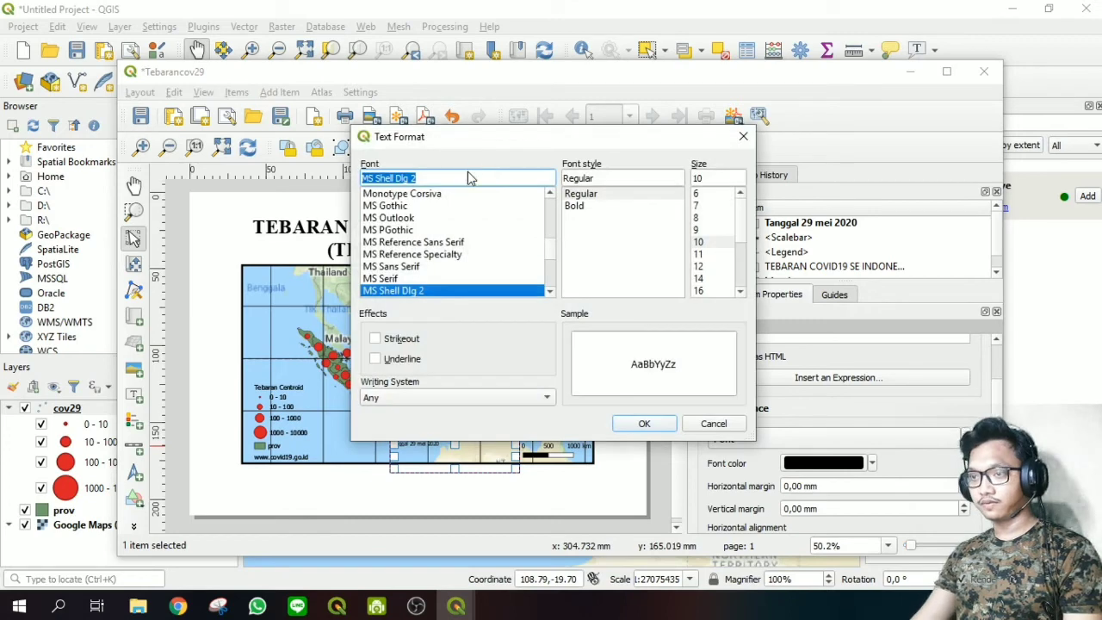
text(t)
scroll(463, 261, down, 1)
click(405, 279)
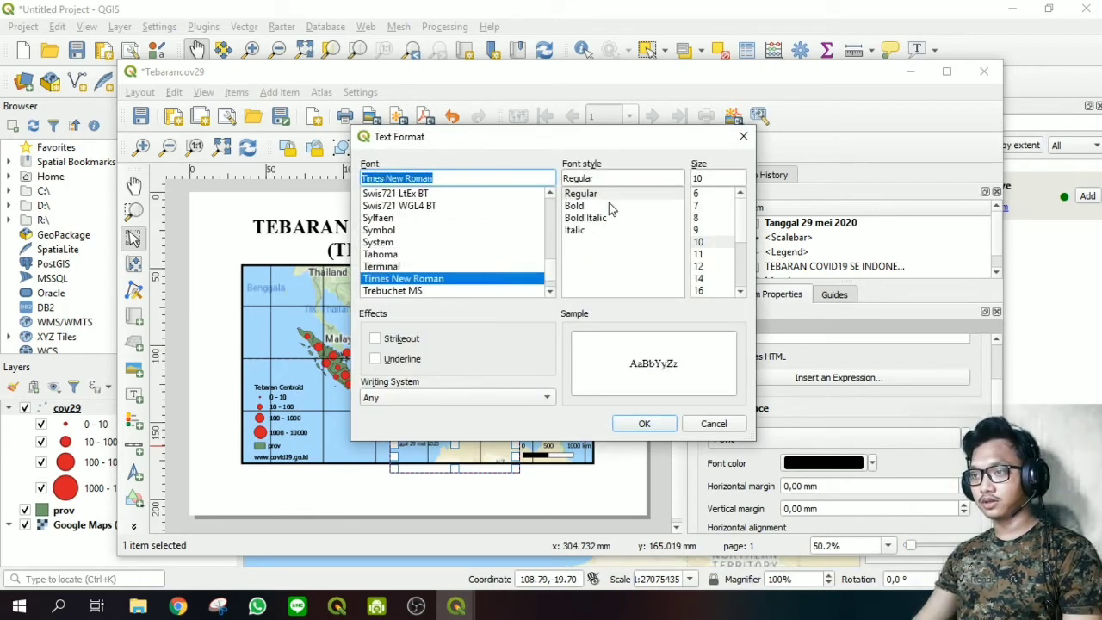
click(610, 206)
click(708, 267)
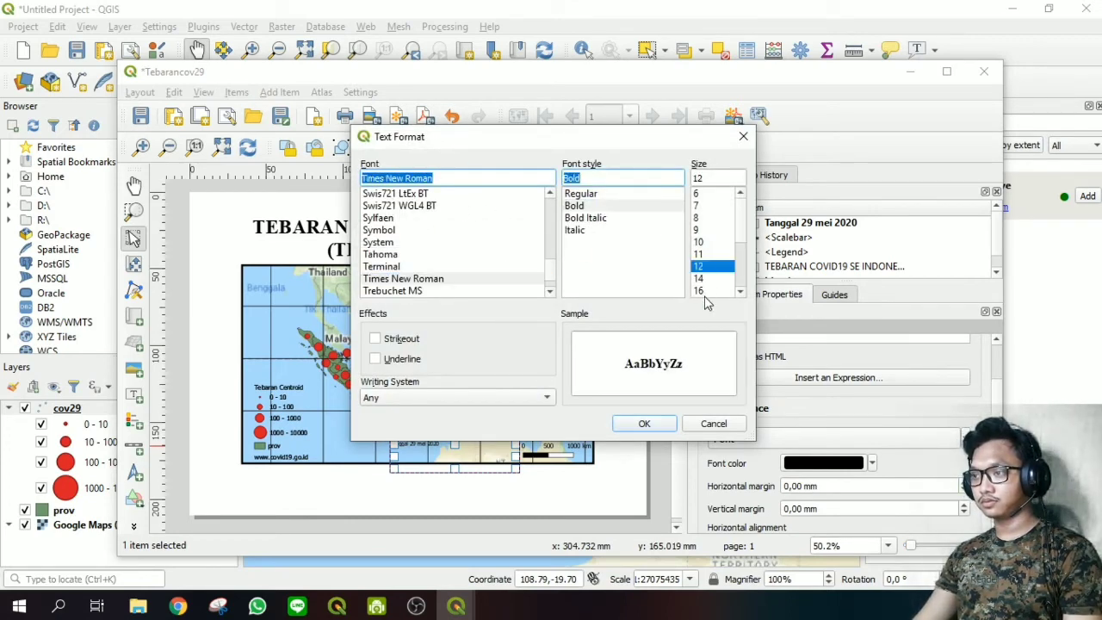
click(659, 425)
drag(478, 455, 623, 243)
click(622, 243)
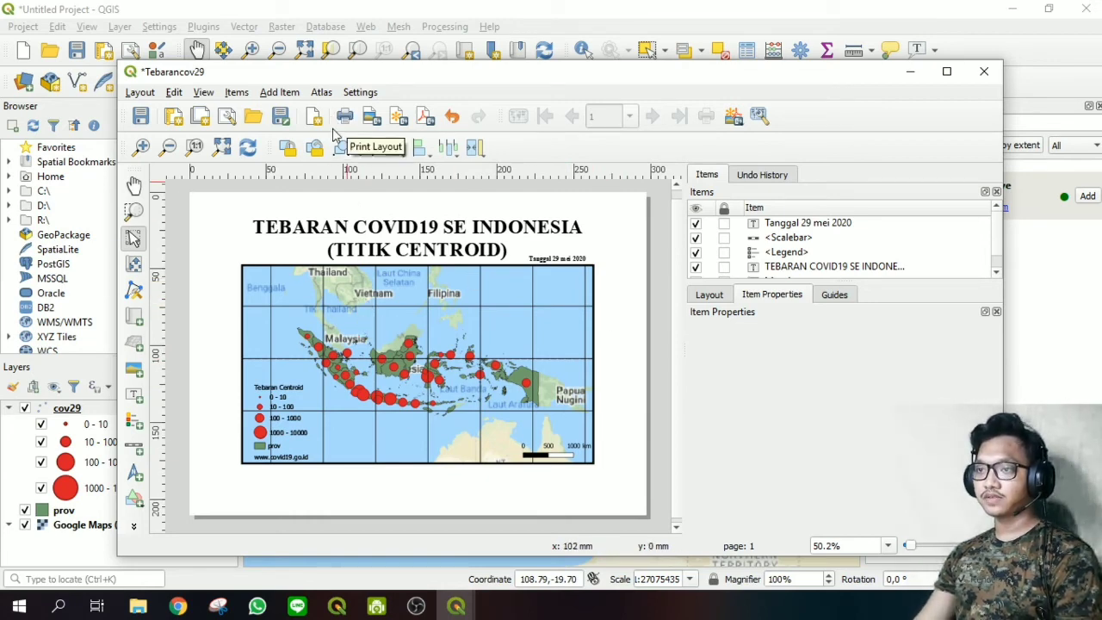
- Export the layout as a 300 dpi PNG image named Centroid19 in the Pictures folder
click(376, 118)
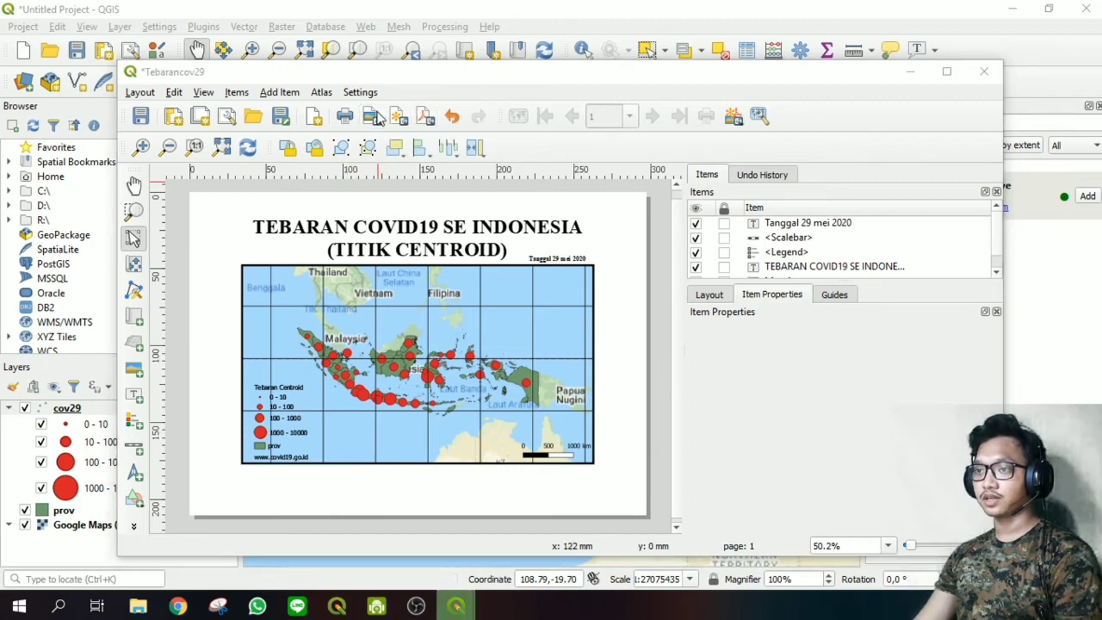
click(799, 389)
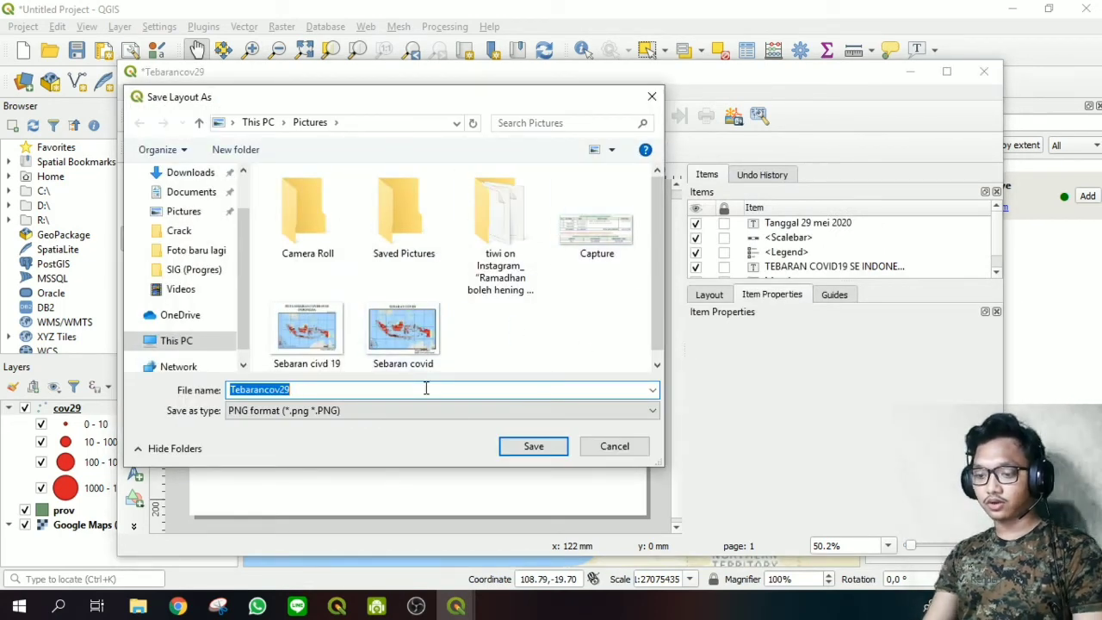
text(Ce)
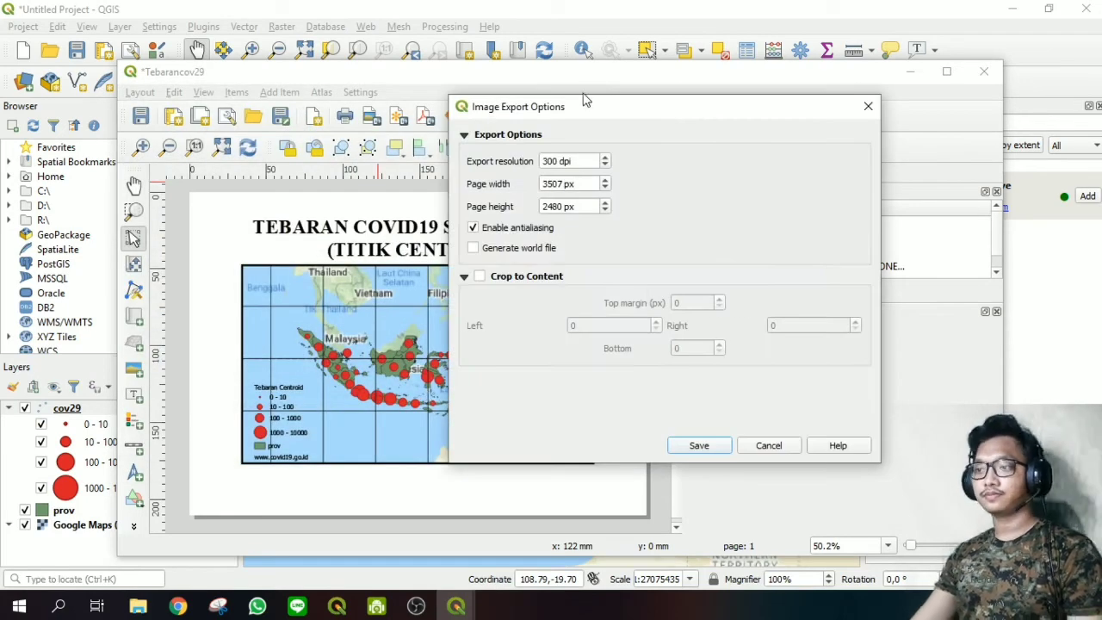
click(690, 446)
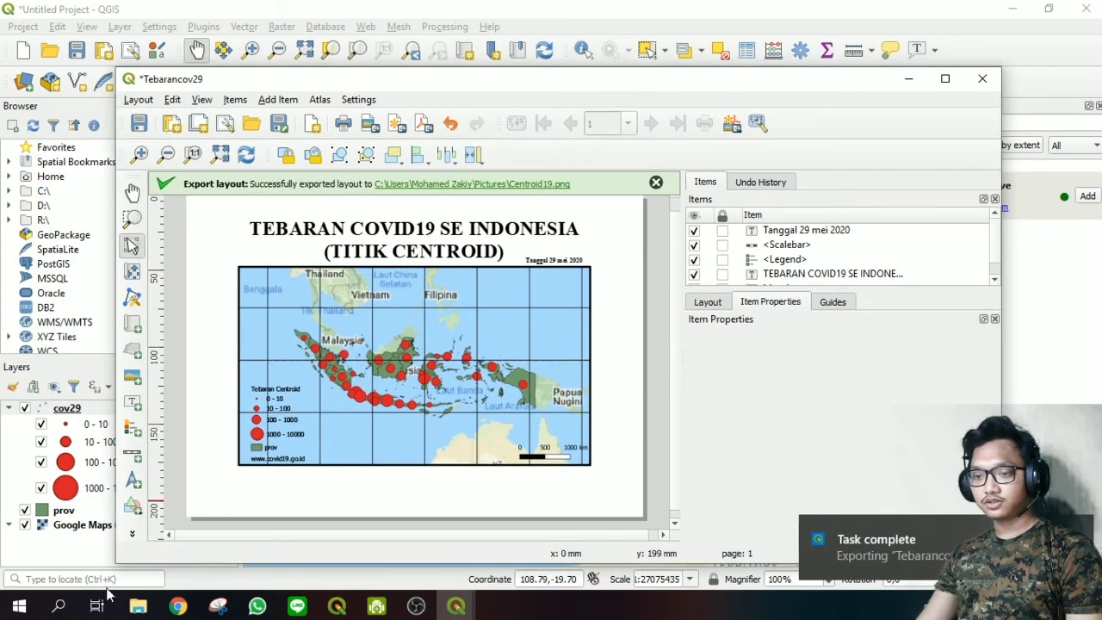
- Switch to File Explorer, open the exported Centroid19 image from the Pictures folder and inspect the finished map up close
click(148, 588)
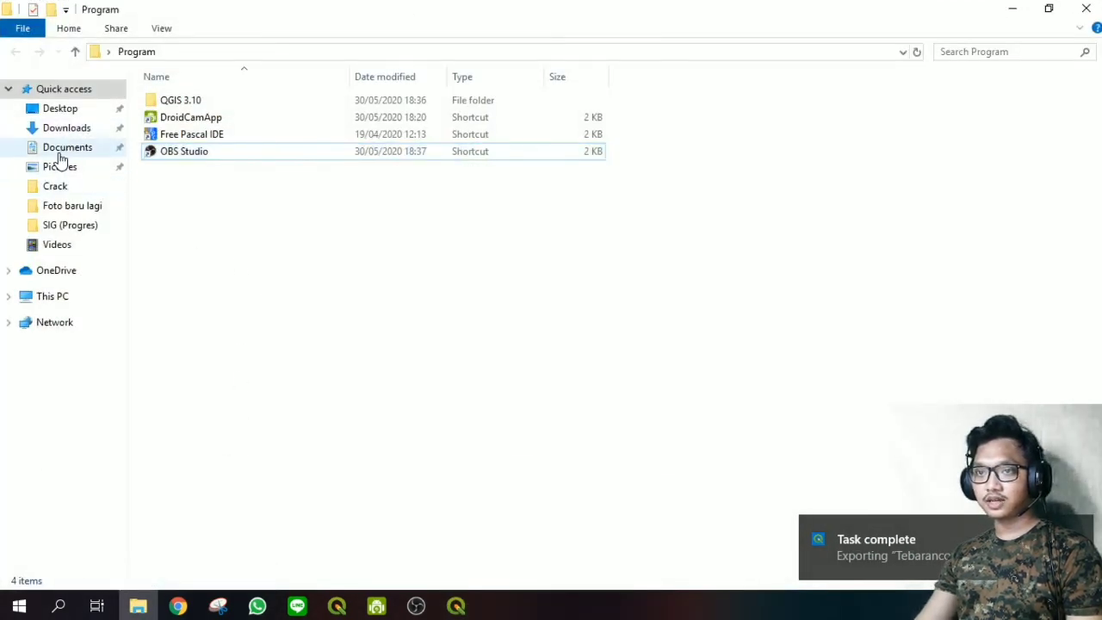
click(60, 156)
click(60, 165)
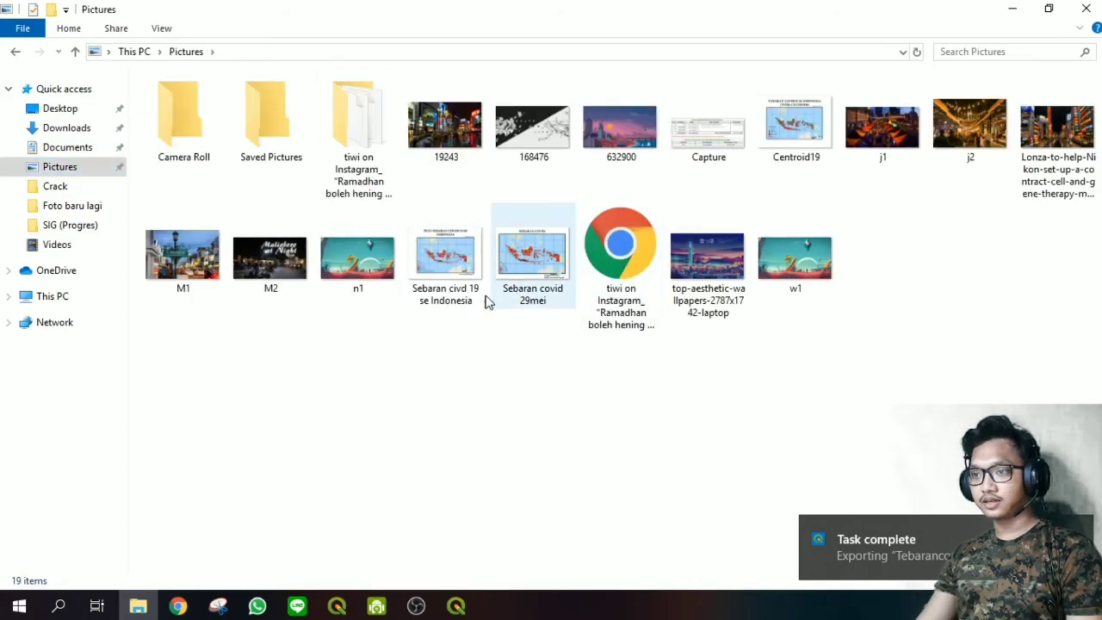
double_click(798, 162)
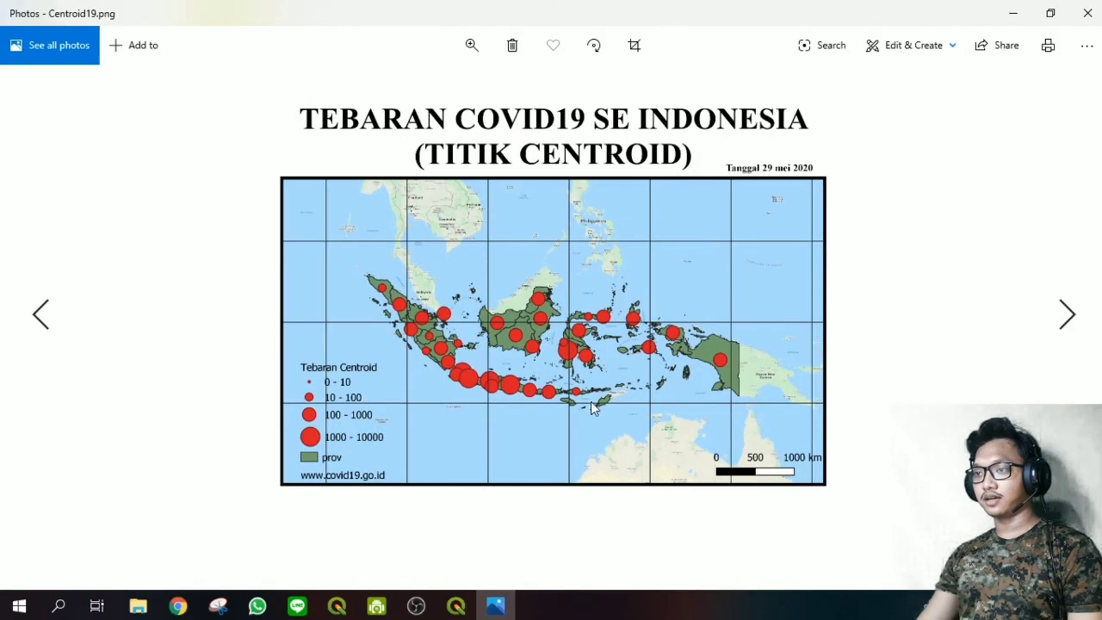
scroll(702, 276, up, 1)
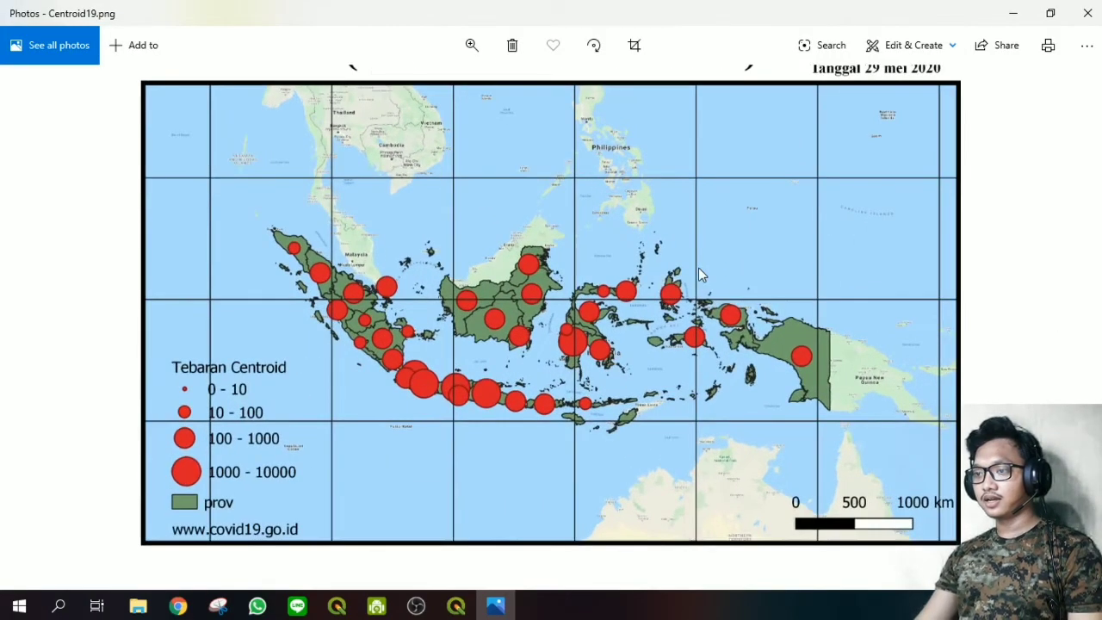
scroll(698, 284, up, 2)
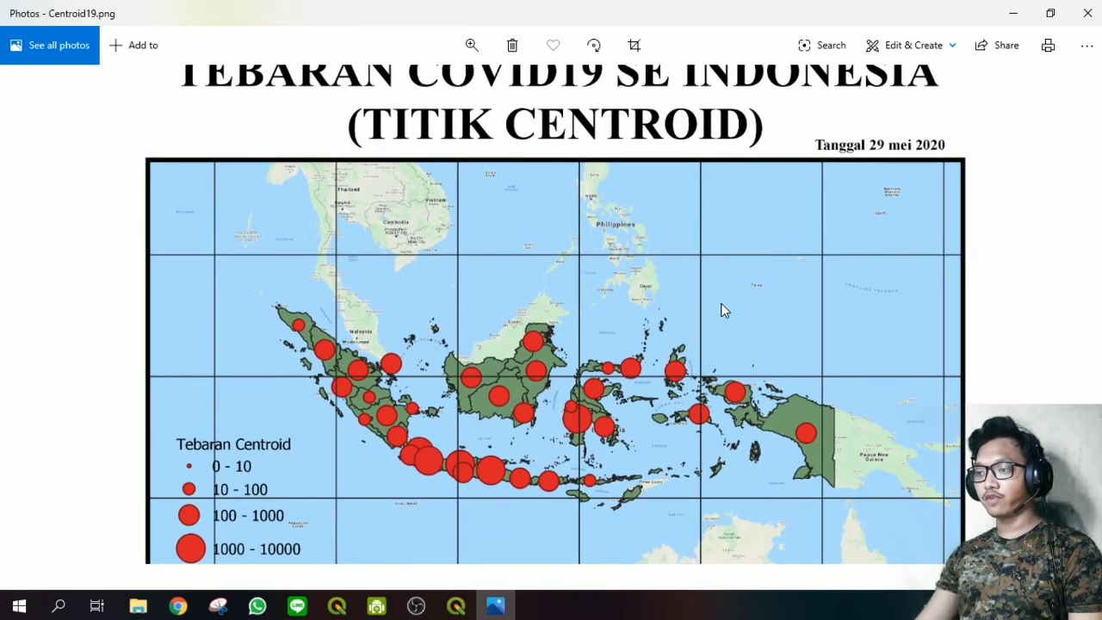
scroll(724, 312, down, 2)
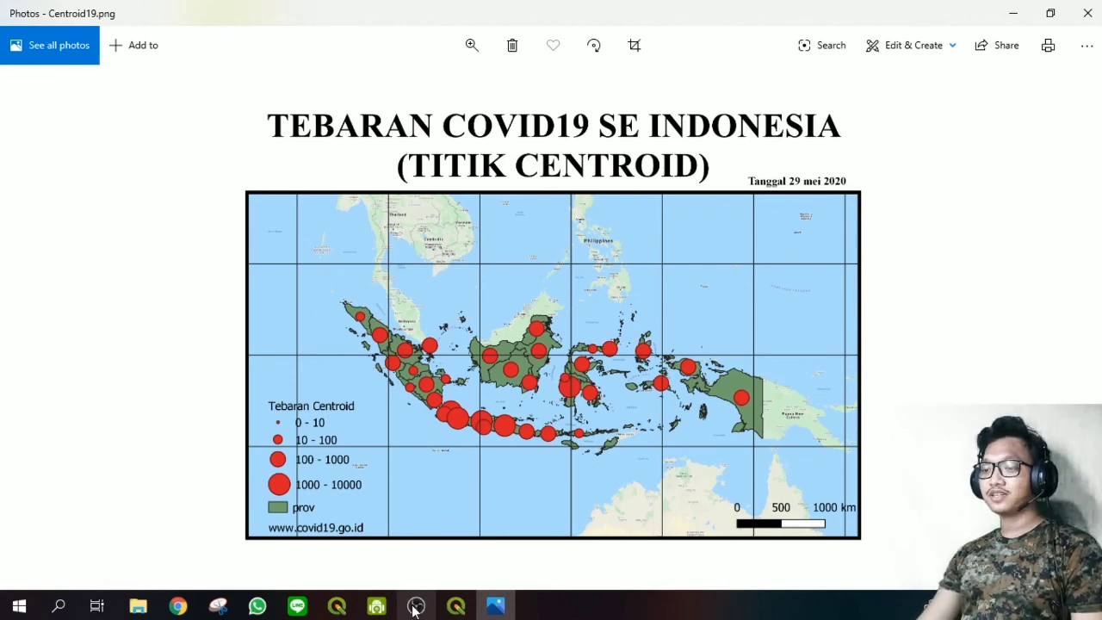
mouse_move(416, 608)
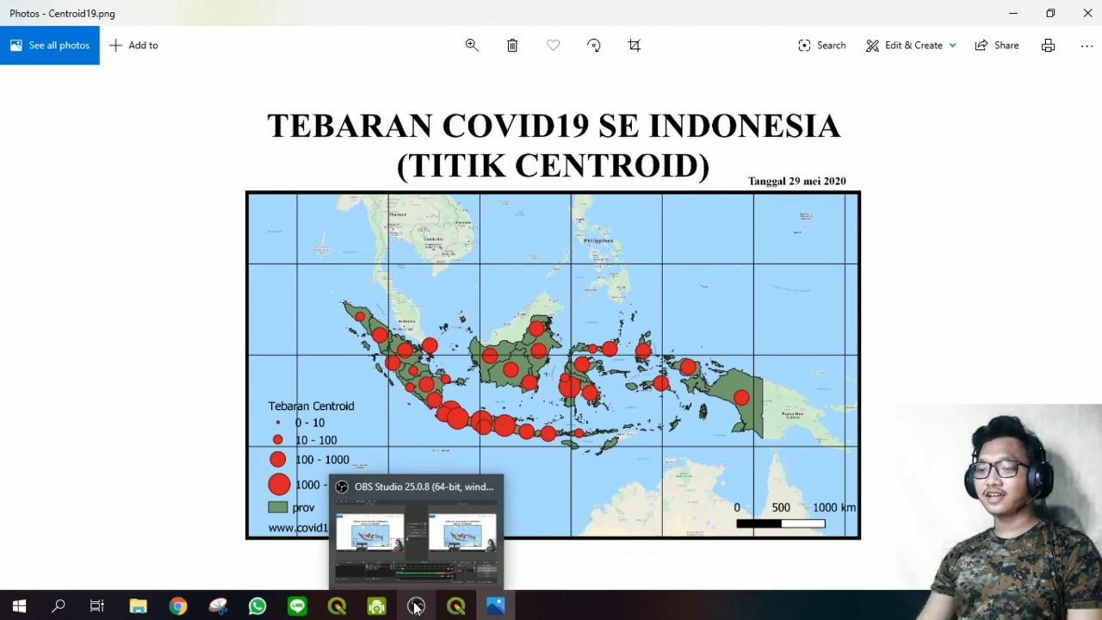